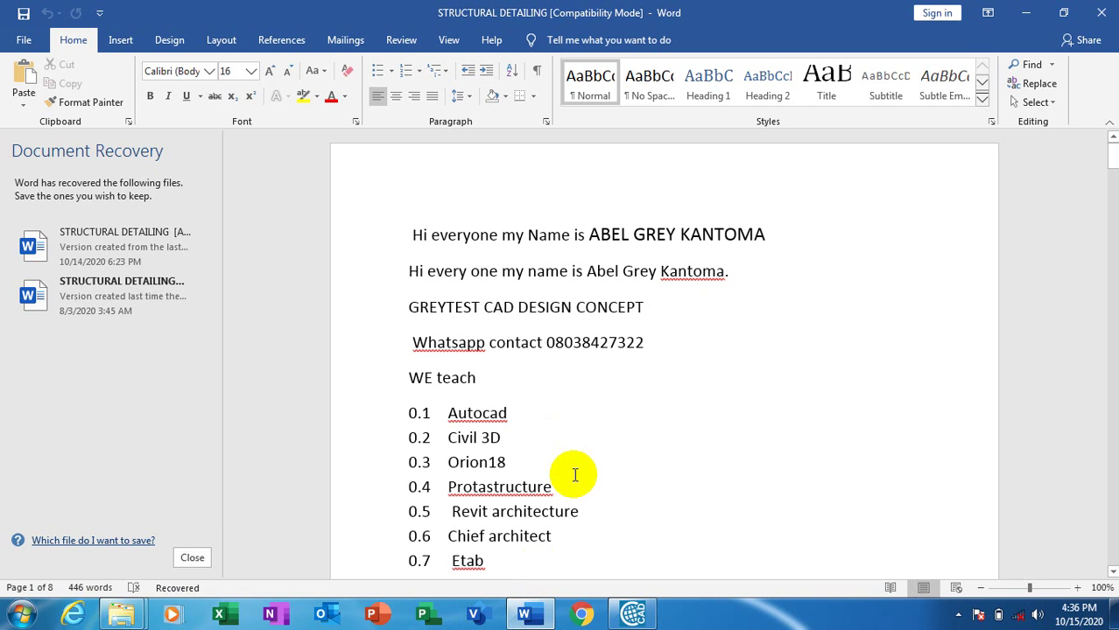
- Add "civilcad" as item 16 of the "WE teach" list, below Vray, and align it with the other entries
click(592, 439)
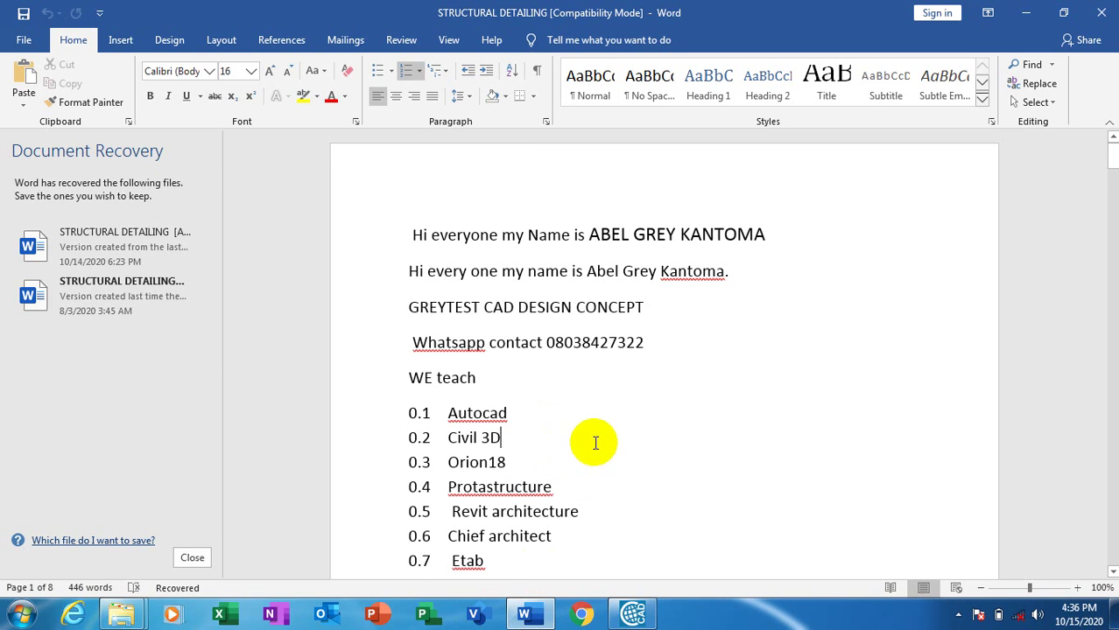
scroll(599, 446, down, 3)
click(516, 518)
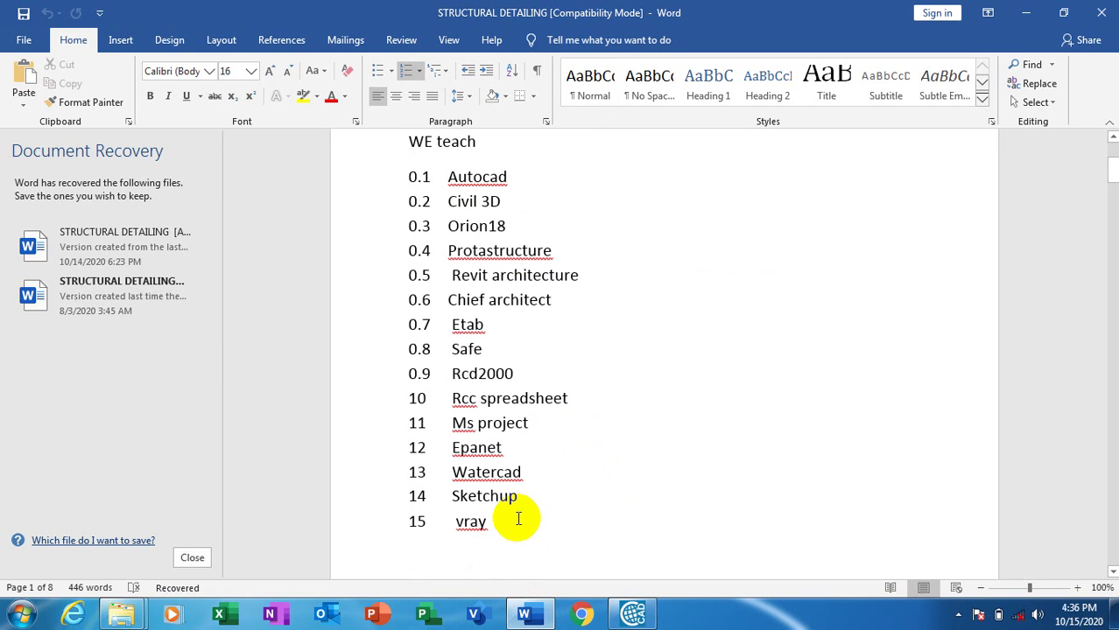
key(Return)
text(16 16)
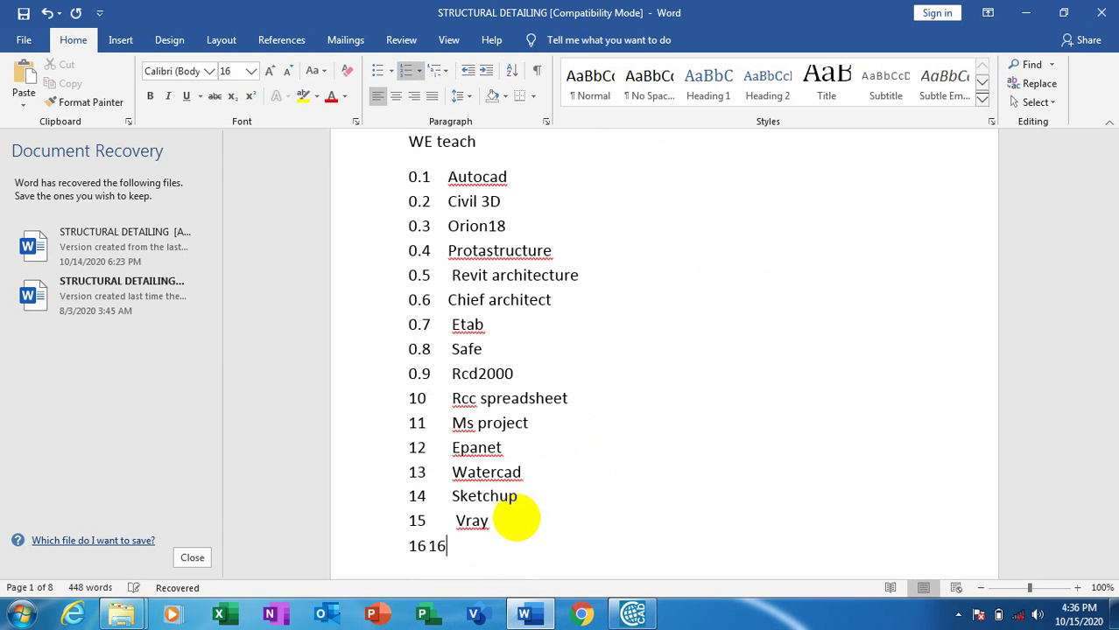
key(BackSpace)
key(BackSpace)
text(cciv)
key(BackSpace)
key(BackSpace)
key(BackSpace)
text(ivilcad)
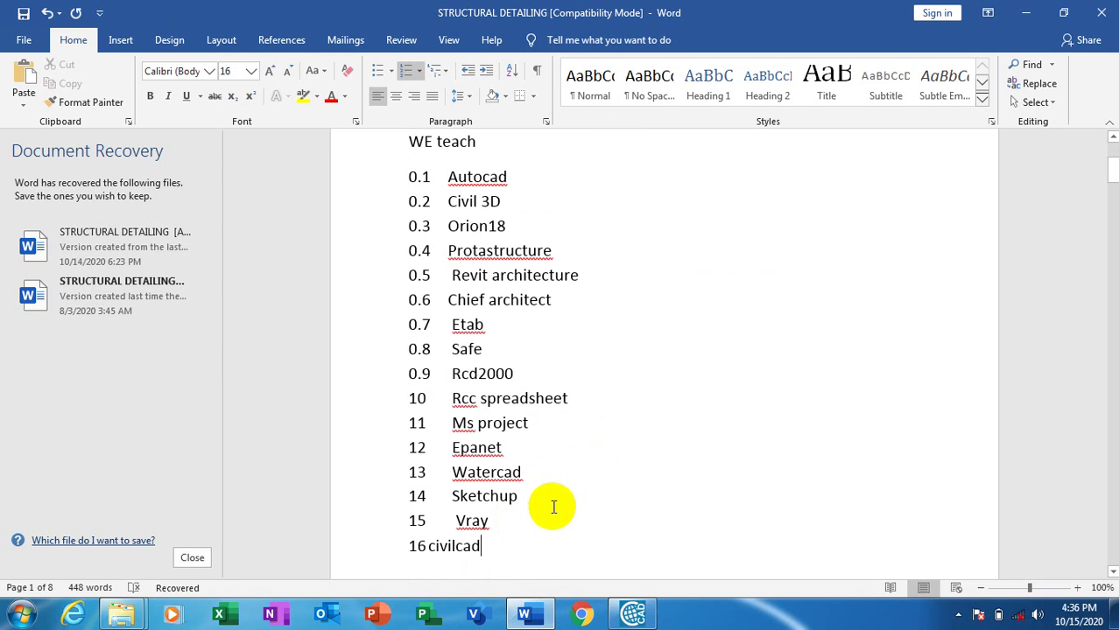
click(428, 546)
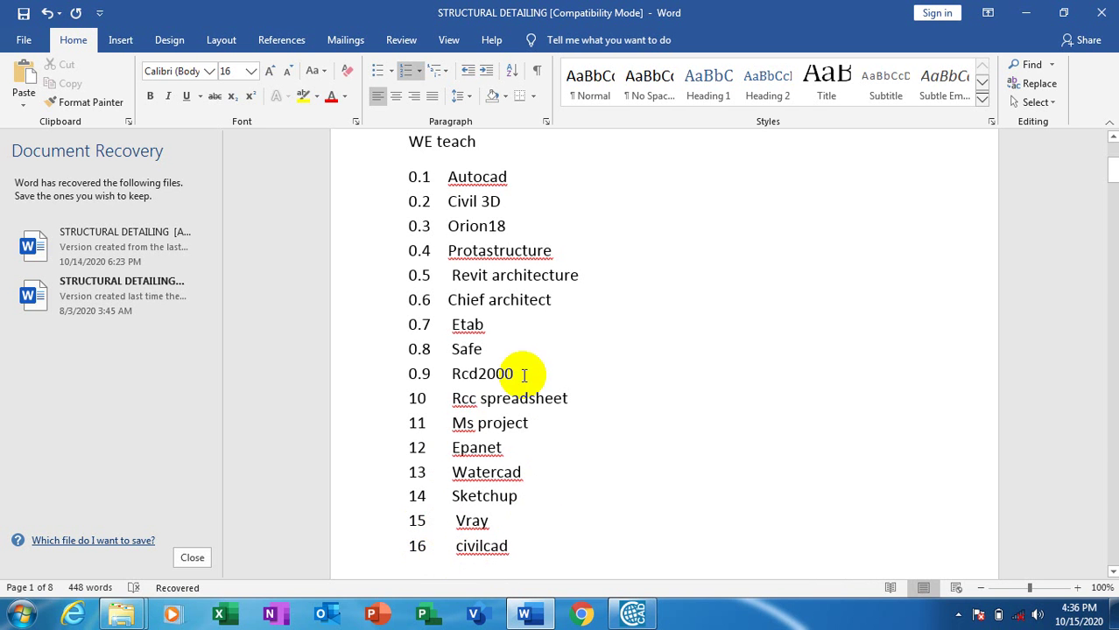
click(481, 302)
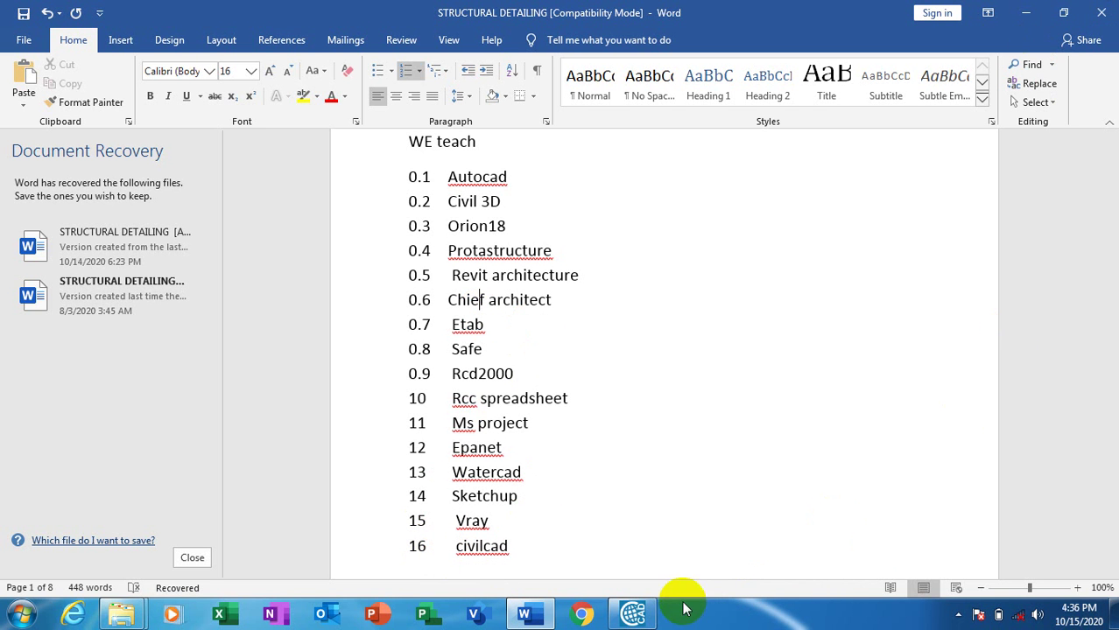
- Switch to CivilCAD and review the available project, view, topography, design, earthworks, road, junction and wall commands
click(637, 615)
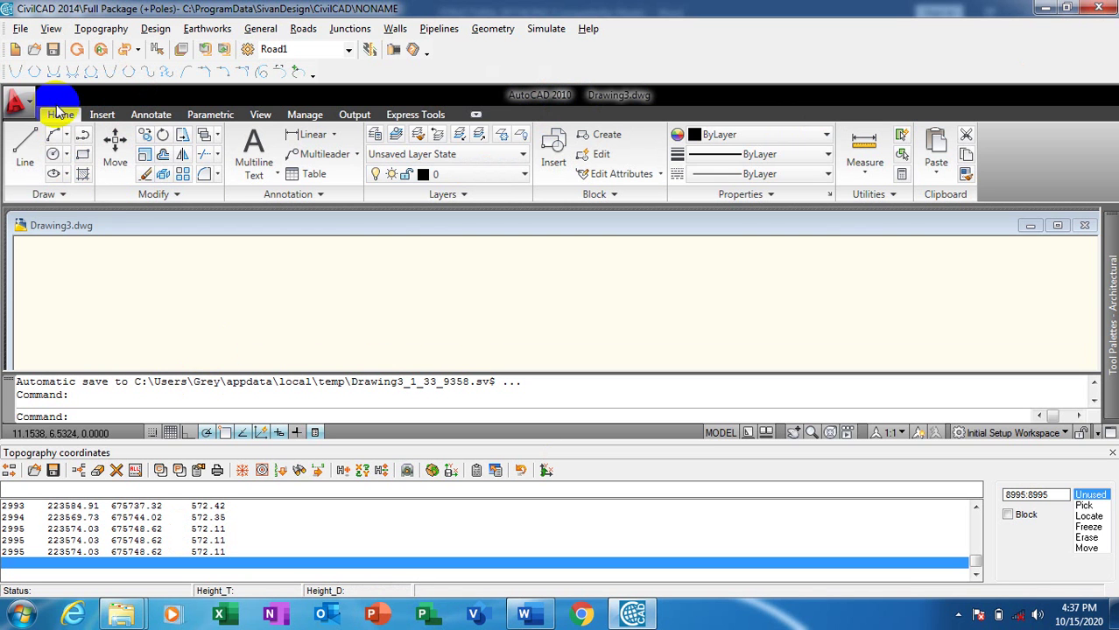
click(21, 32)
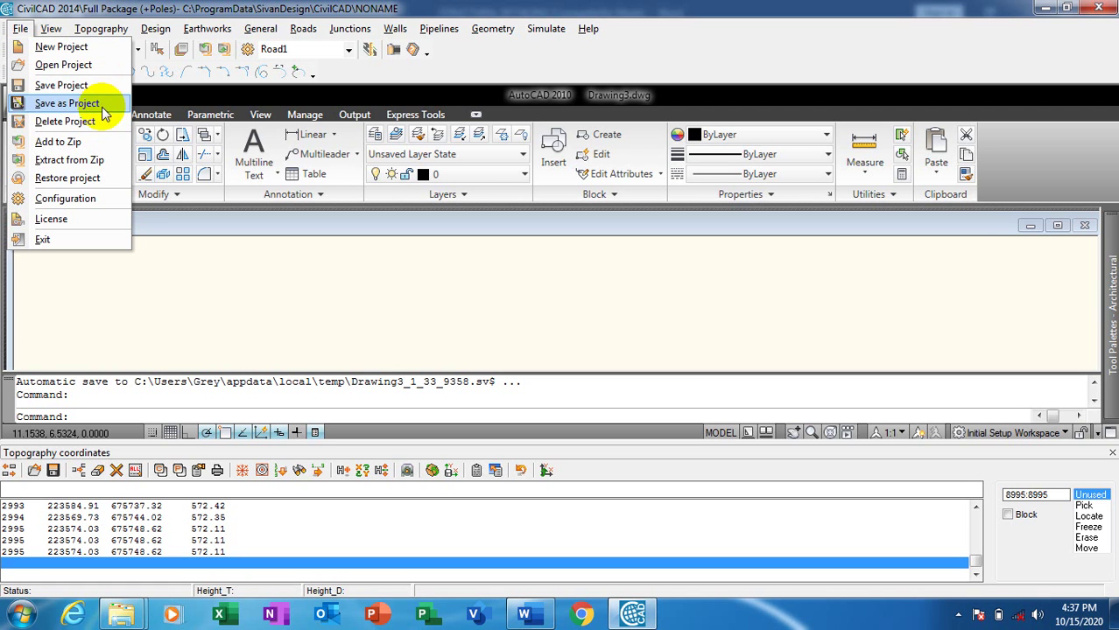
mouse_move(53, 30)
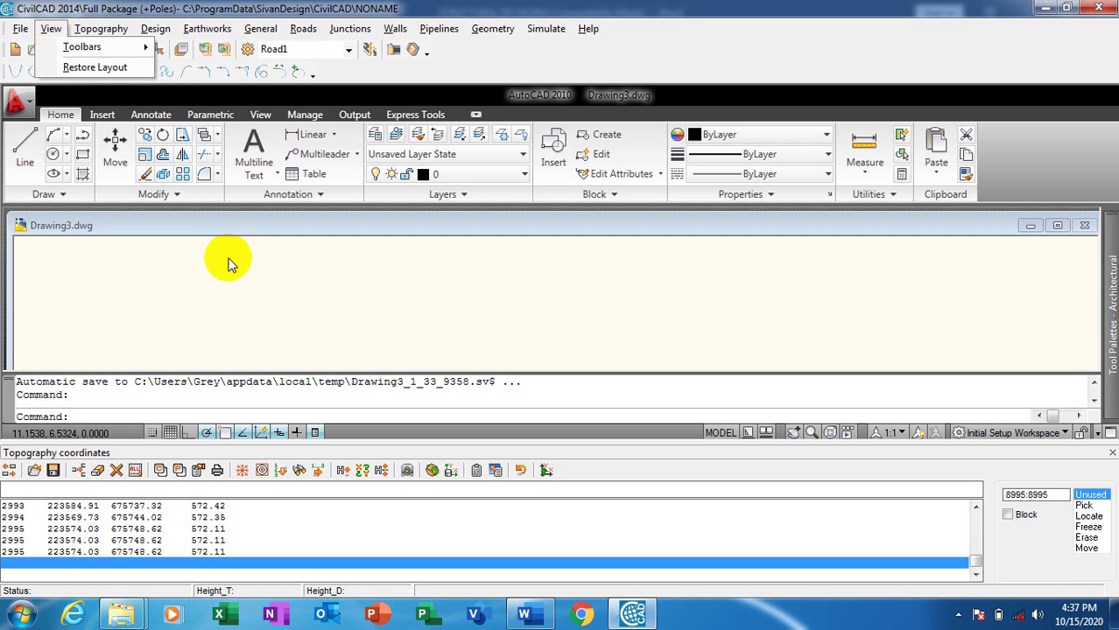
click(308, 297)
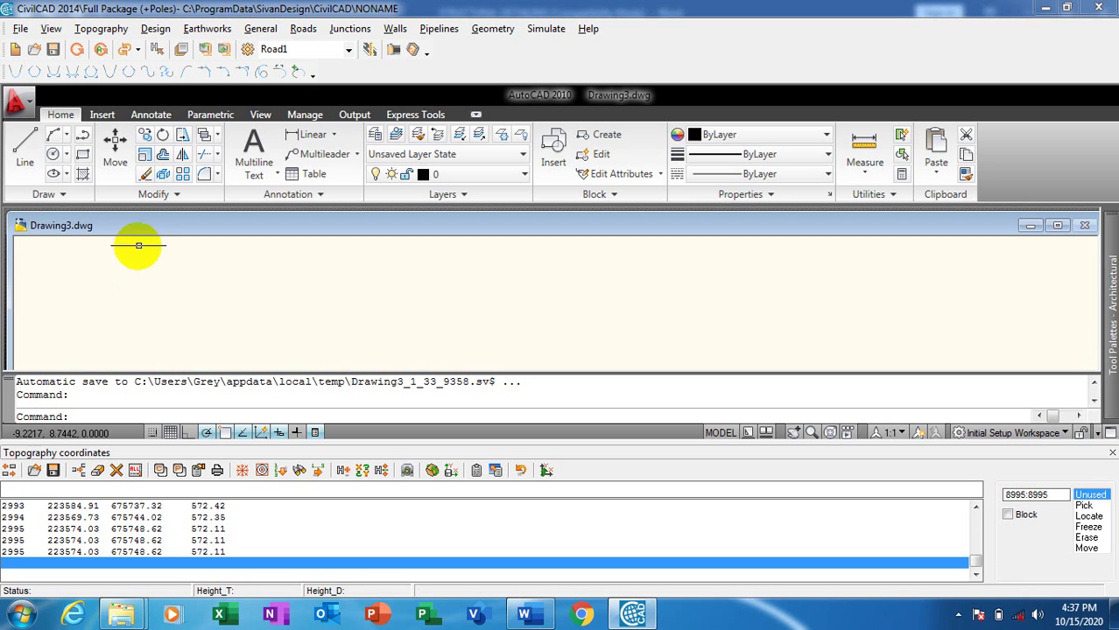
click(102, 29)
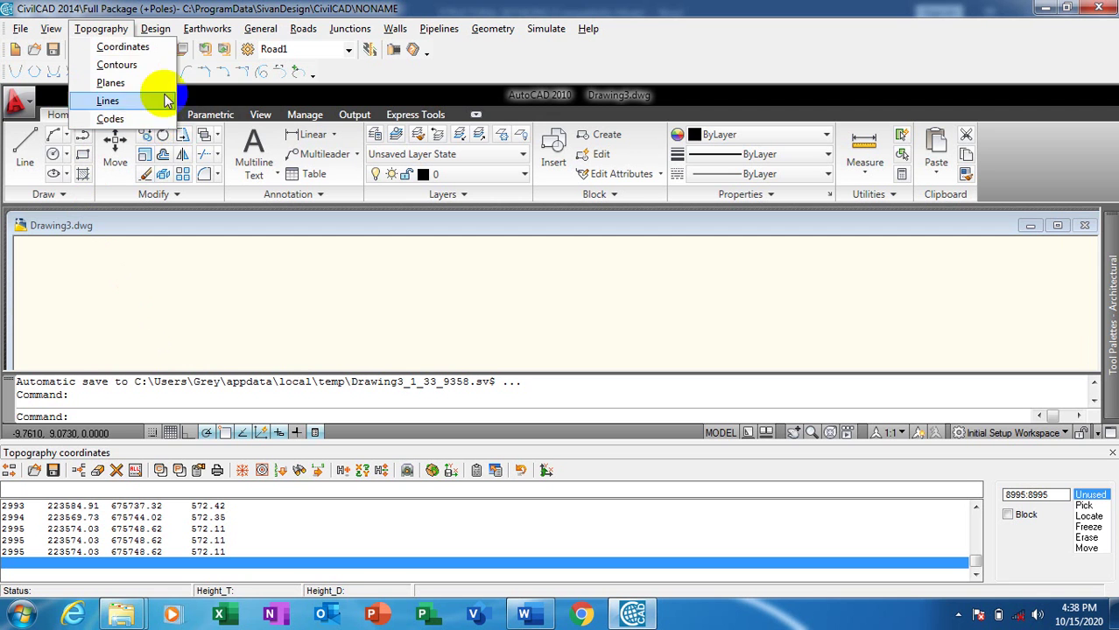
click(159, 33)
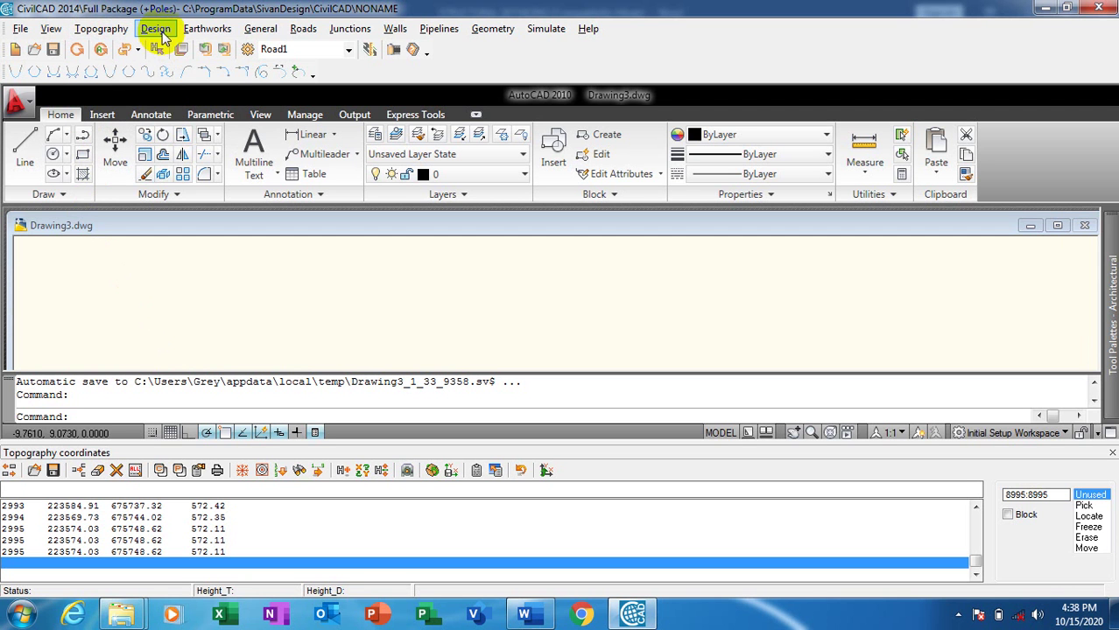
click(158, 32)
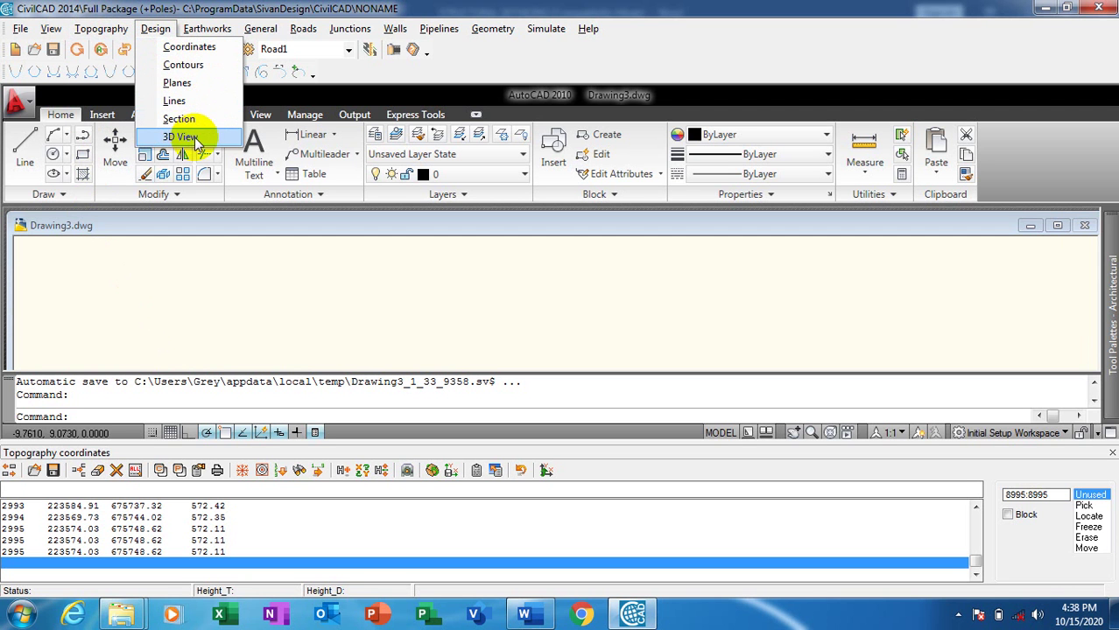
mouse_move(226, 30)
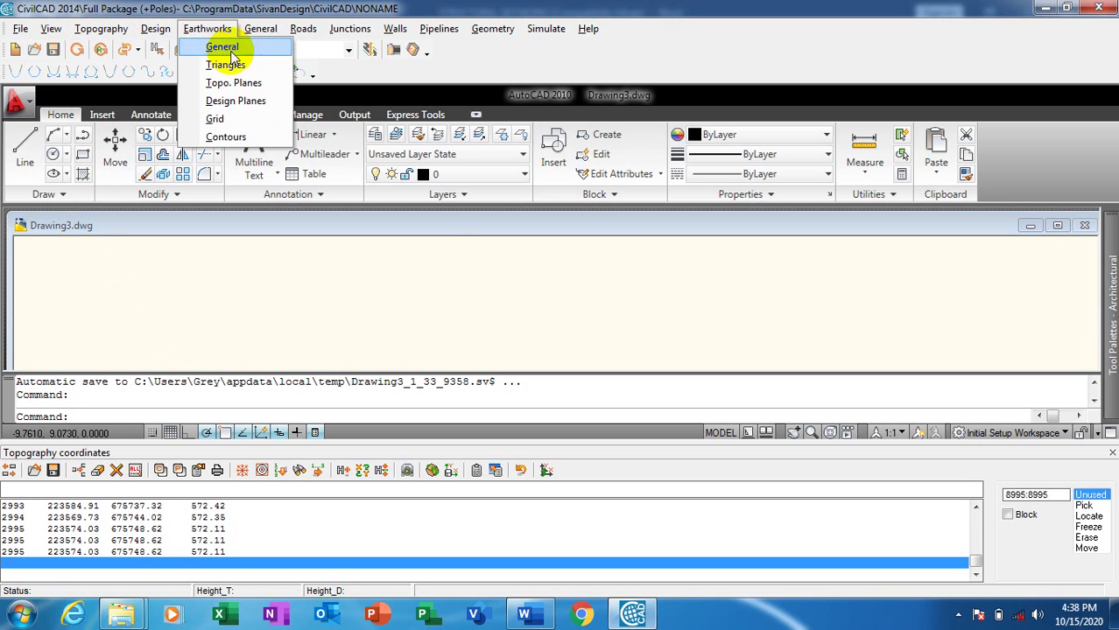
mouse_move(273, 37)
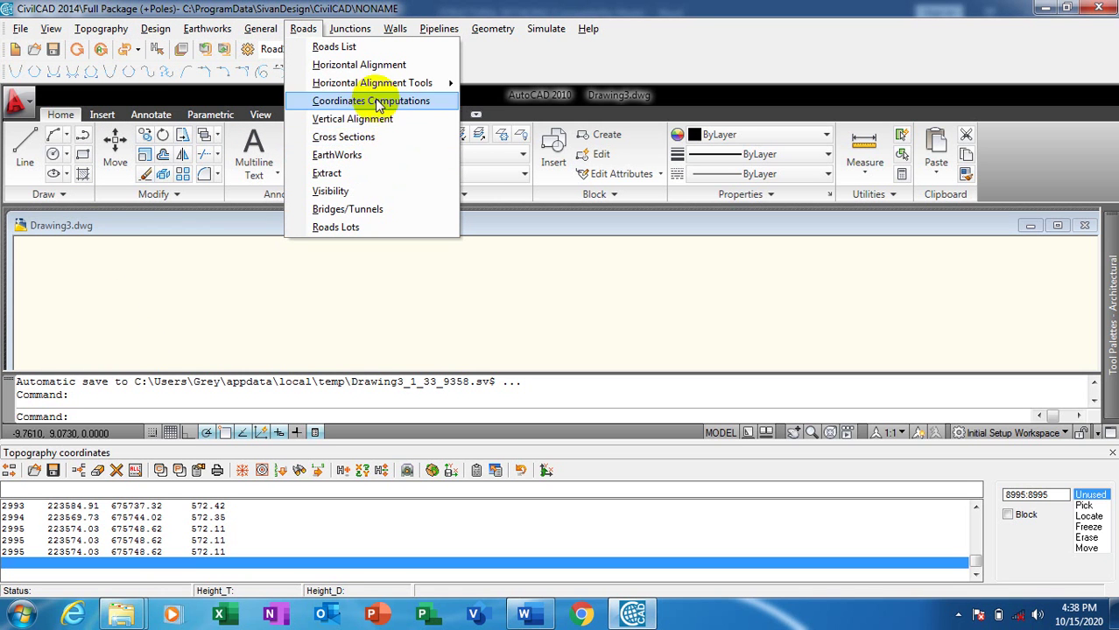
mouse_move(345, 32)
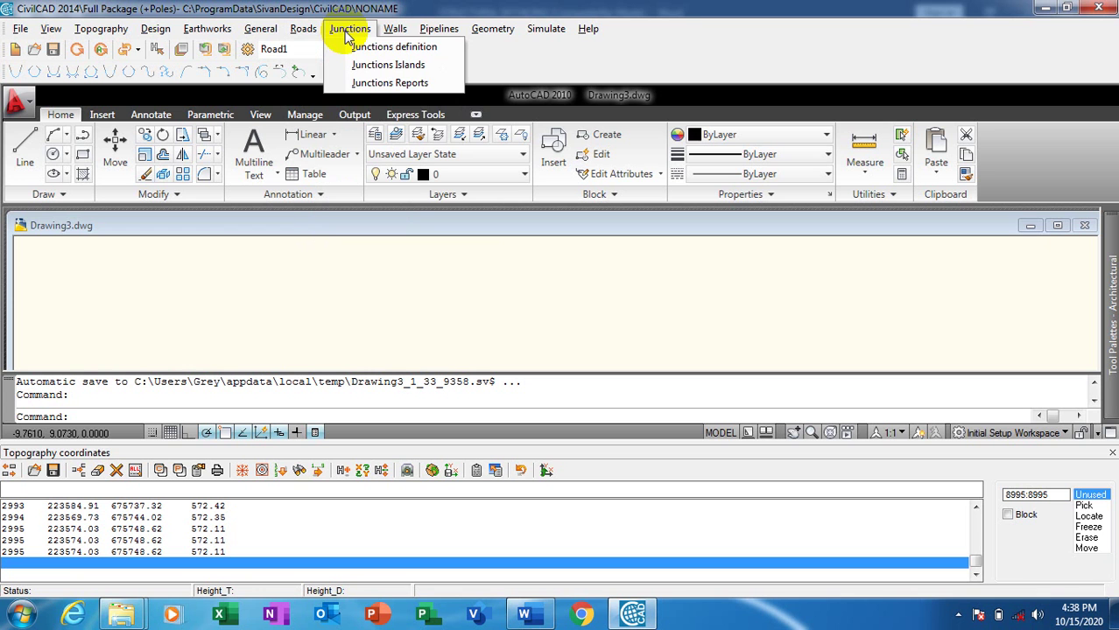
mouse_move(395, 32)
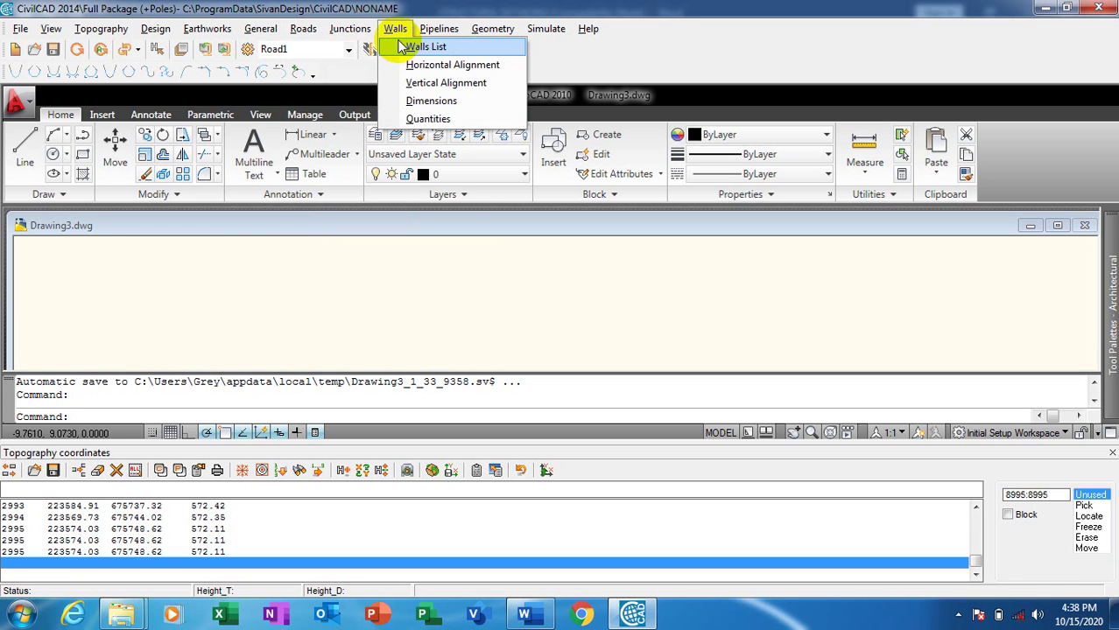
click(257, 282)
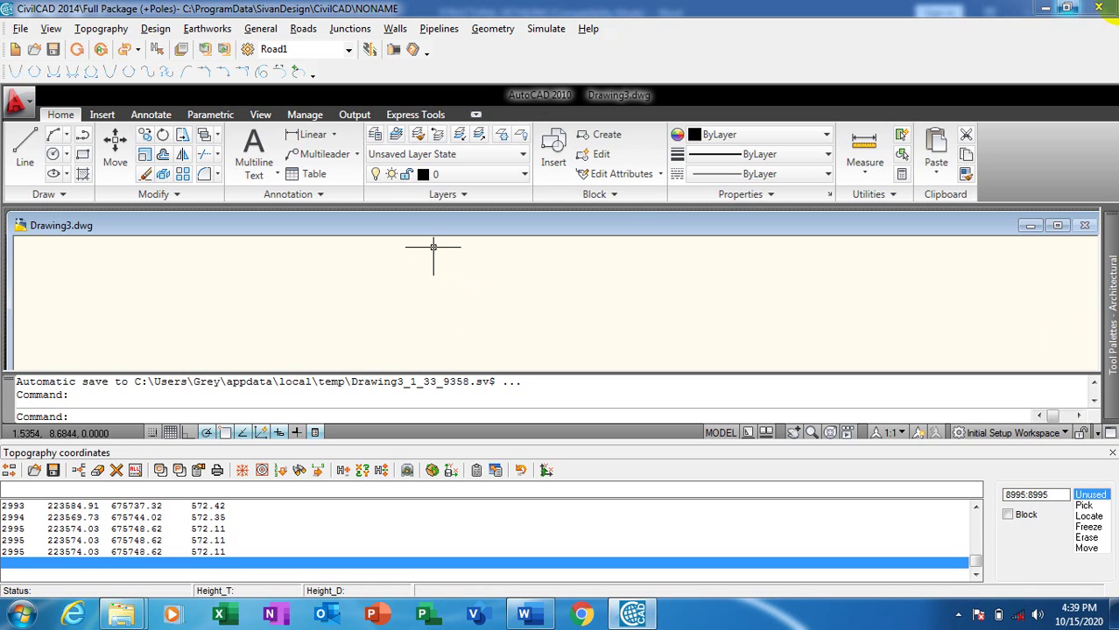
- Load the topography coordinates from the 3557-6 file in the Samples folder, using the Reg Files (*.reg) file type
click(35, 471)
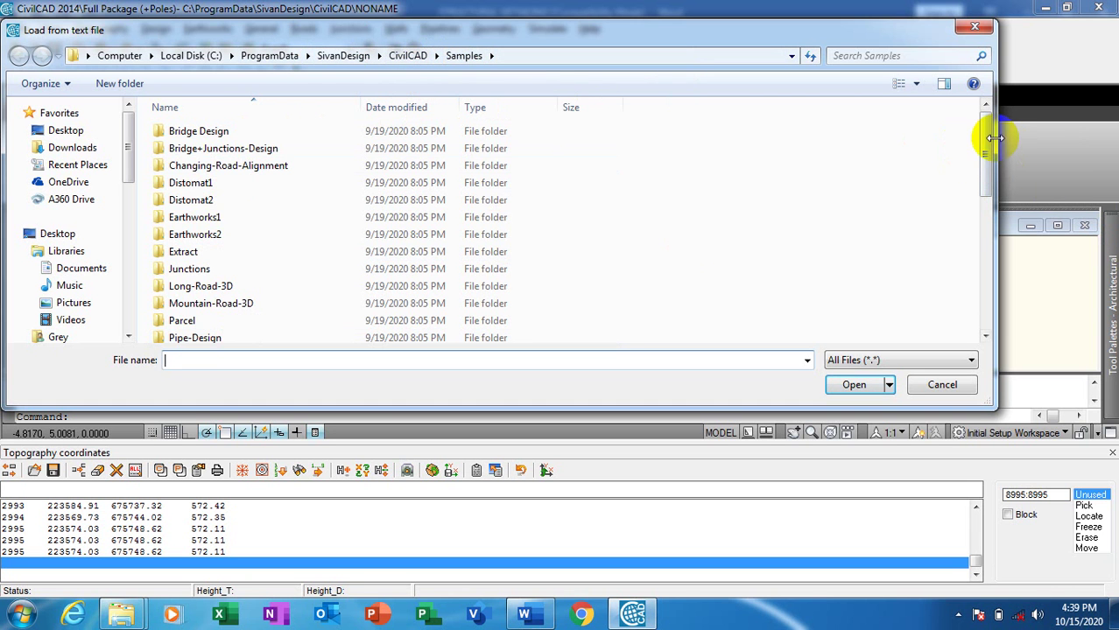
drag(982, 155, 989, 332)
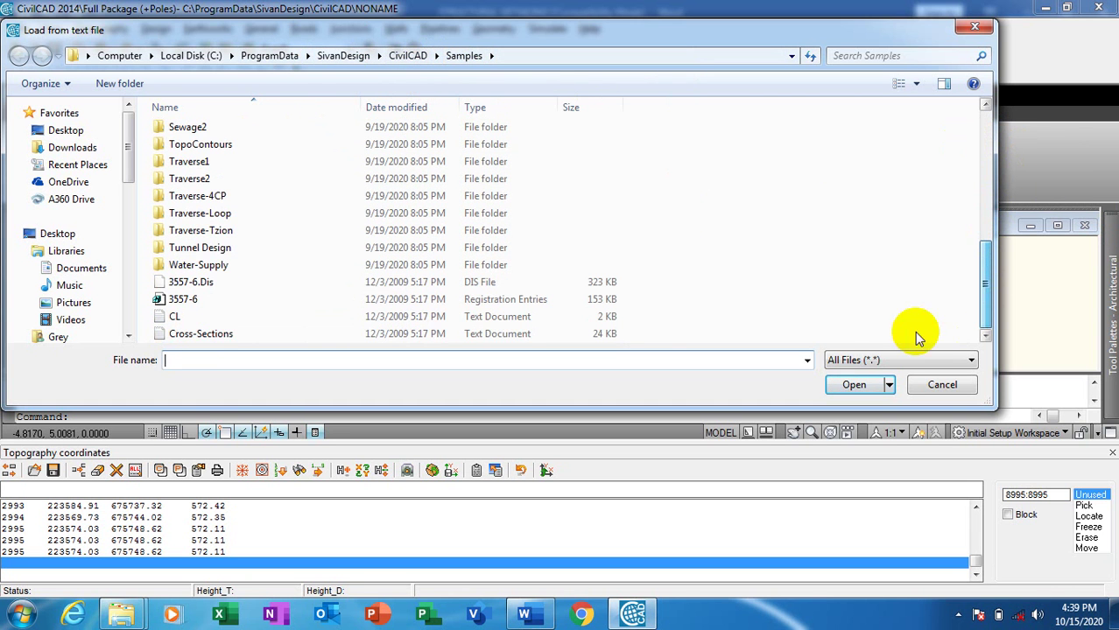
click(541, 302)
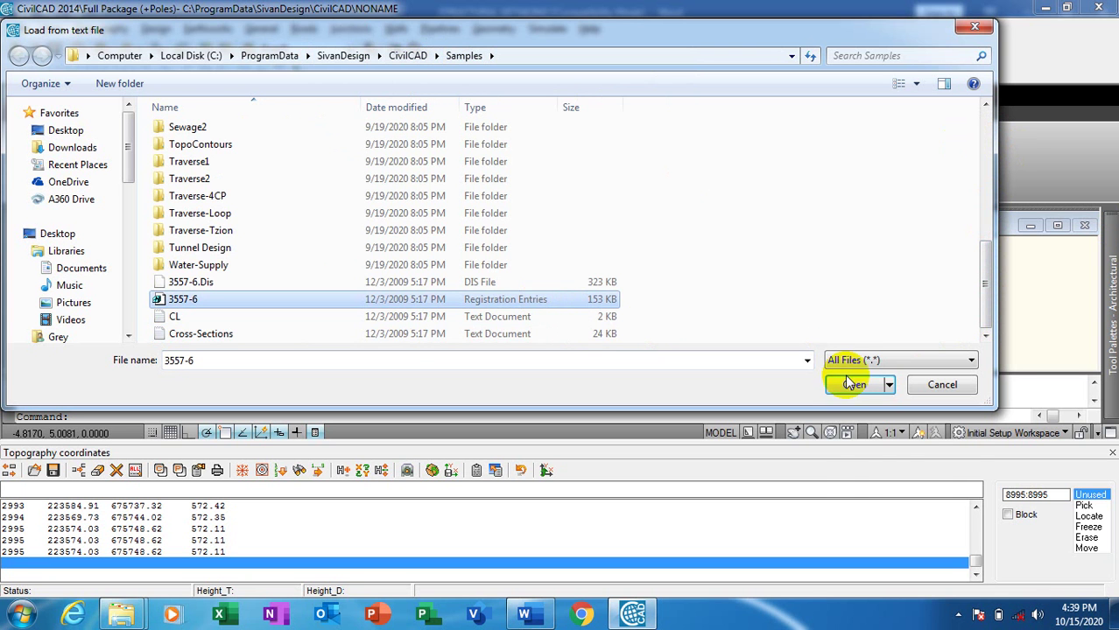
click(871, 361)
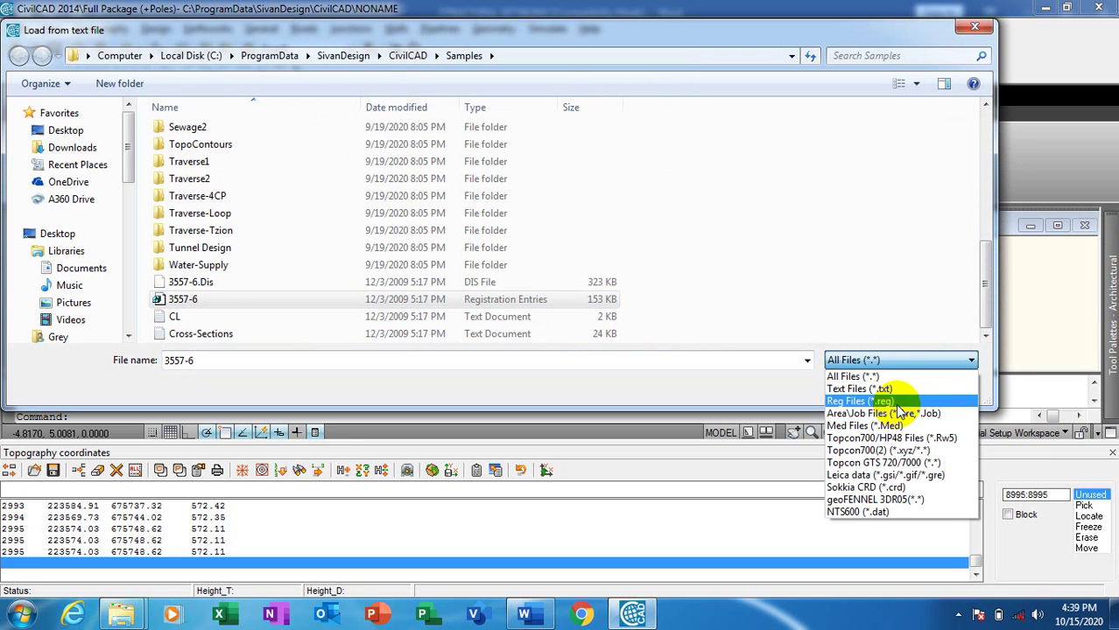
click(898, 403)
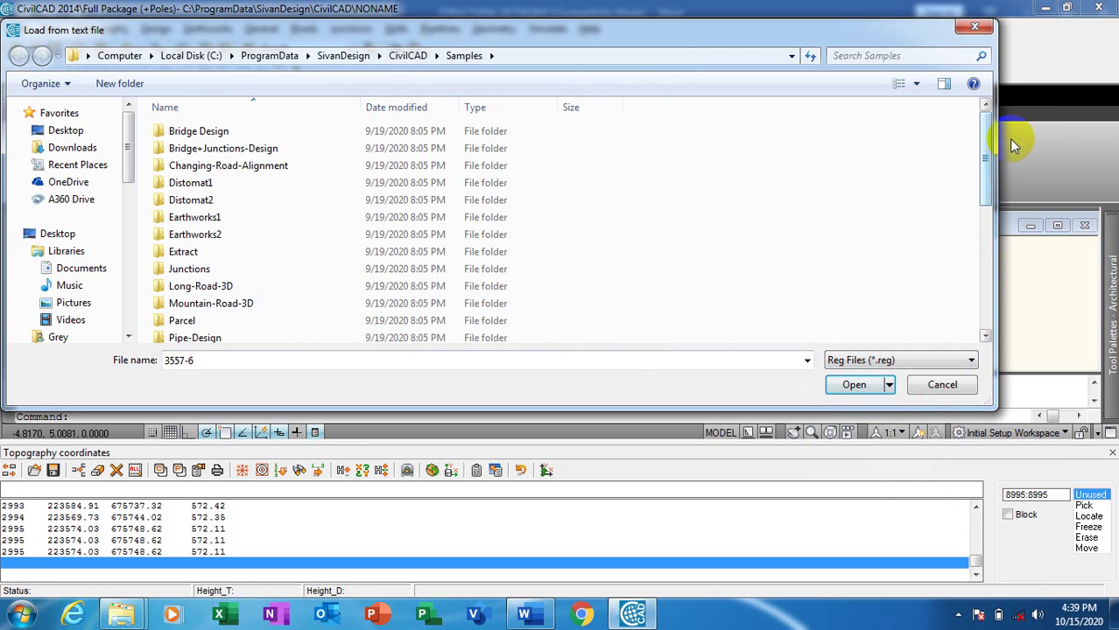
drag(986, 160, 999, 302)
click(462, 336)
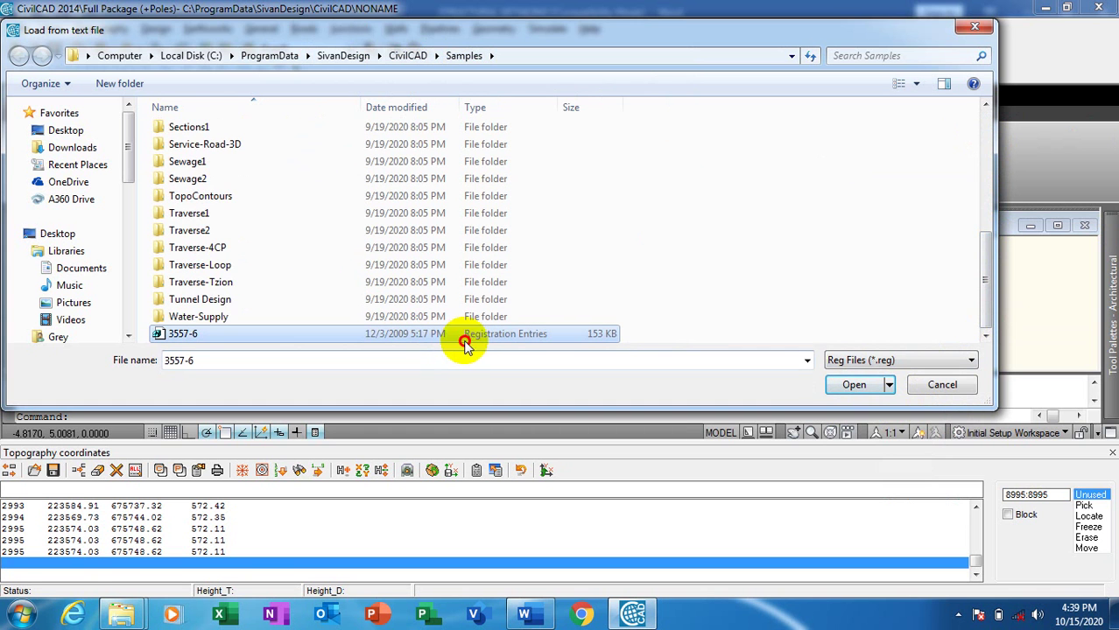
click(854, 385)
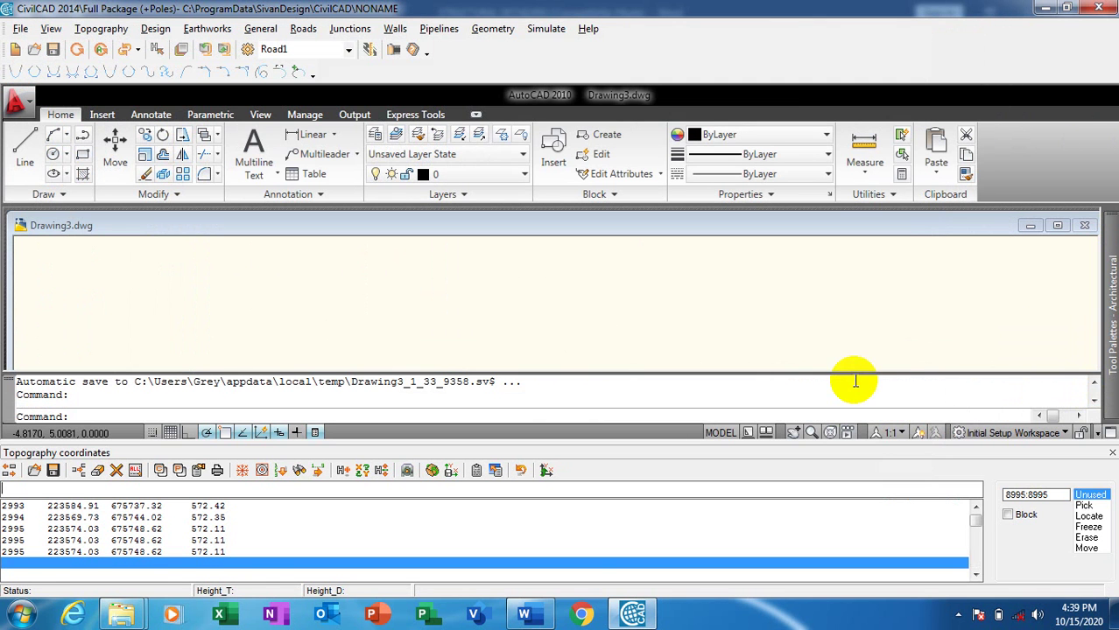
click(422, 287)
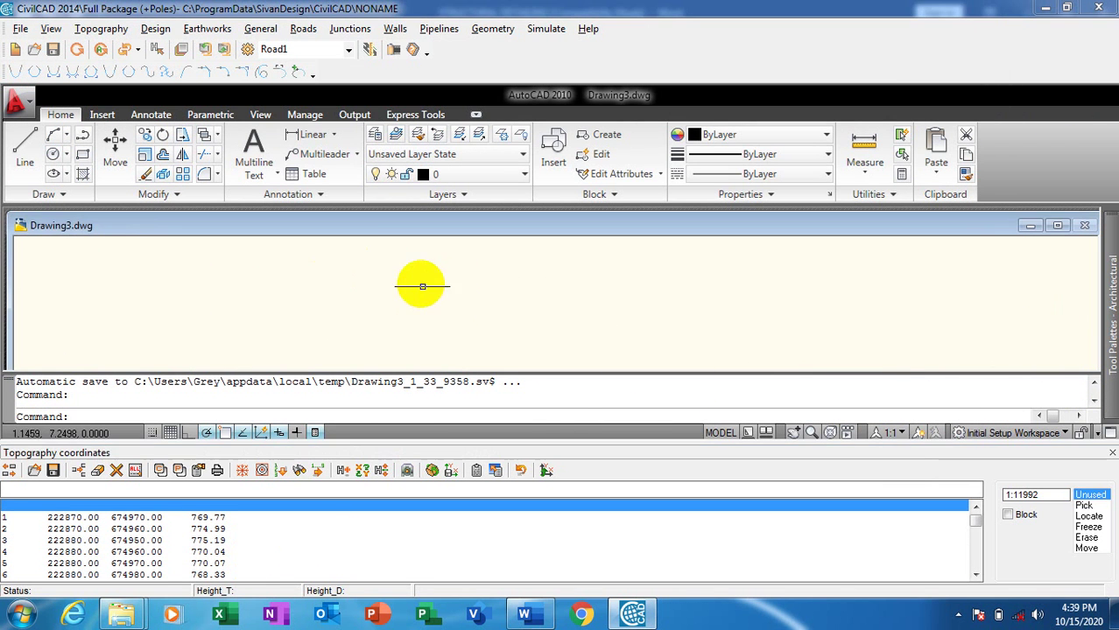
- Redraw the model with the loaded topography points and zoom to the drawing's extents to inspect the survey corridor
click(78, 51)
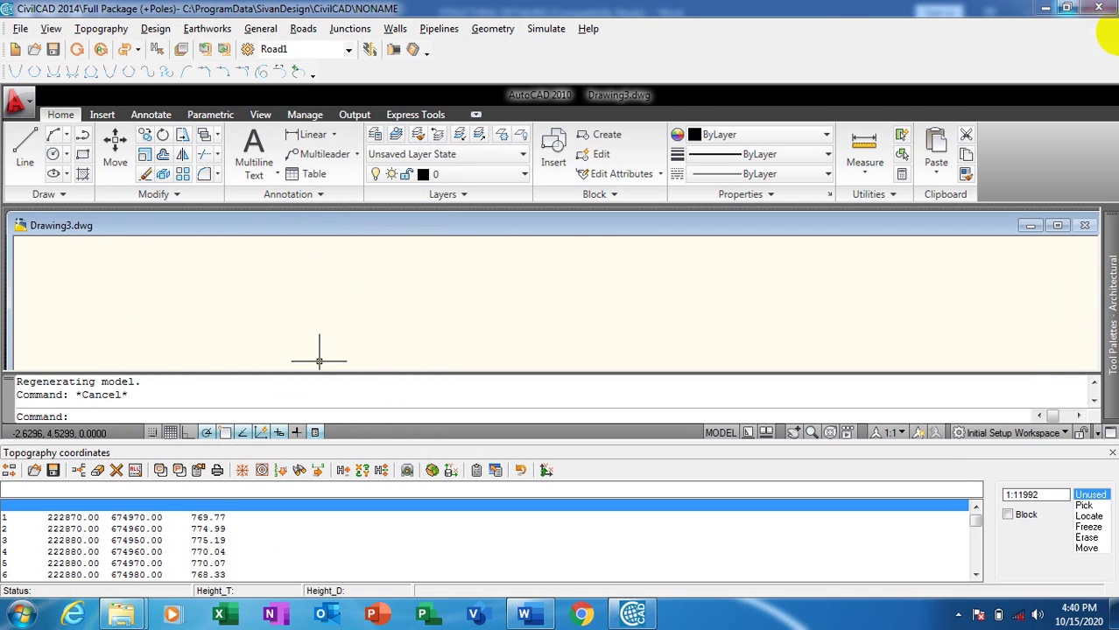
click(515, 297)
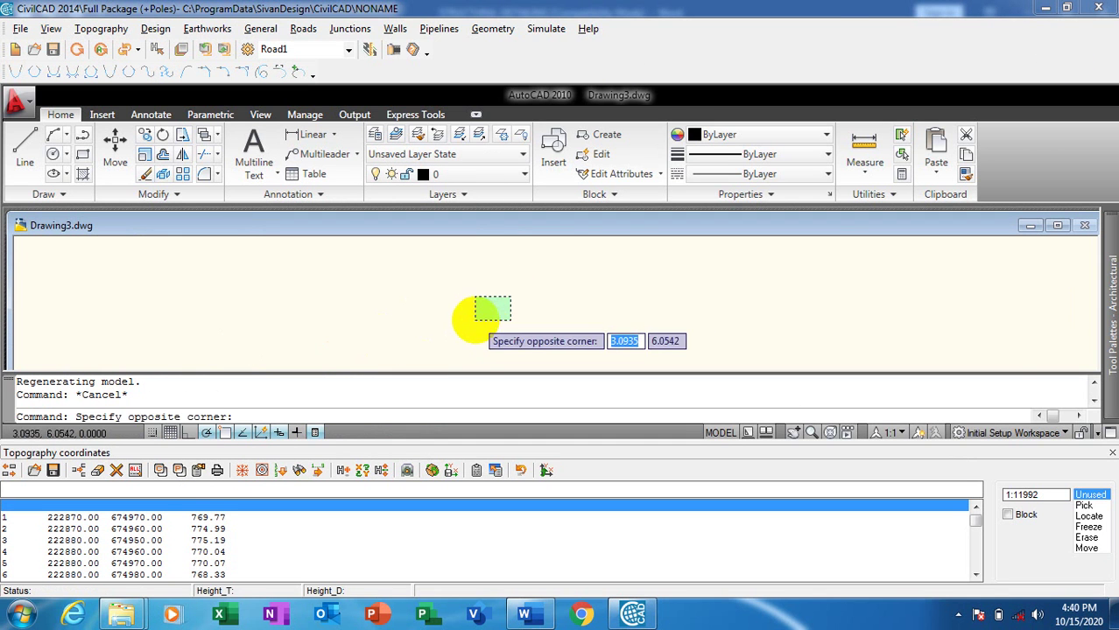
click(490, 311)
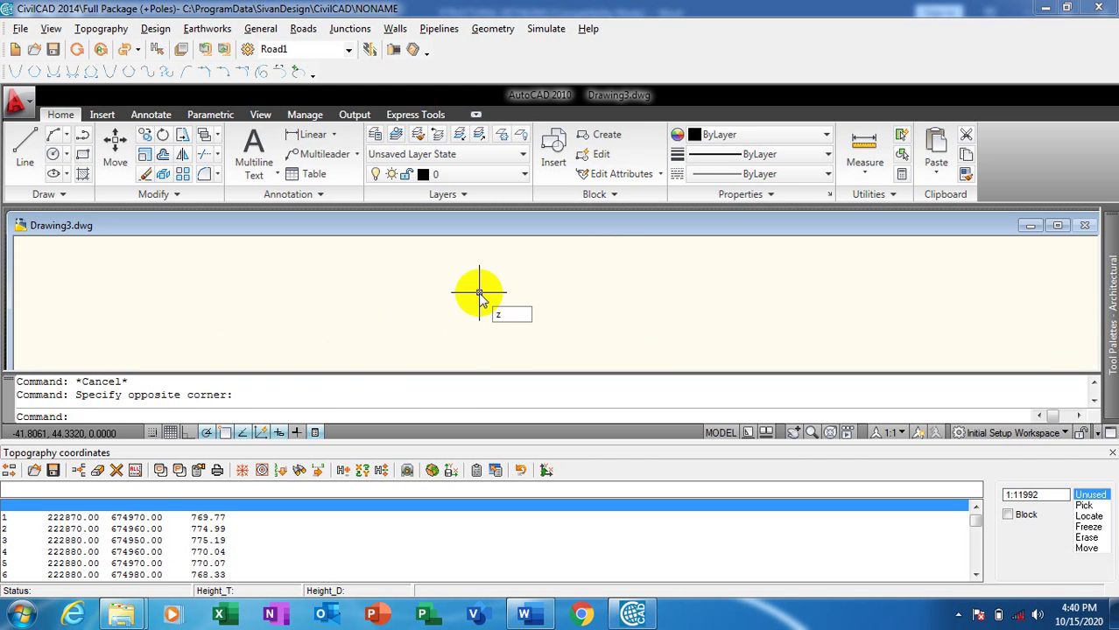
text(z)
key(Return)
text(e)
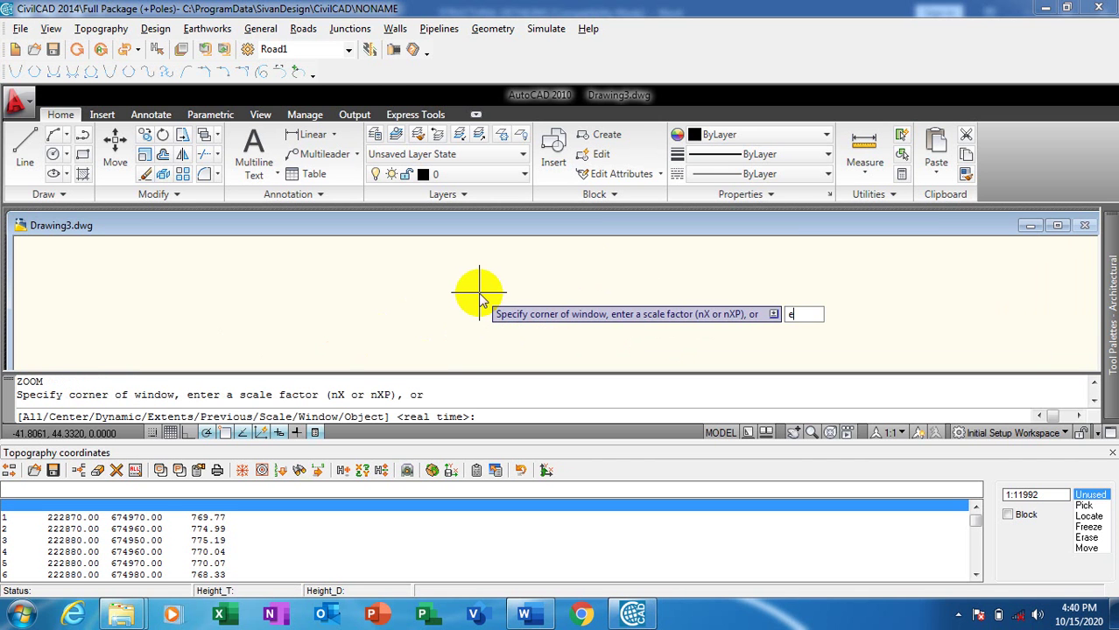
key(Return)
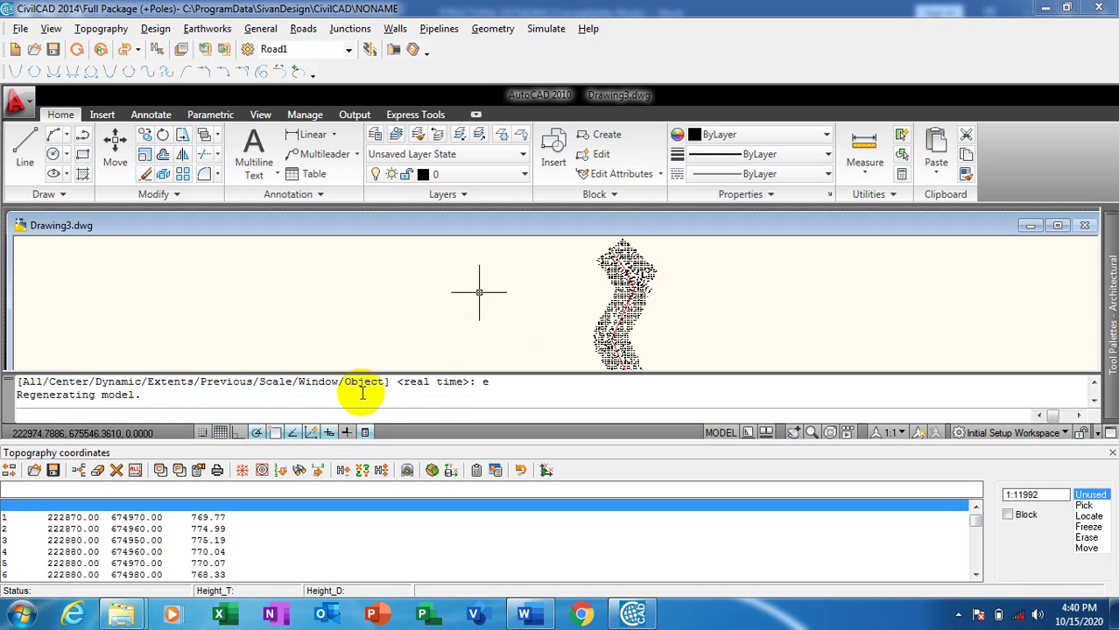
scroll(685, 313, down, 1)
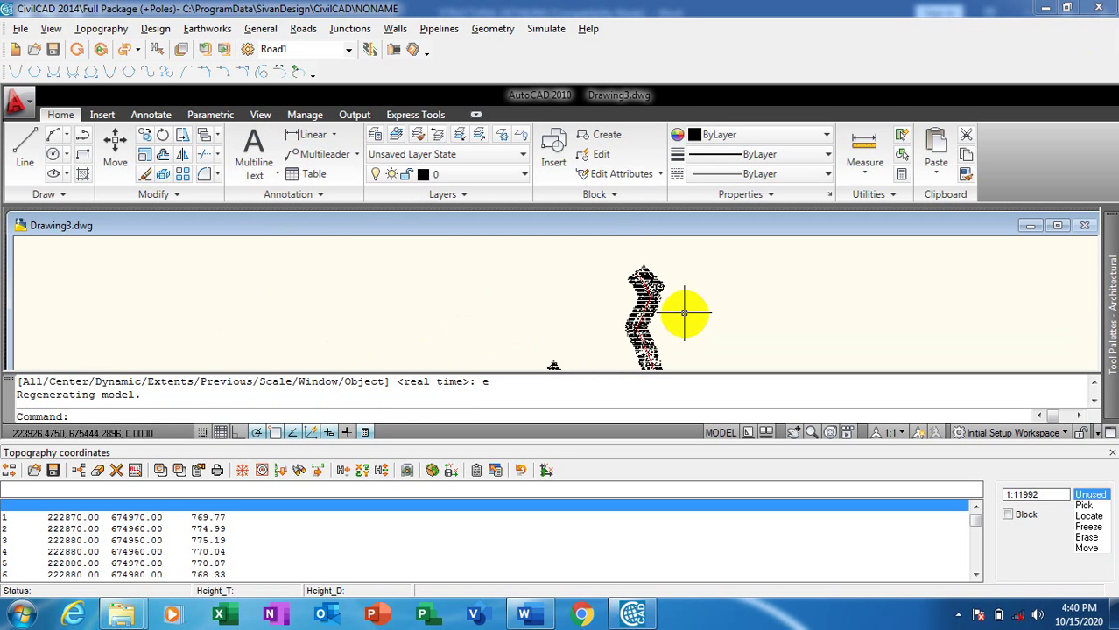
shift+middle_drag(685, 312, 500, 337)
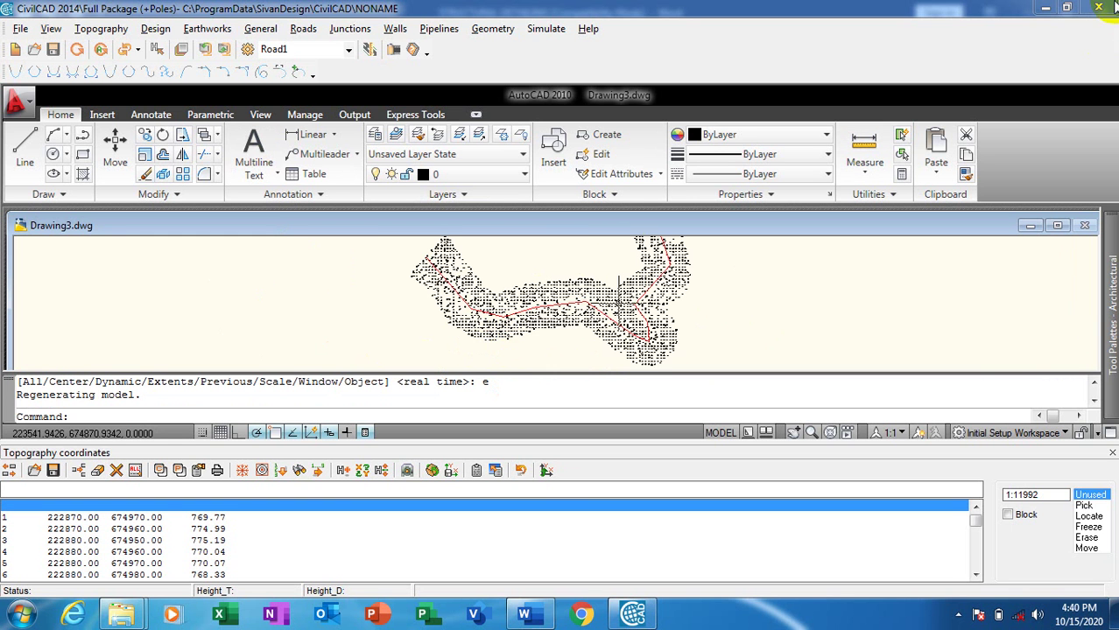
shift+middle_drag(573, 368, 679, 322)
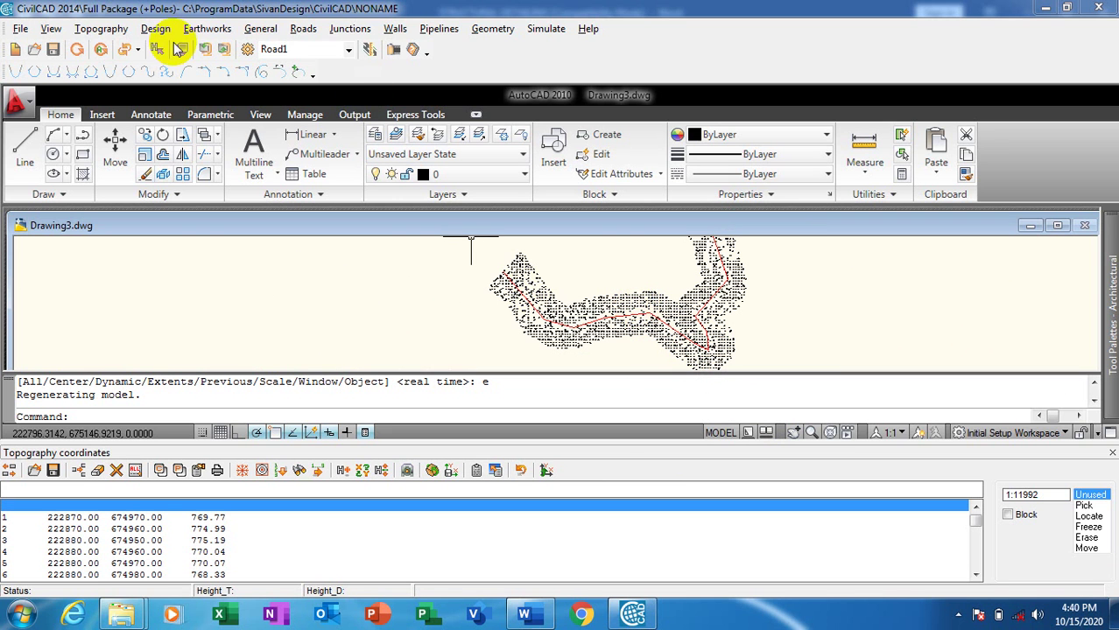
click(101, 29)
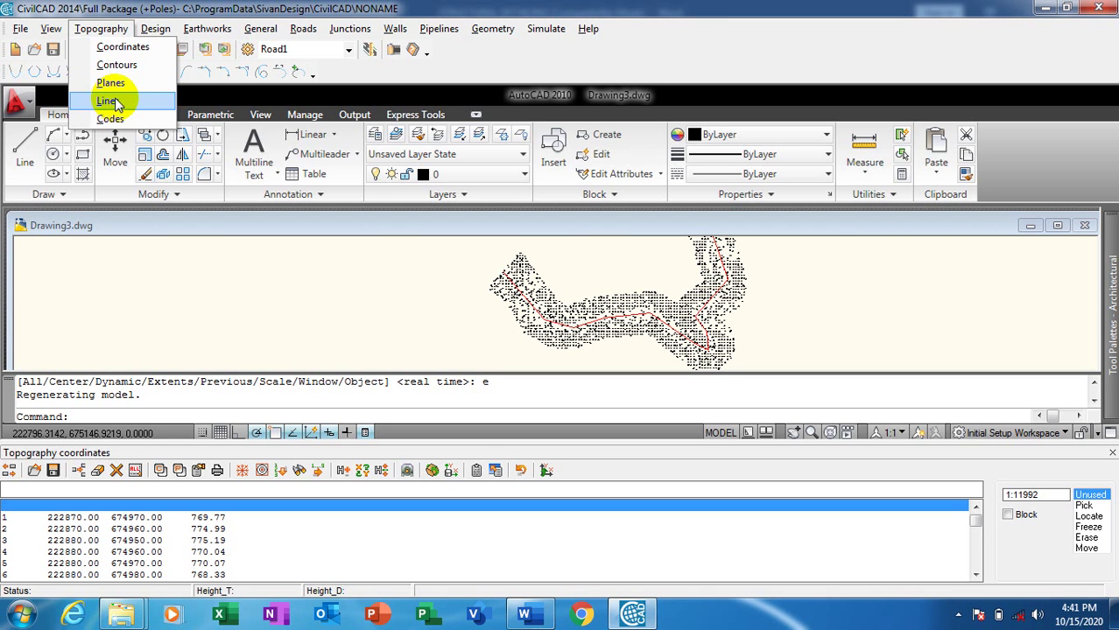
click(110, 101)
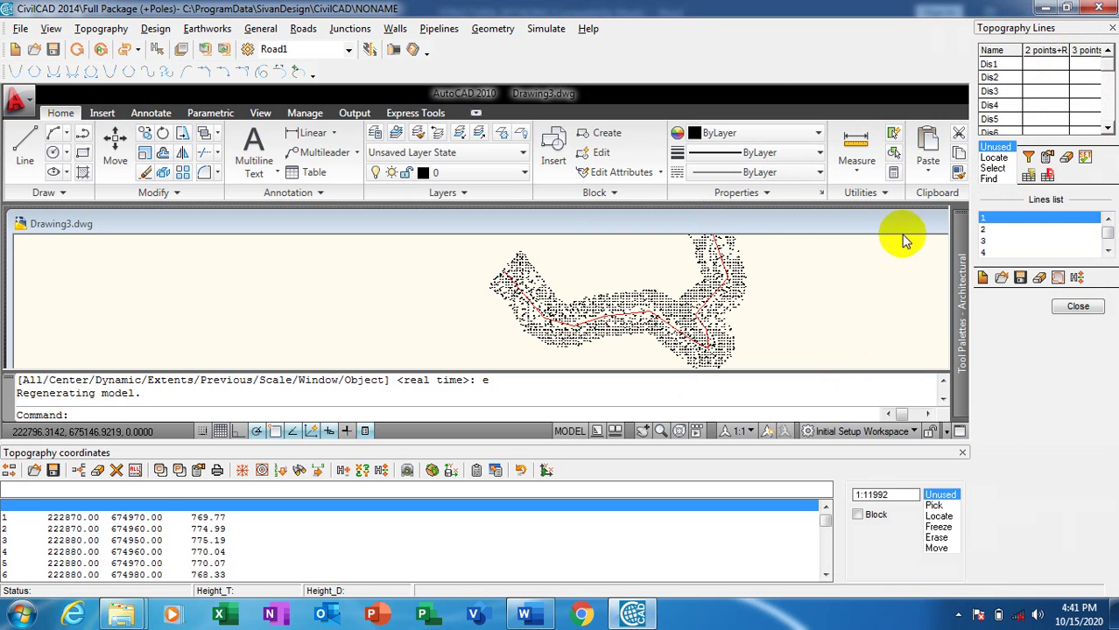
click(1075, 307)
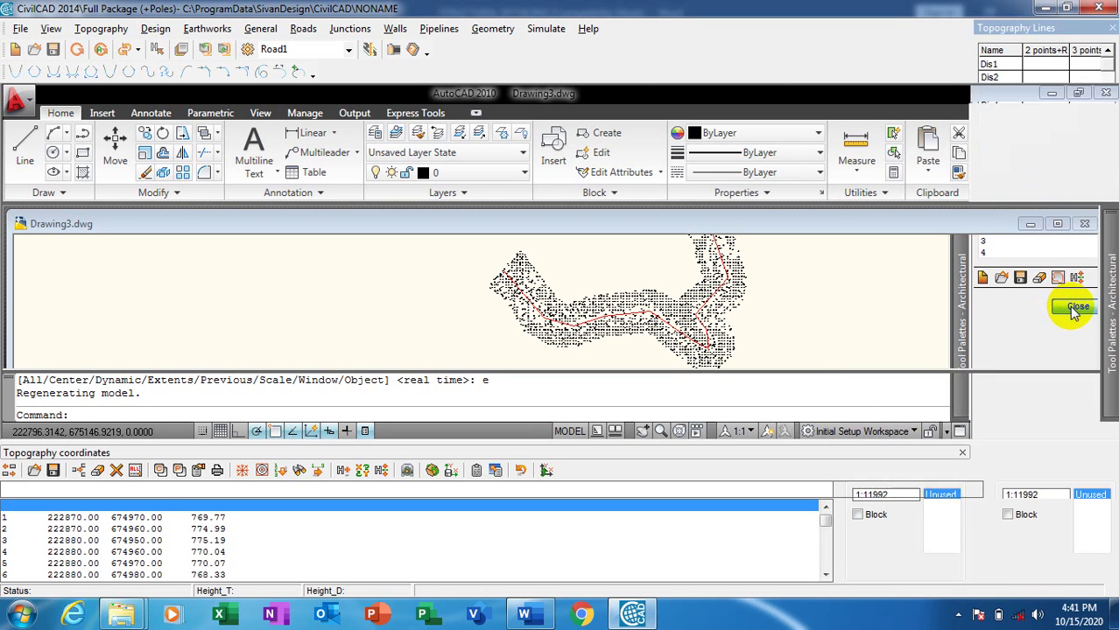
- Open the topography contour settings and enable the Fix borders and Show borders options
click(118, 32)
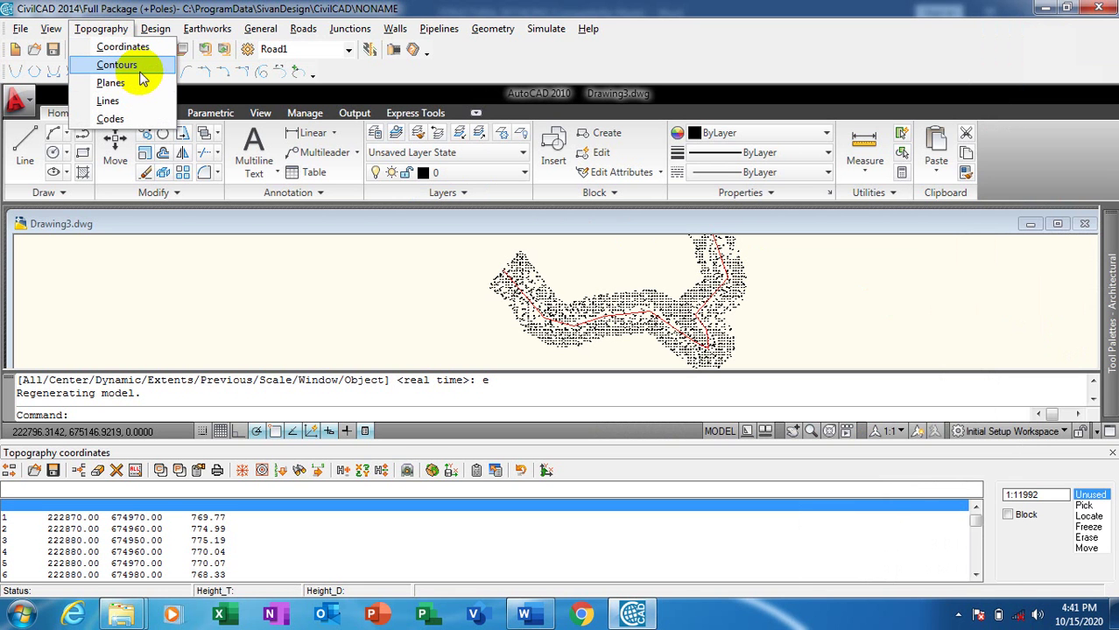
click(123, 66)
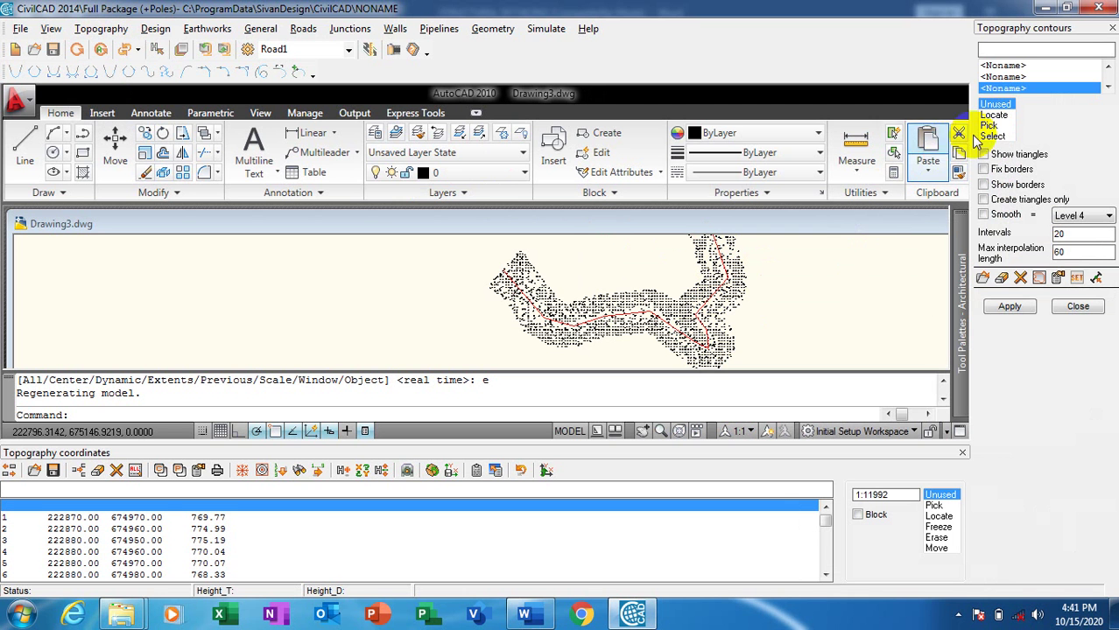
scroll(560, 280, up, 1)
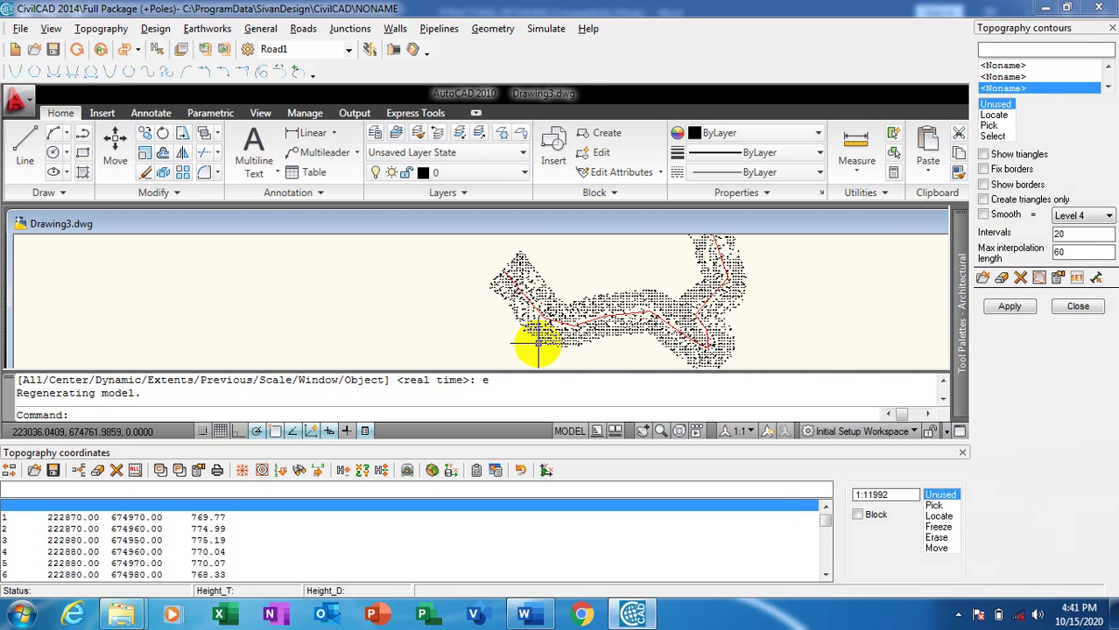
scroll(561, 328, up, 3)
scroll(565, 324, down, 4)
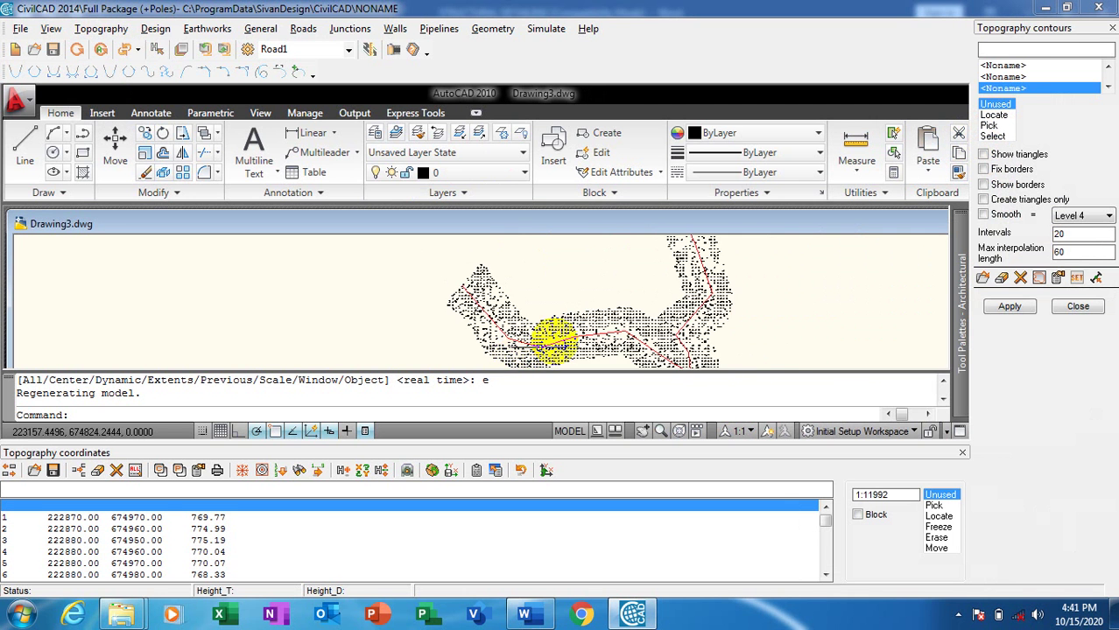
click(700, 263)
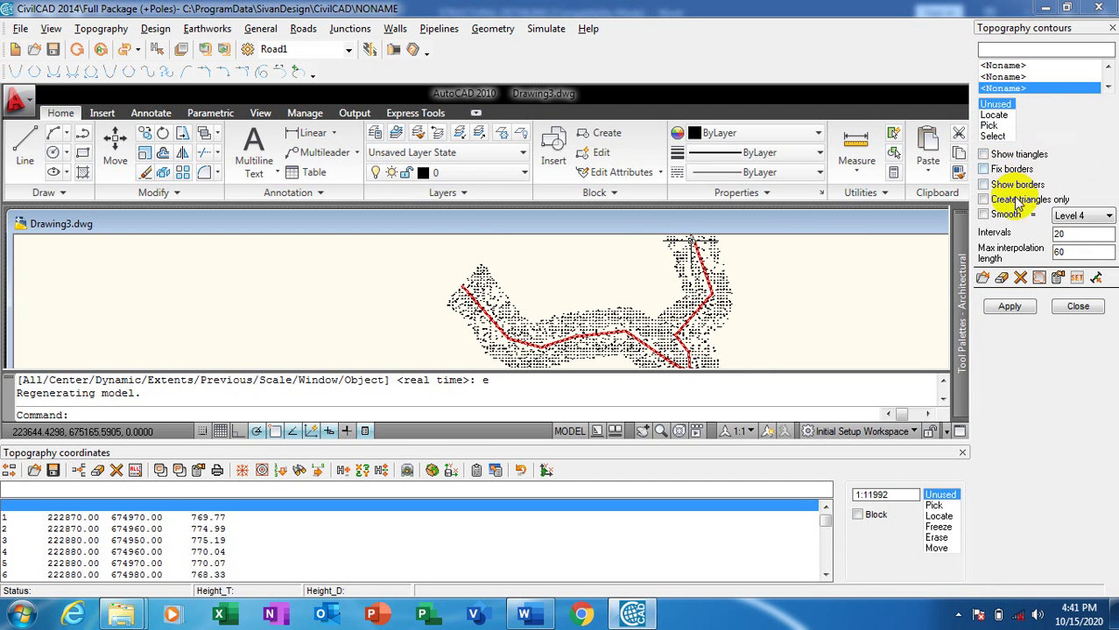
click(996, 169)
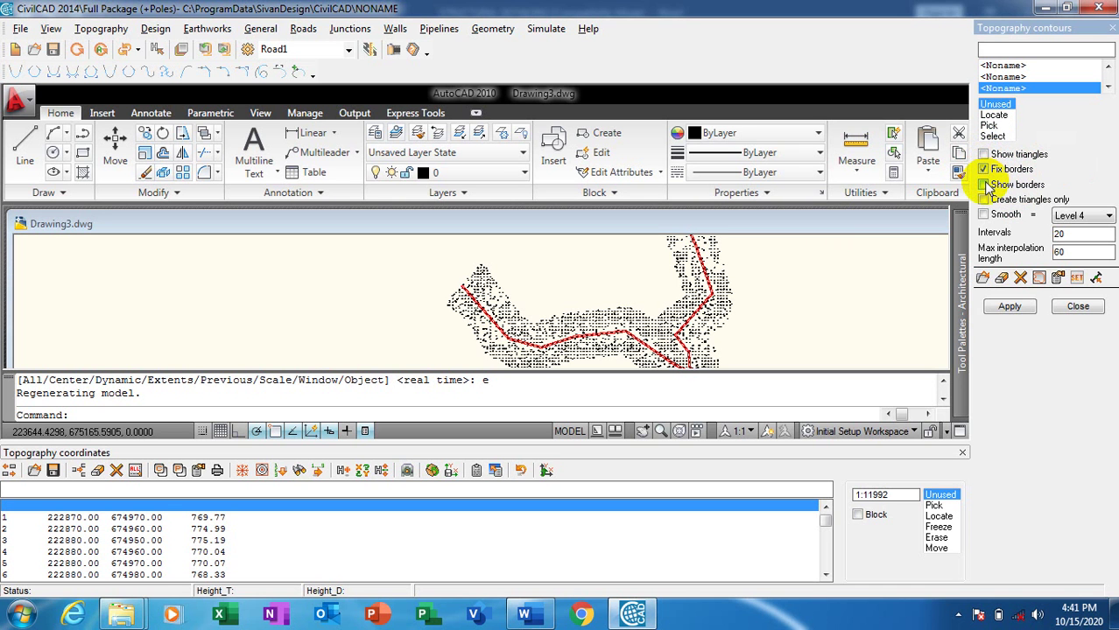
click(984, 185)
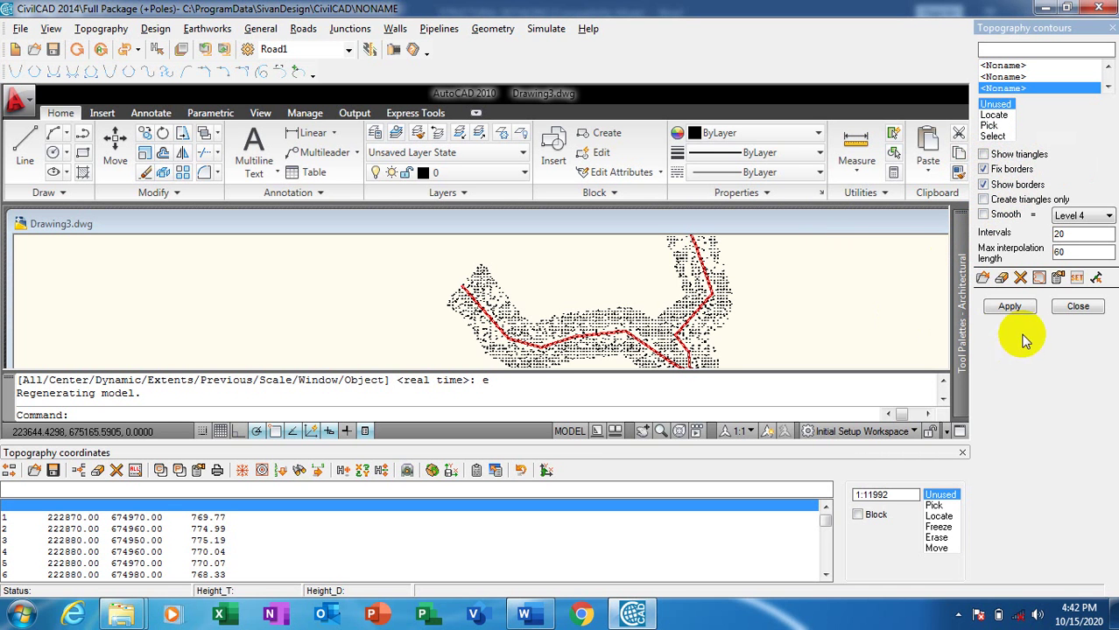
- Generate the topography contours, continuing without displayed borders, and inspect them along the survey corridor
click(1011, 308)
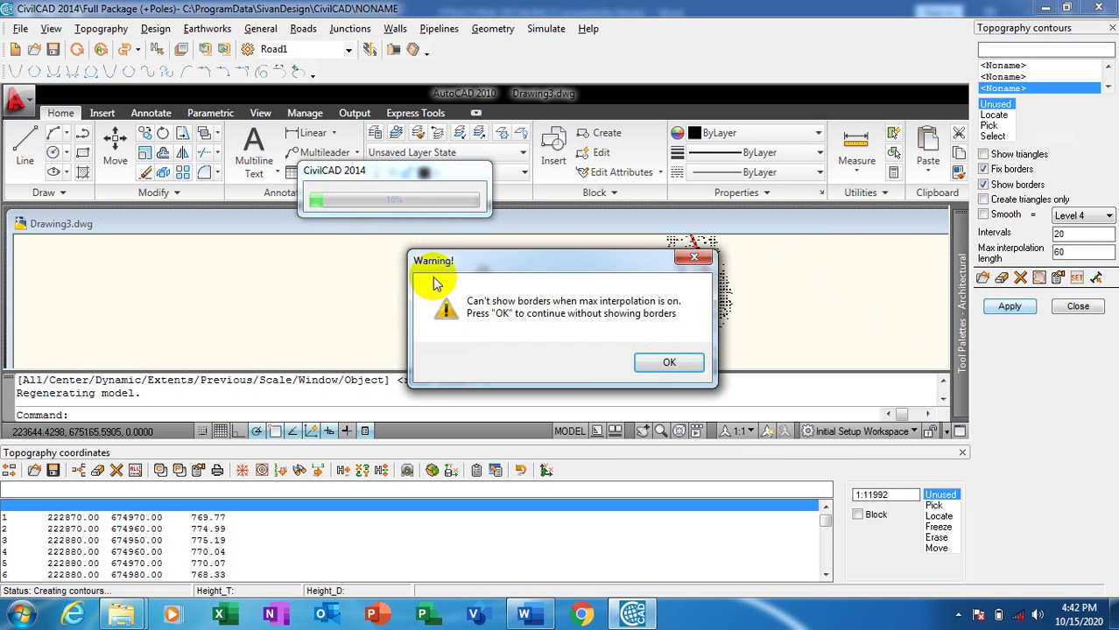
click(654, 362)
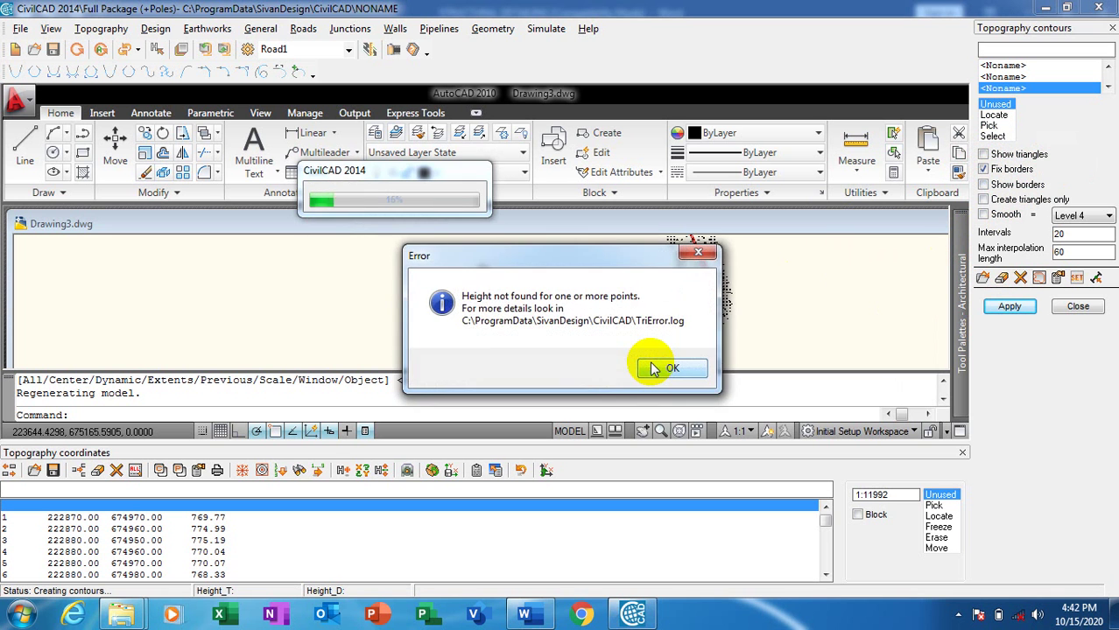
click(655, 368)
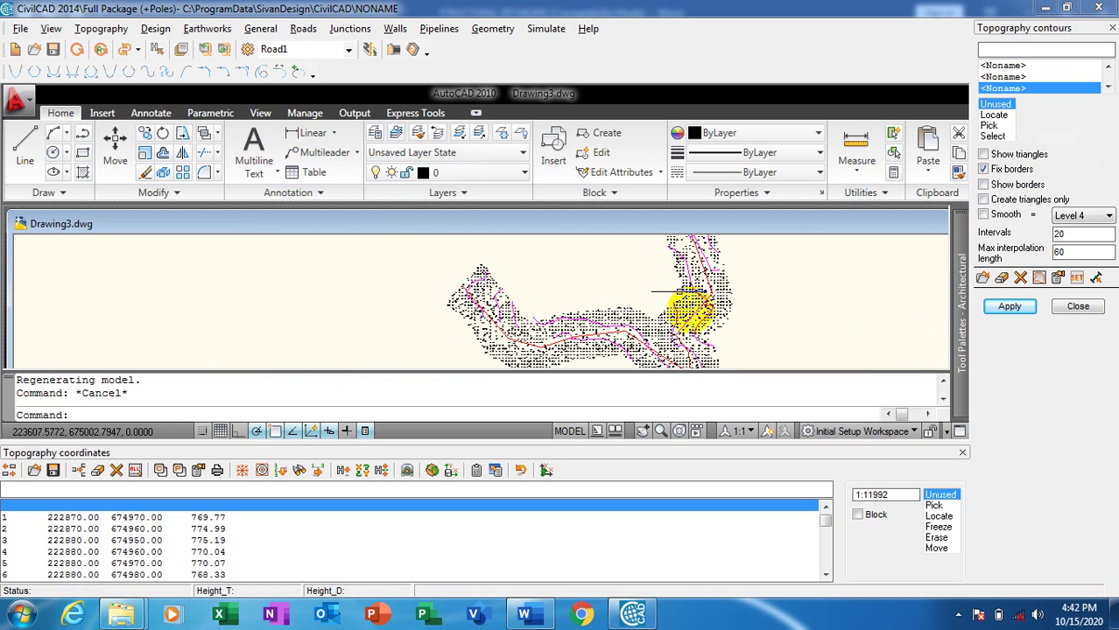
scroll(669, 304, up, 2)
scroll(711, 249, up, 3)
scroll(782, 270, down, 4)
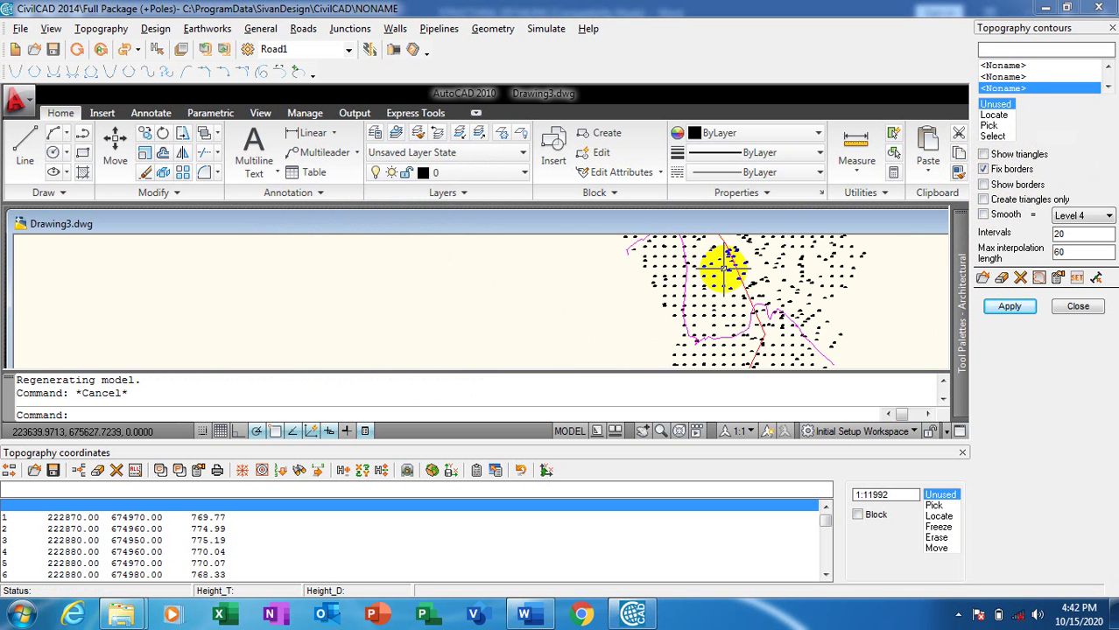
scroll(750, 341, up, 2)
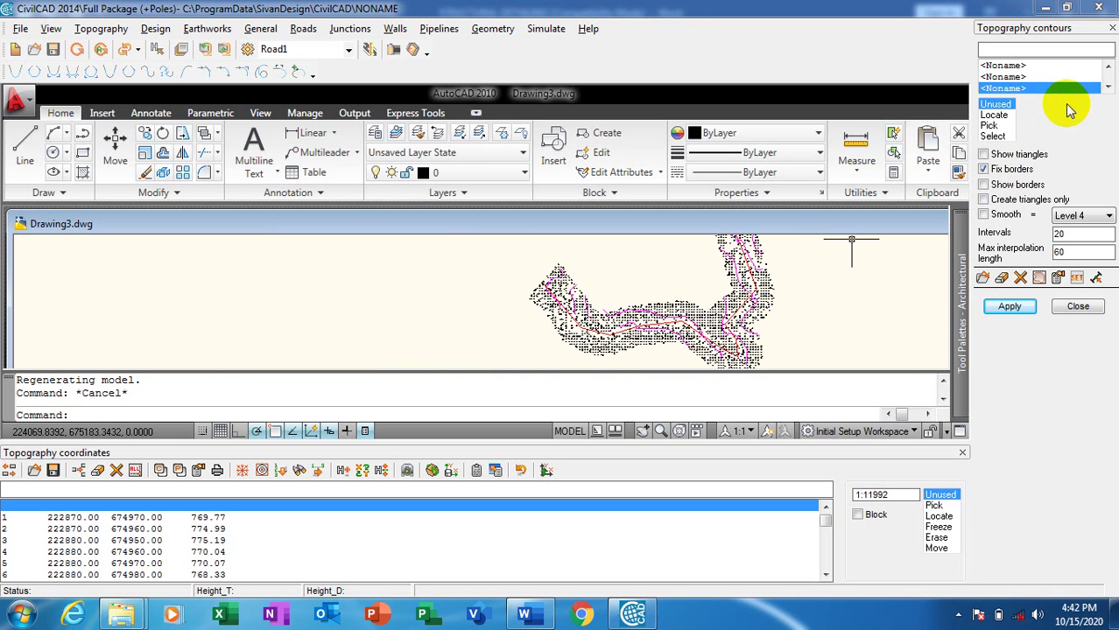
- Regenerate the contours with Fix borders turned off and the max interpolation length set to 0
click(984, 170)
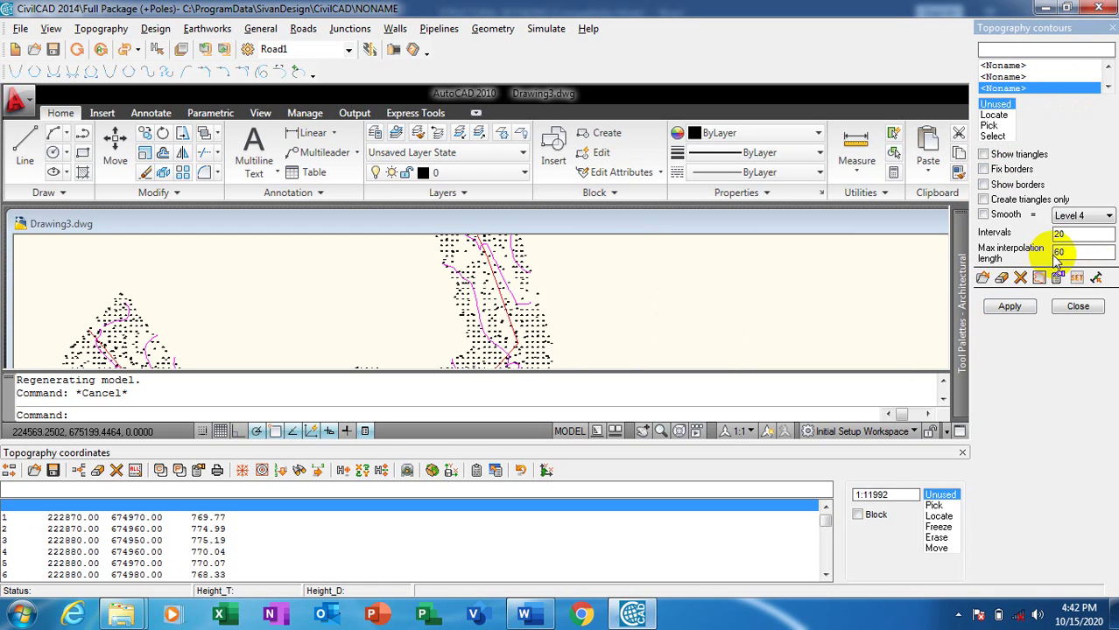
drag(1075, 252, 1042, 254)
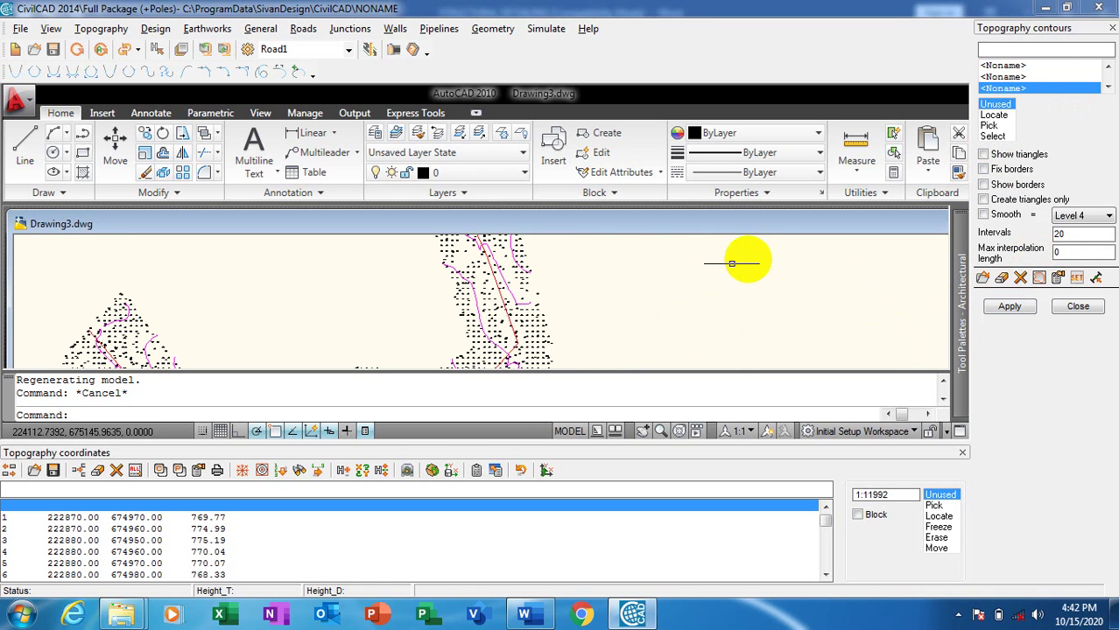
scroll(775, 271, down, 3)
scroll(775, 272, up, 2)
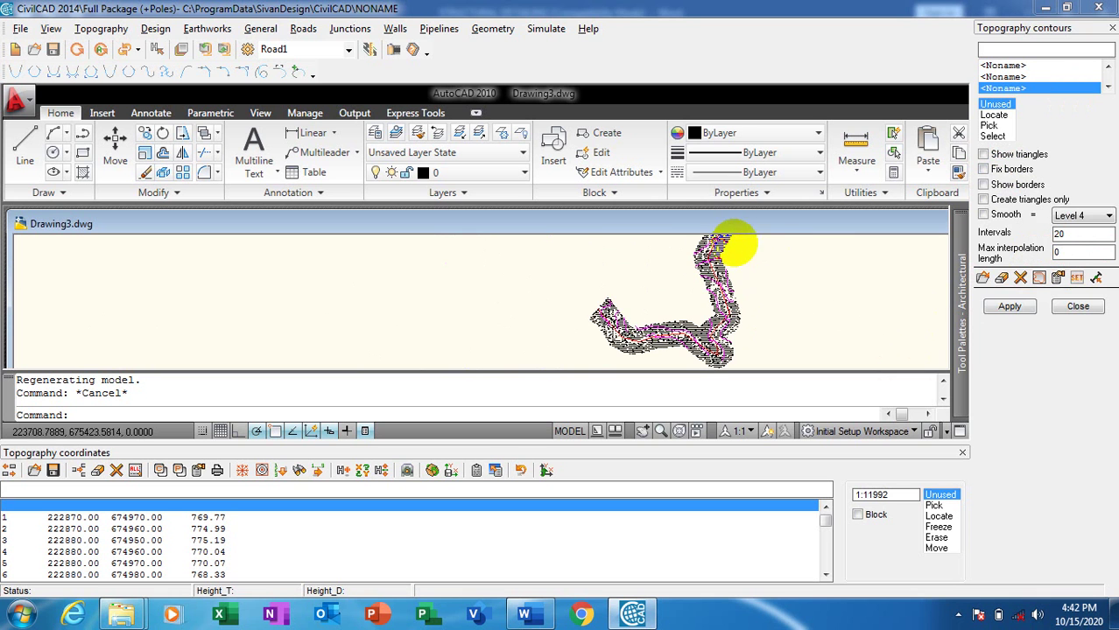
click(1069, 234)
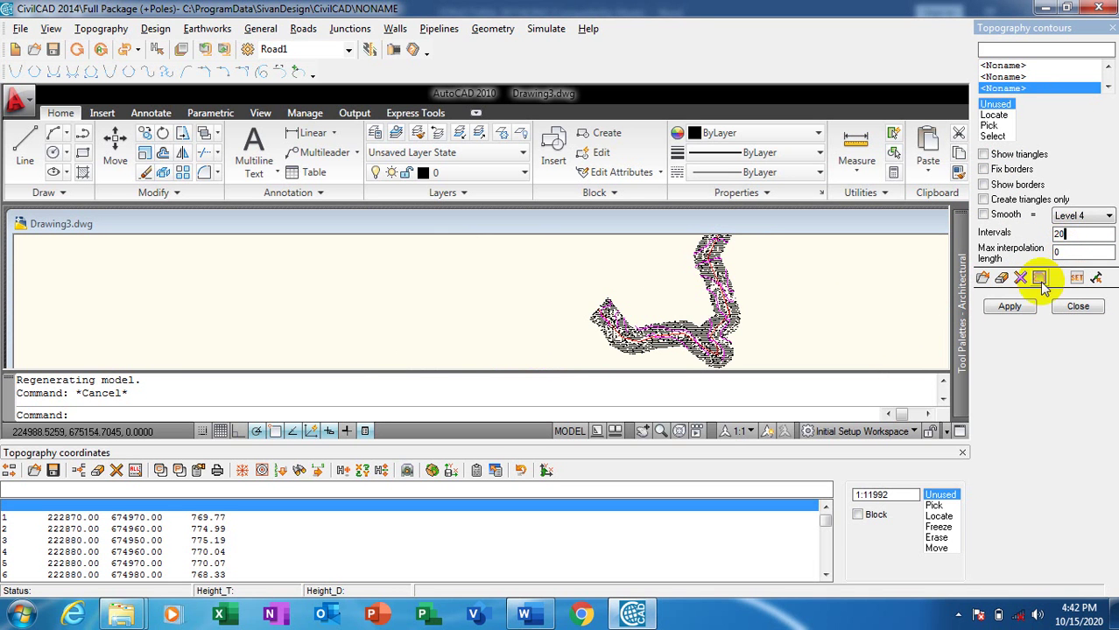
click(999, 307)
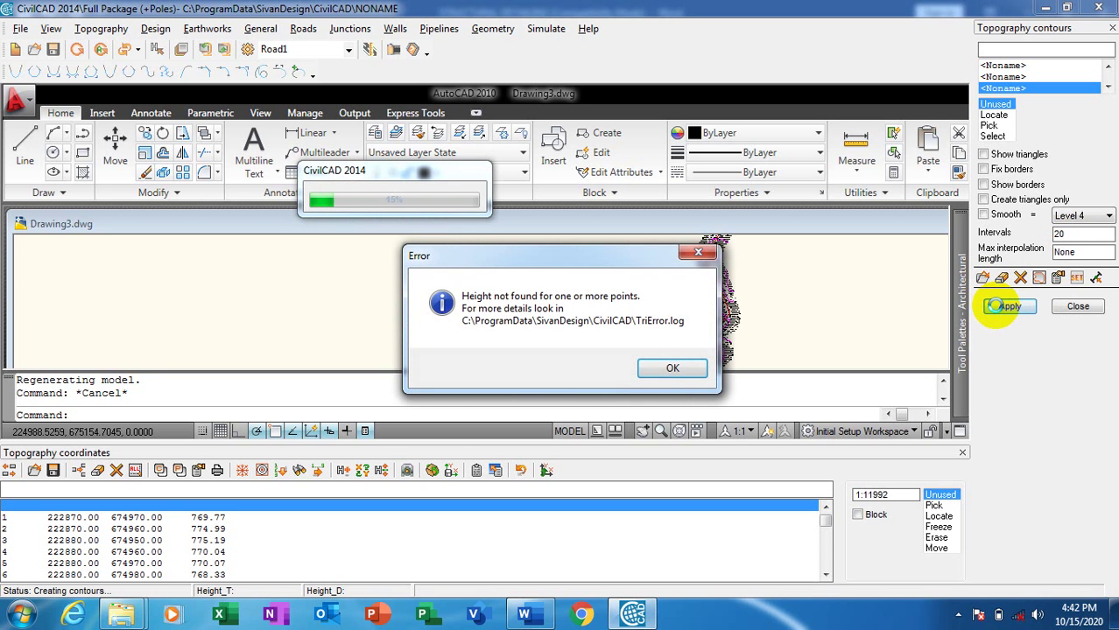
click(654, 368)
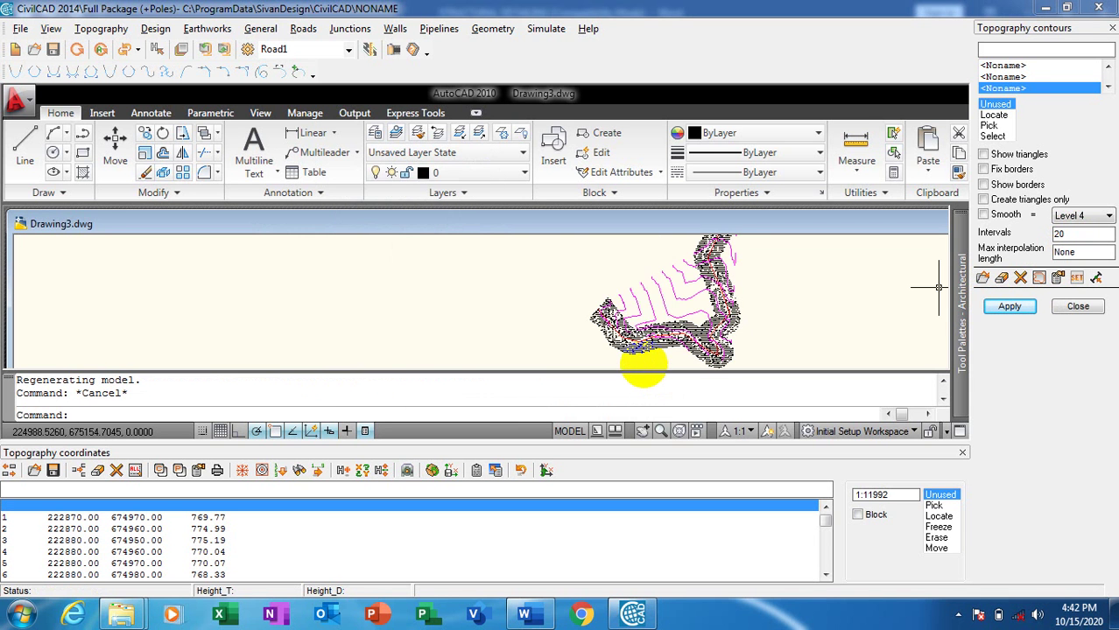
scroll(719, 312, up, 4)
scroll(720, 306, down, 4)
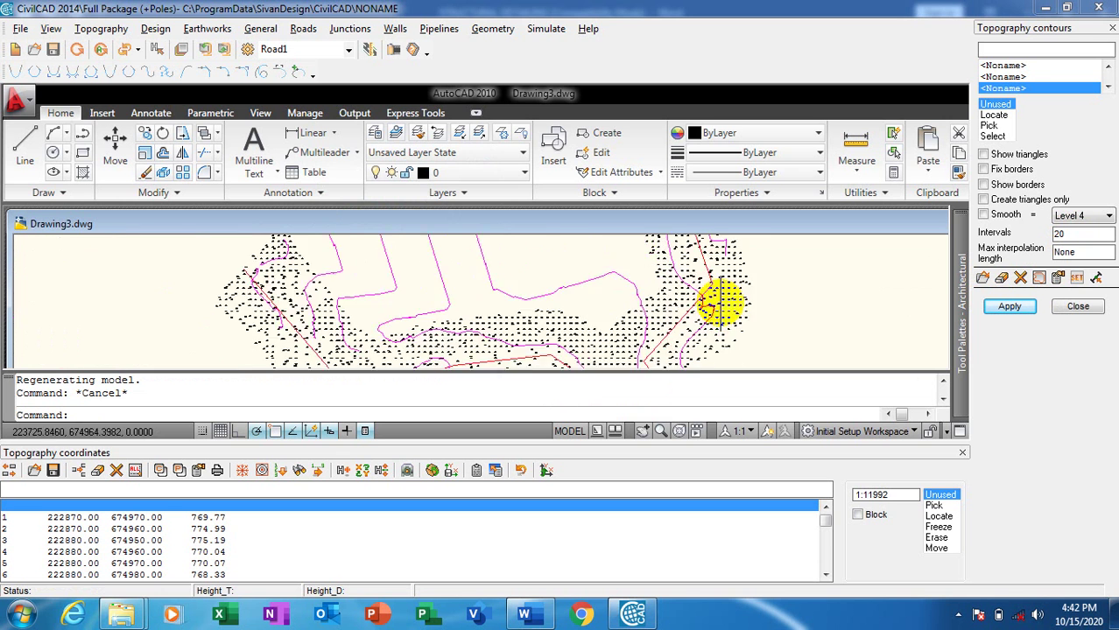
- Read the topography lines from 3557-6.Dis in the Samples folder and append its breaklines to the existing list
click(112, 32)
click(108, 101)
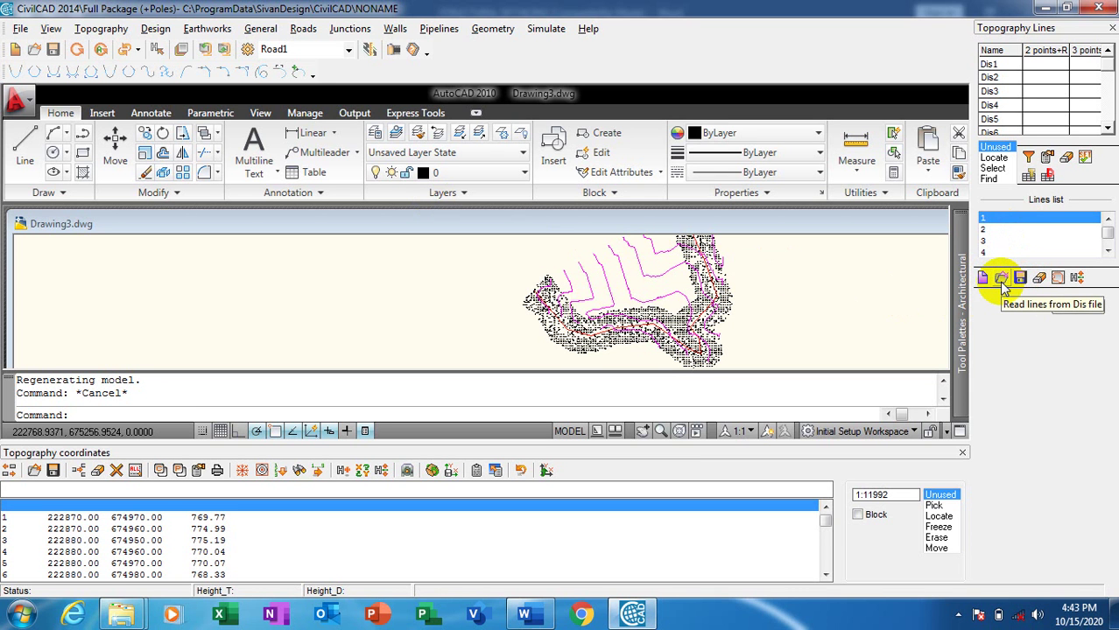
click(1001, 278)
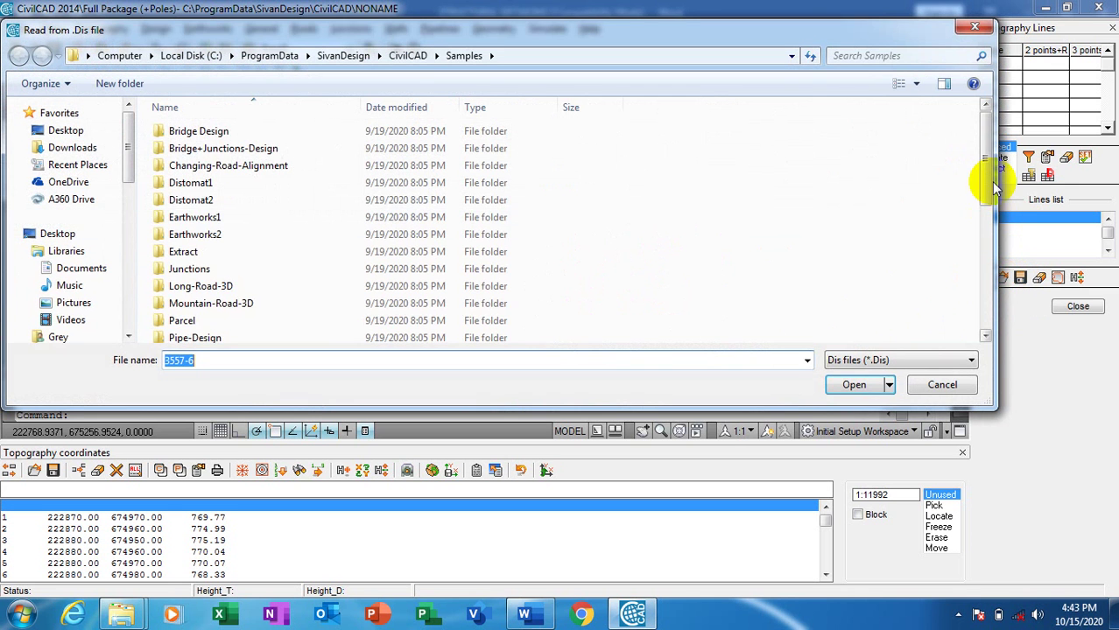
drag(989, 156, 980, 304)
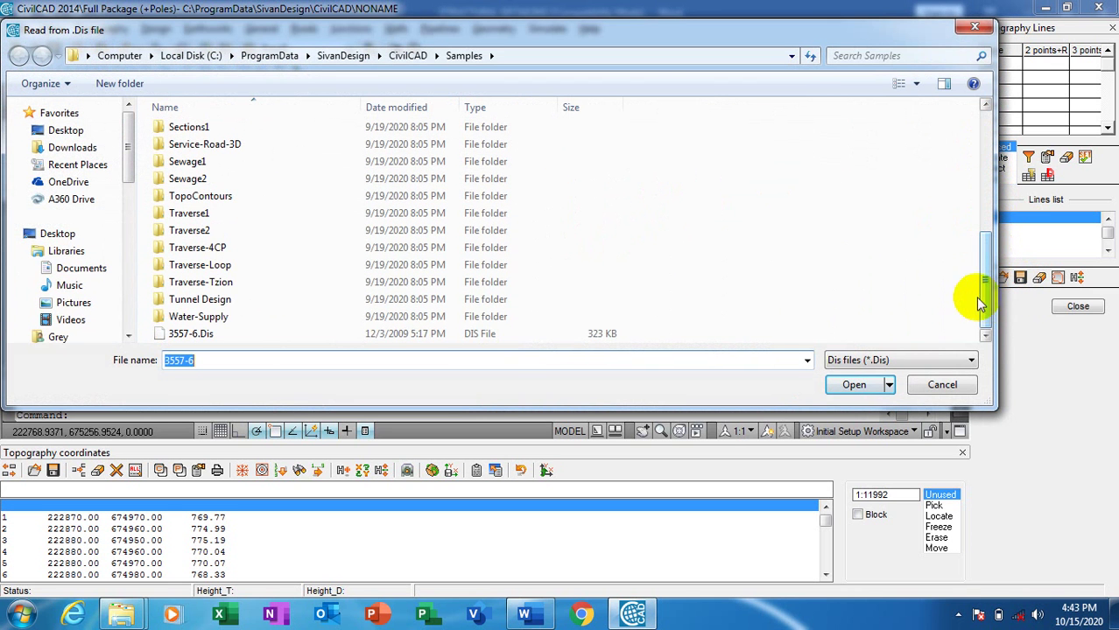
click(530, 336)
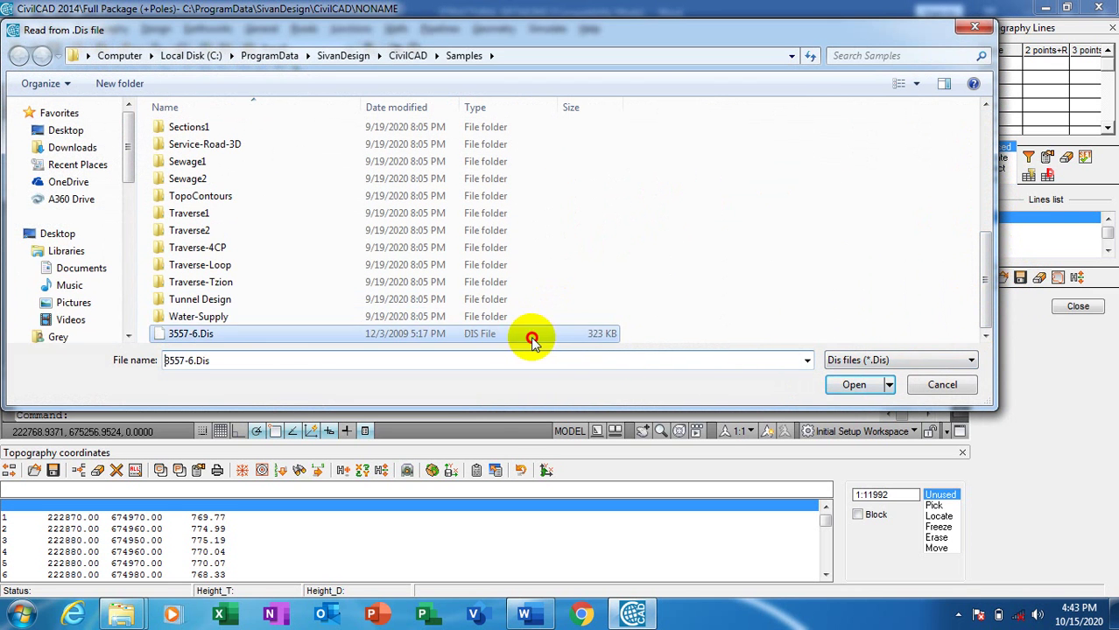
click(921, 359)
click(921, 361)
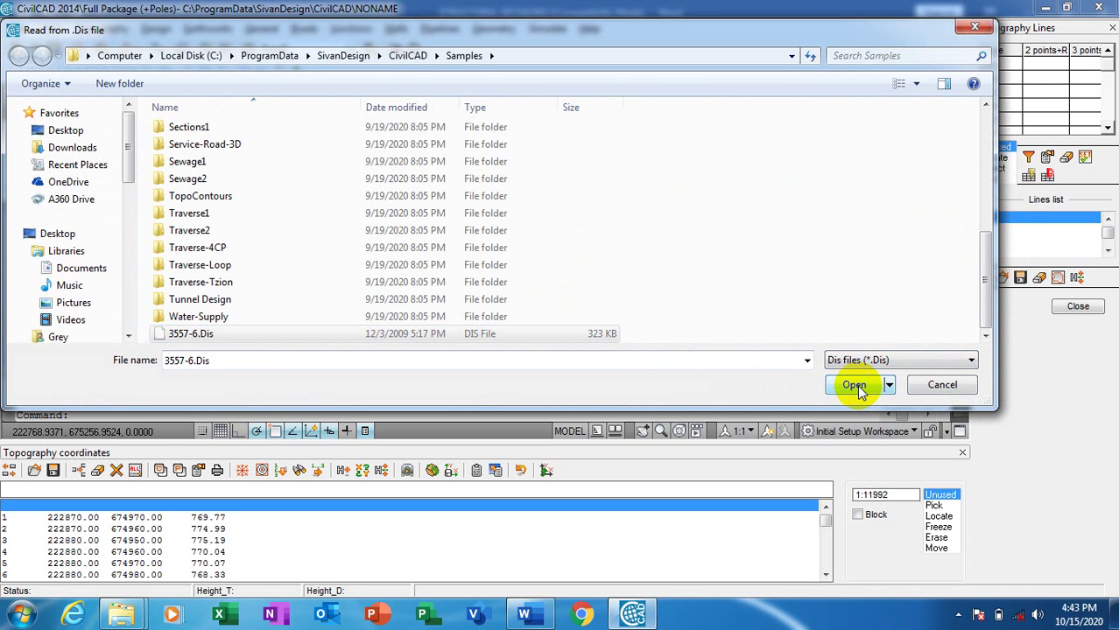
click(856, 384)
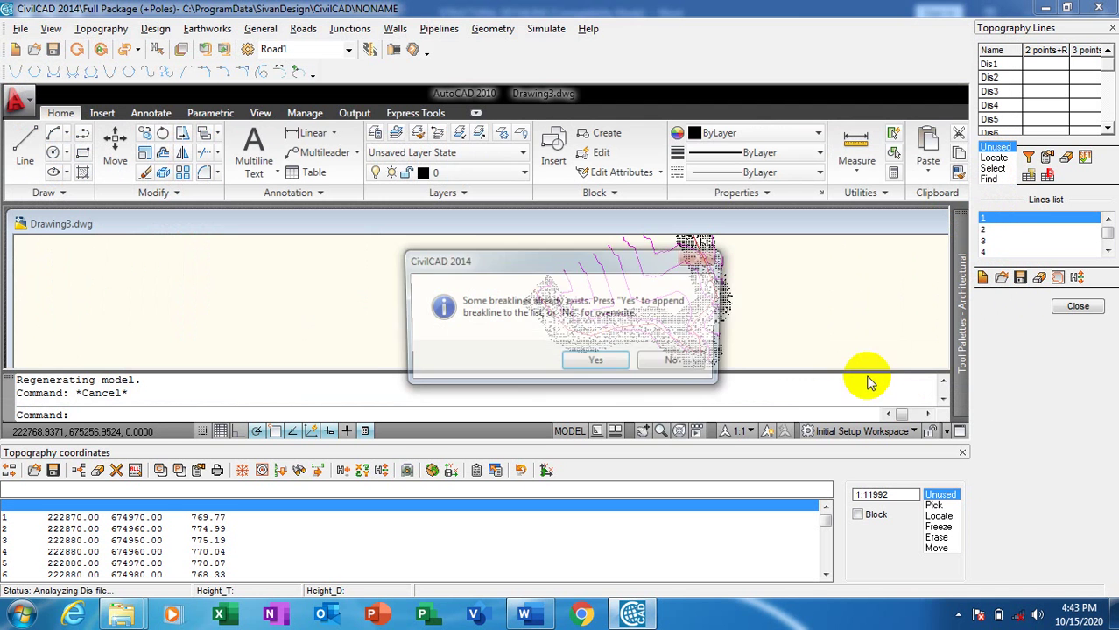
click(588, 359)
click(607, 362)
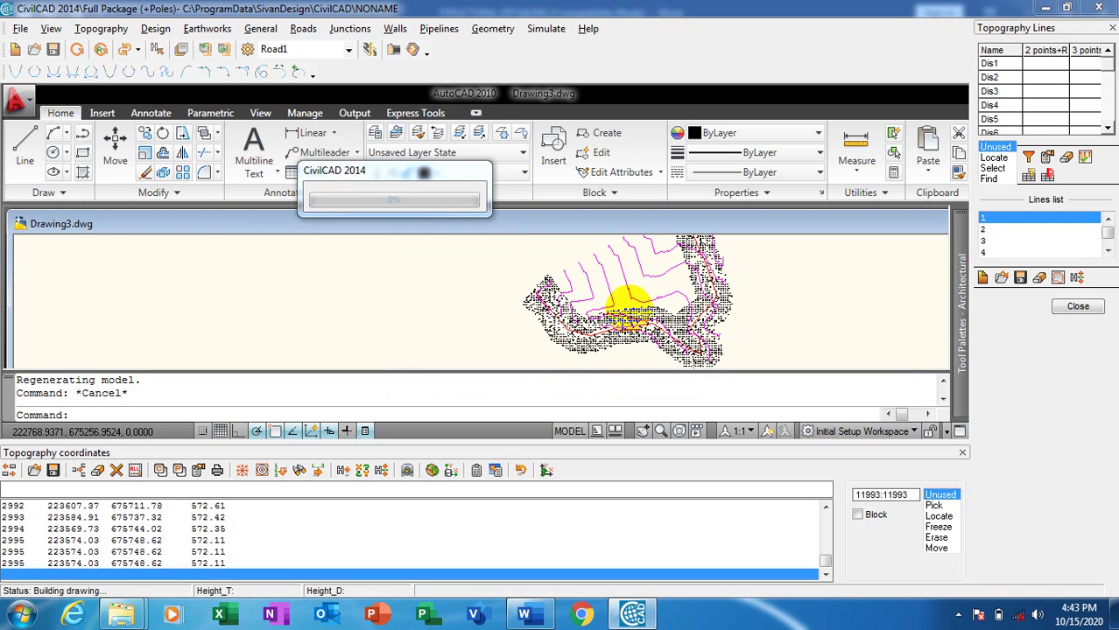
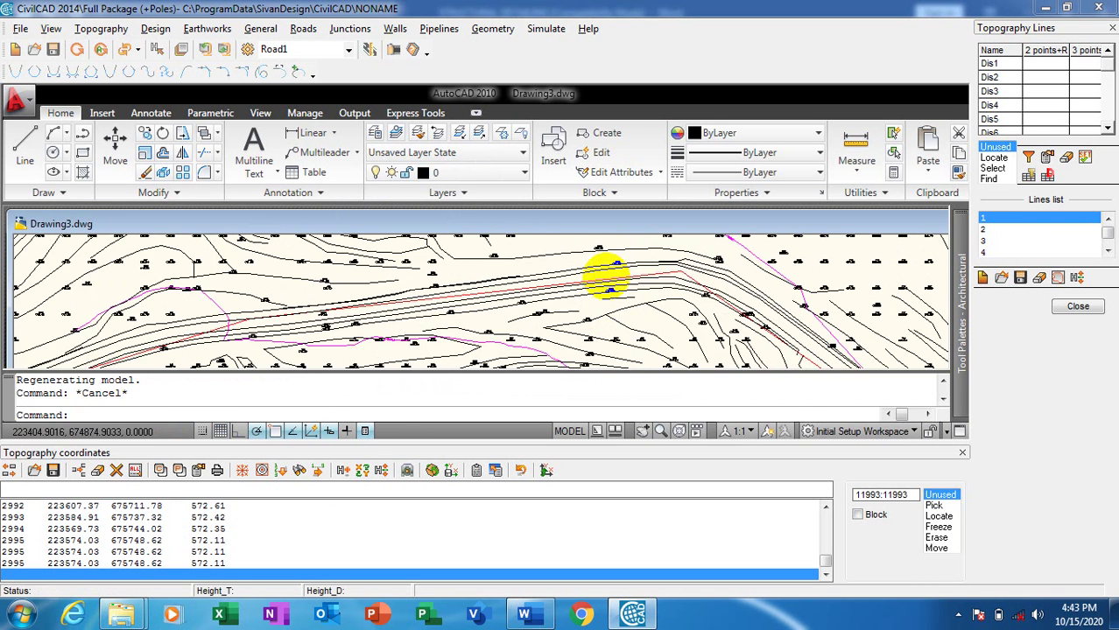
- Examine the imported breaklines together with the contours and survey points along the corridor
scroll(430, 257, down, 8)
scroll(793, 355, up, 5)
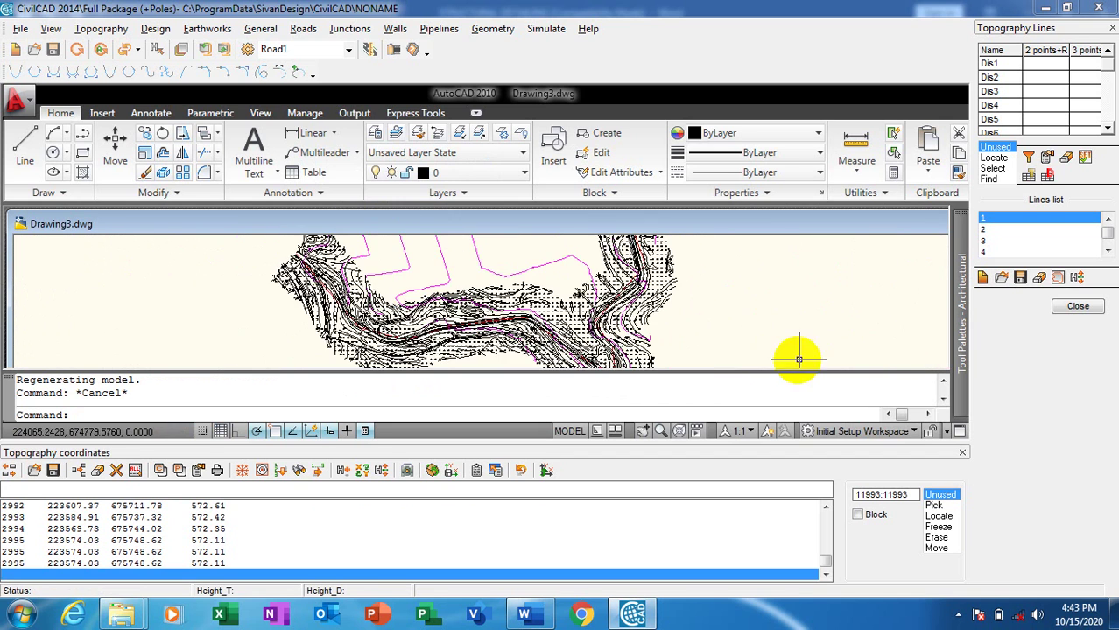
scroll(794, 344, down, 5)
click(768, 322)
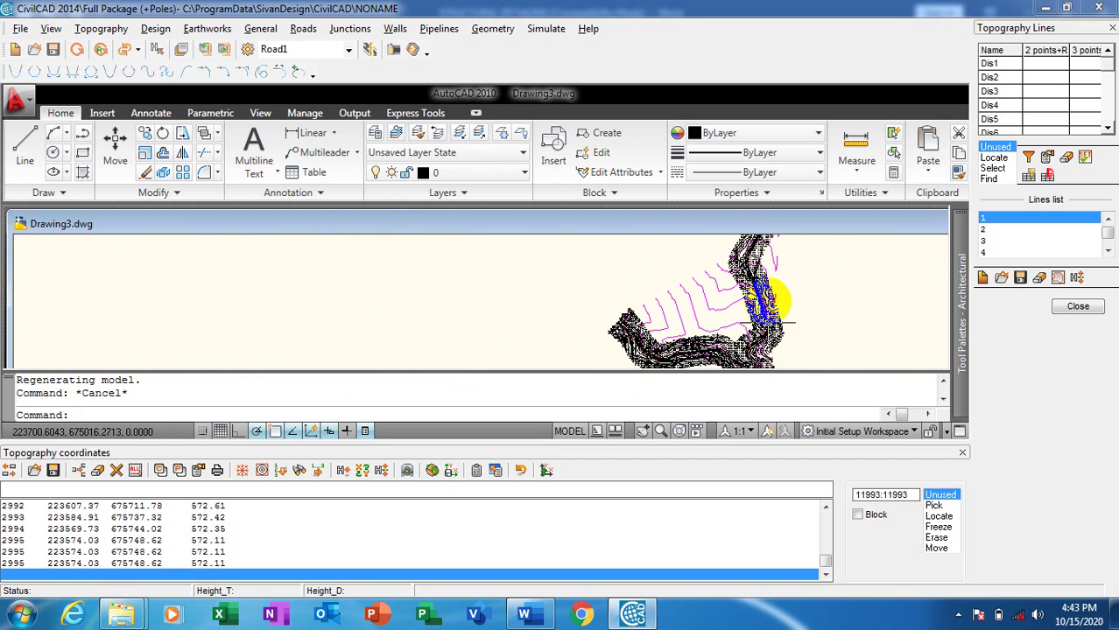
scroll(781, 291, up, 2)
scroll(755, 295, down, 2)
mouse_move(755, 295)
middle_down()
mouse_move(670, 257)
mouse_move(671, 285)
middle_up()
scroll(671, 285, up, 2)
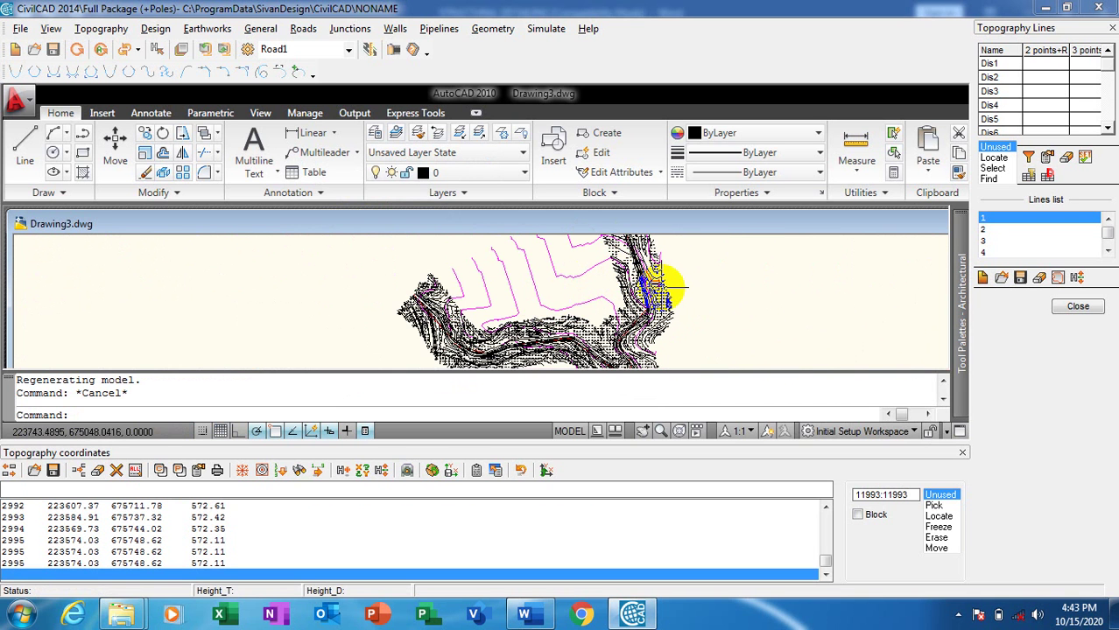
mouse_move(673, 287)
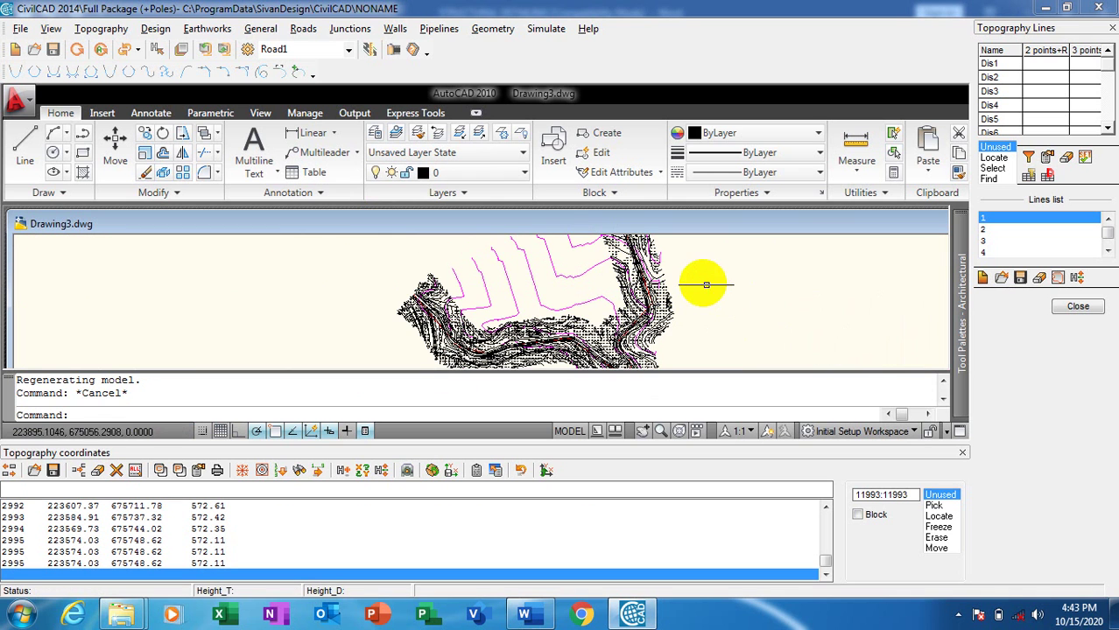
scroll(692, 286, up, 2)
scroll(689, 287, down, 2)
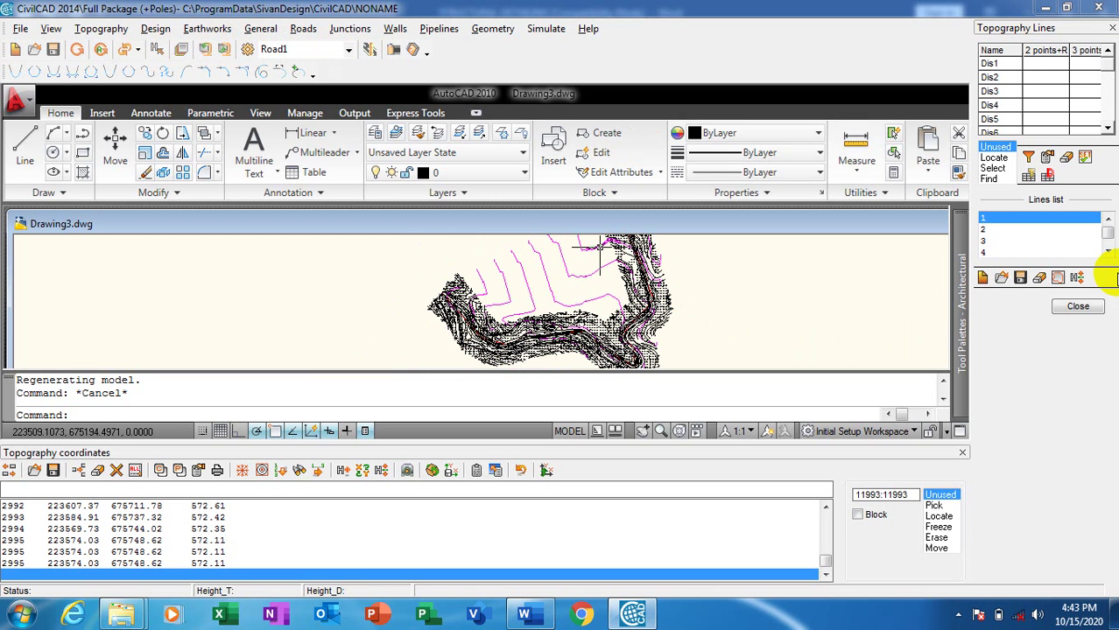
- Close the topography lines list and confirm Road1 as the road name in the roads list
click(1073, 307)
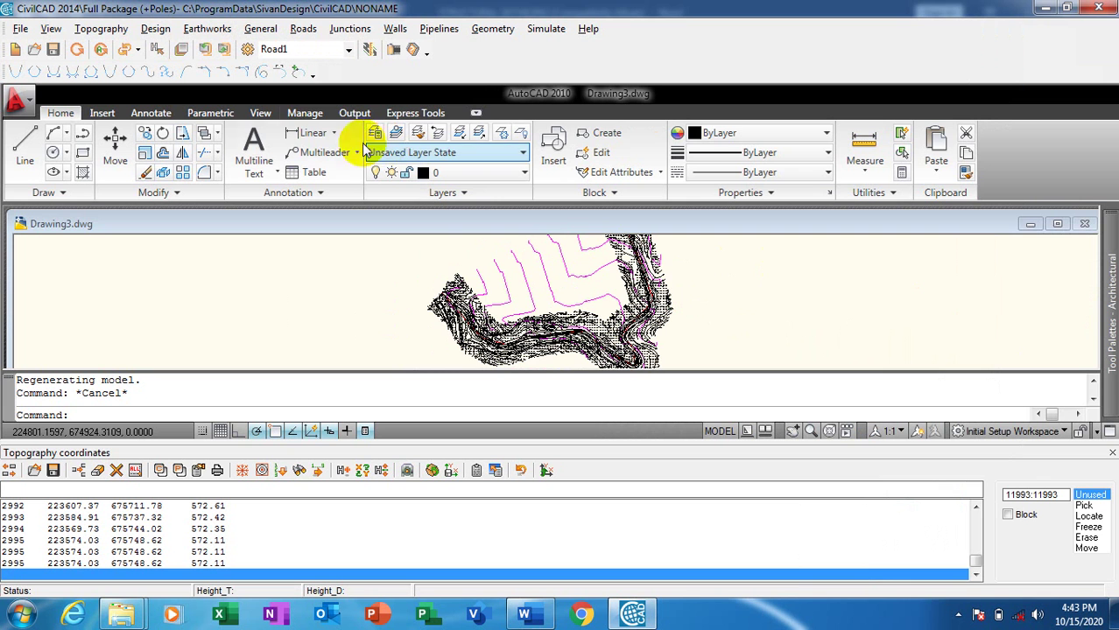
scroll(674, 283, down, 2)
scroll(694, 245, up, 3)
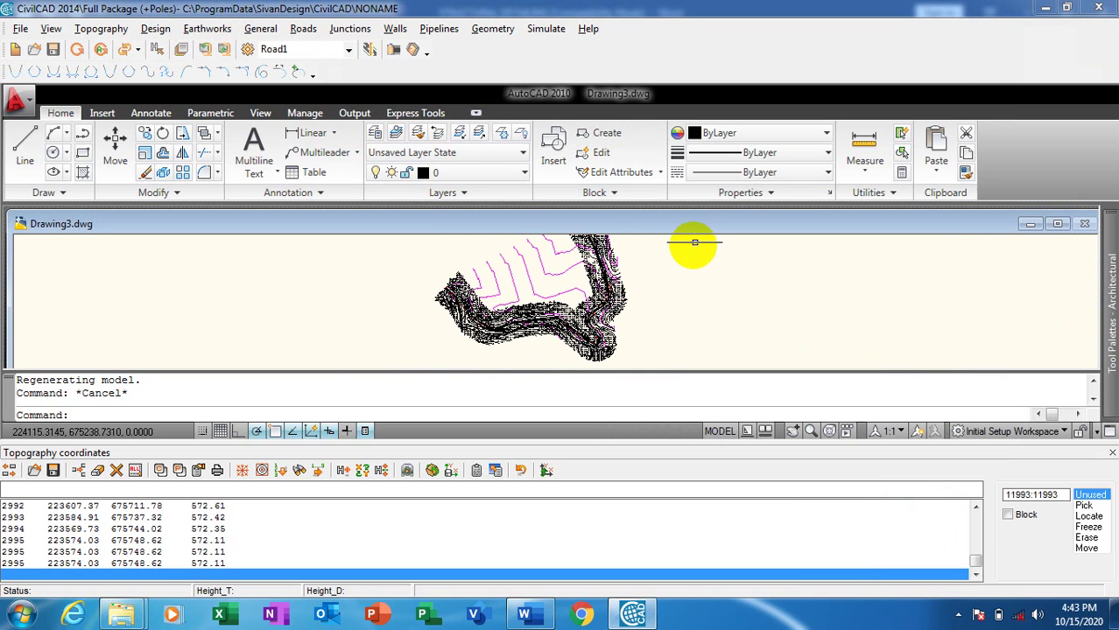
click(261, 29)
mouse_move(296, 35)
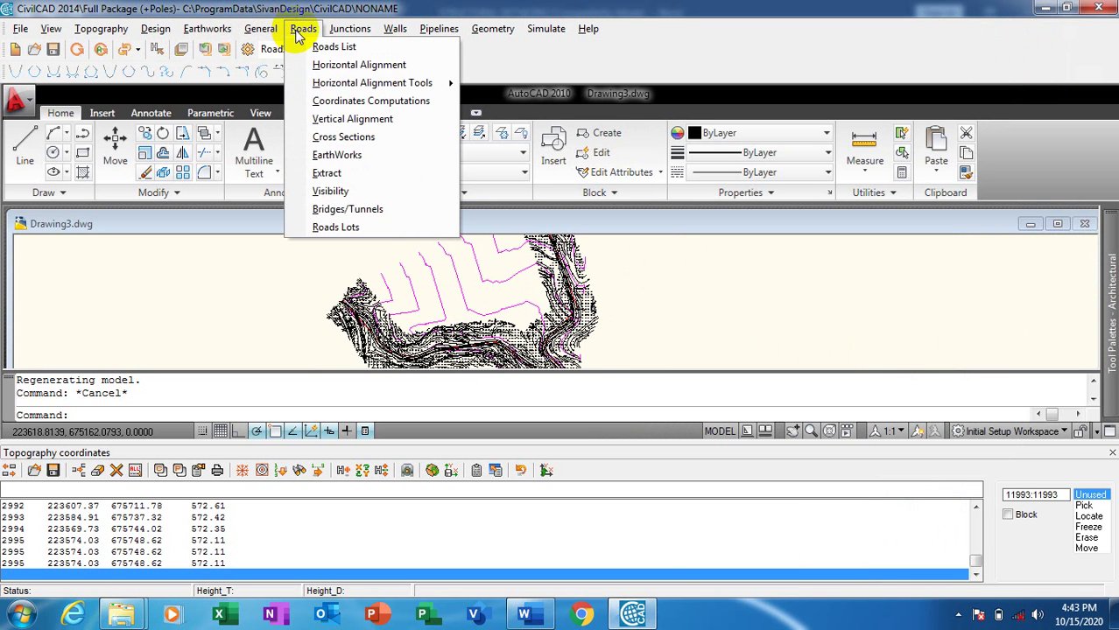
click(343, 55)
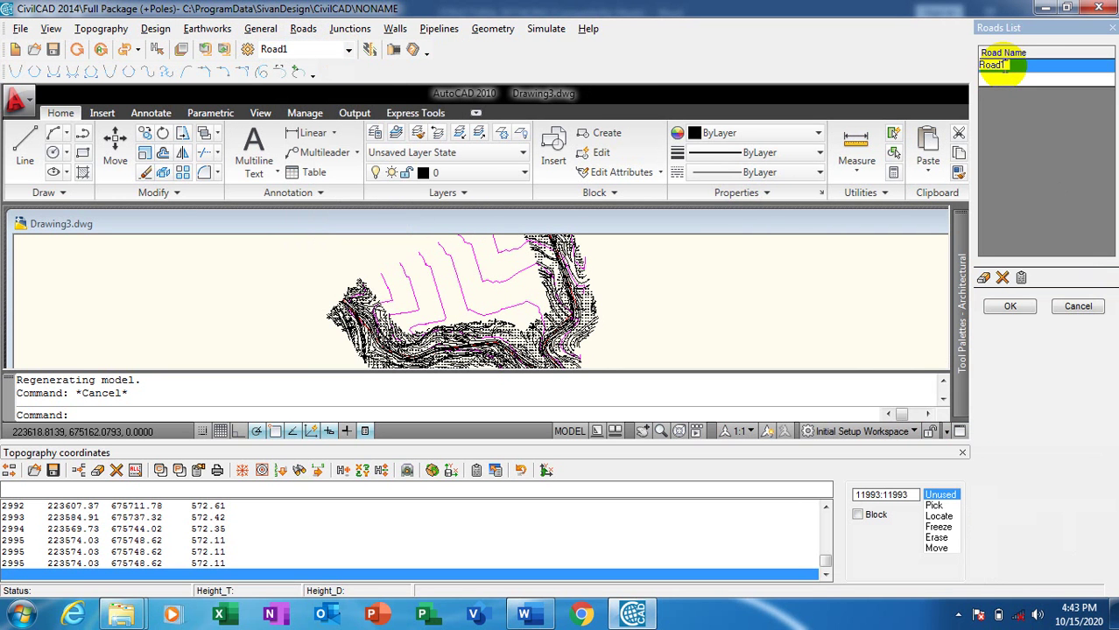
click(969, 68)
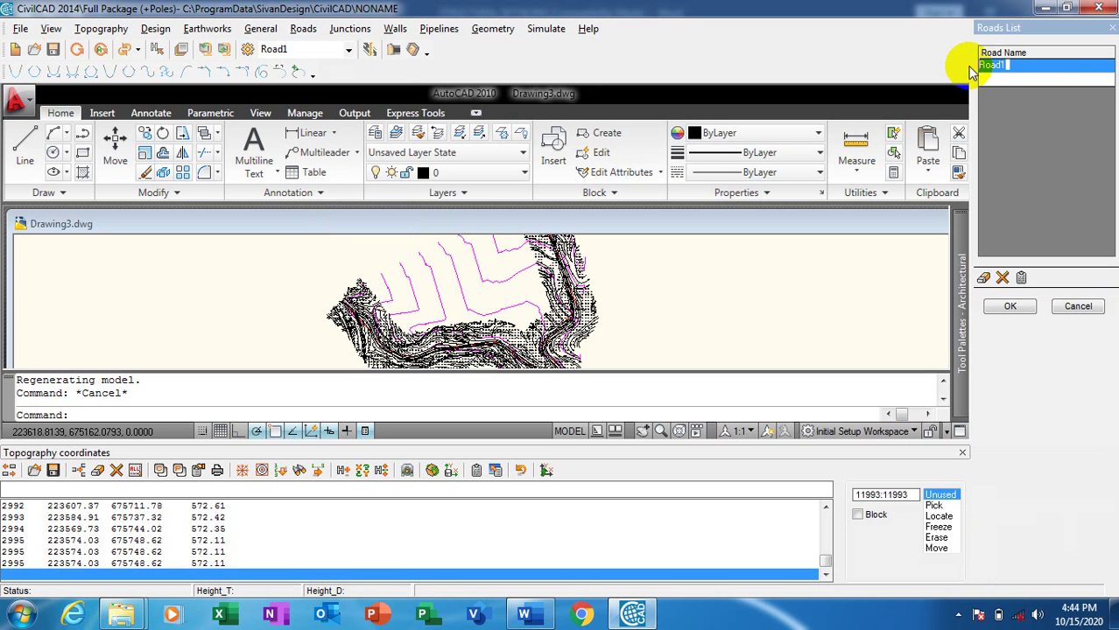
click(1028, 68)
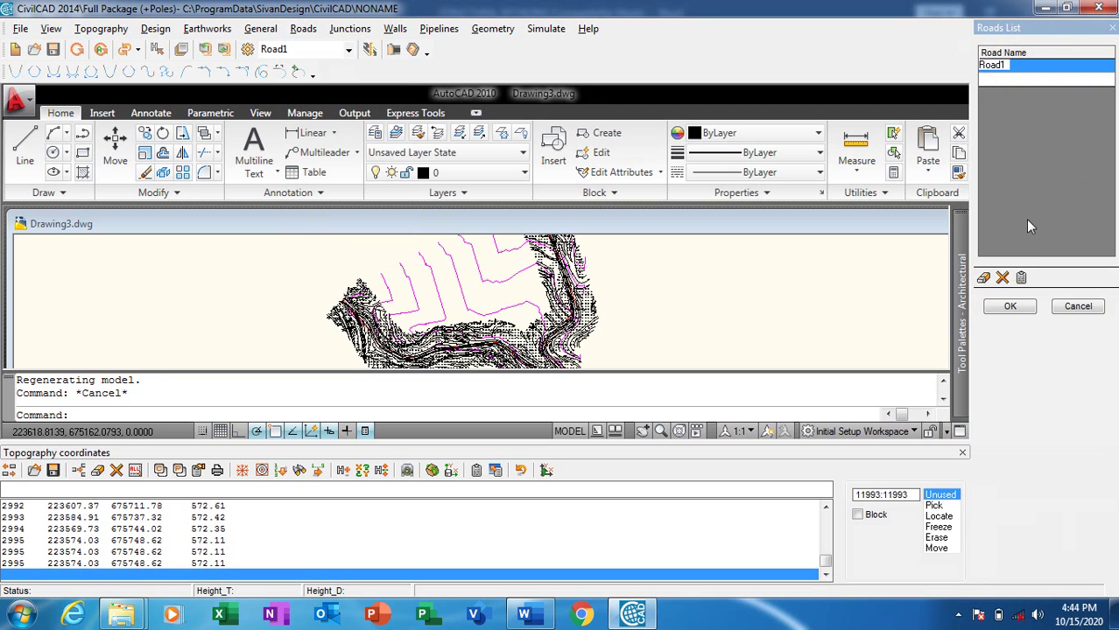
click(1015, 315)
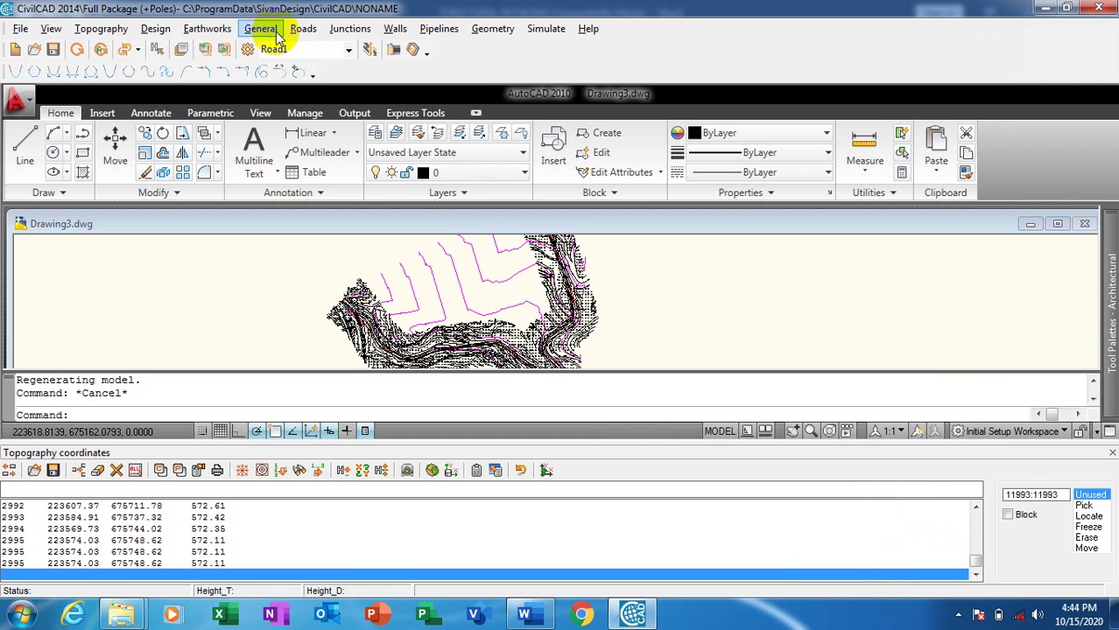
- Set radius 80 and Tr.C.In 15 for 2IP0 in Road1's horizontal alignment and apply it with layout, contours and distances
click(303, 29)
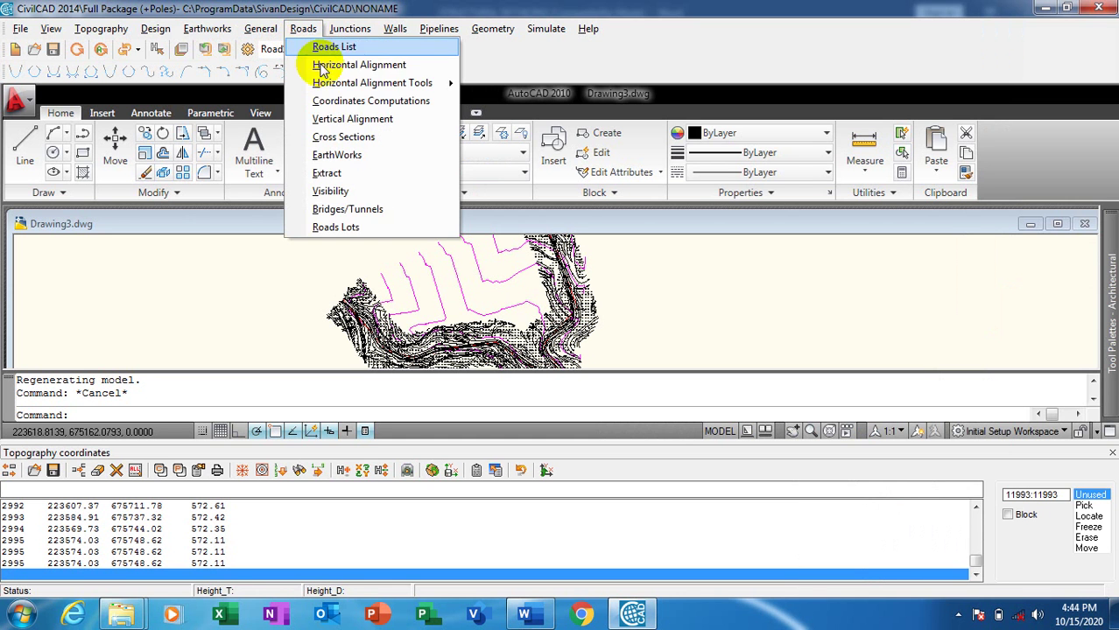
click(360, 66)
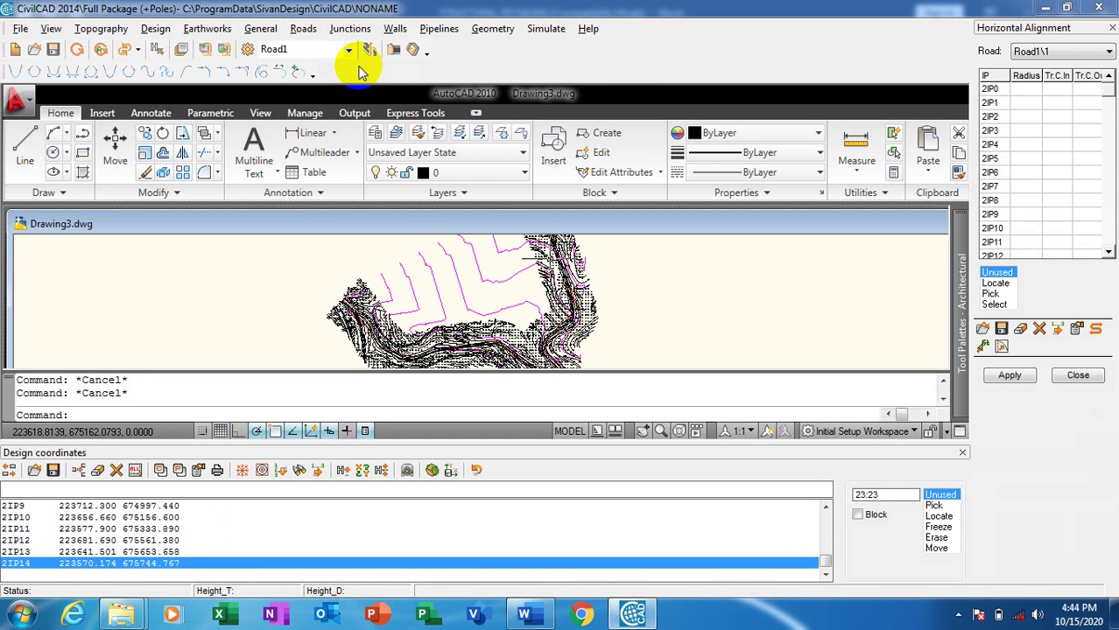
click(1029, 89)
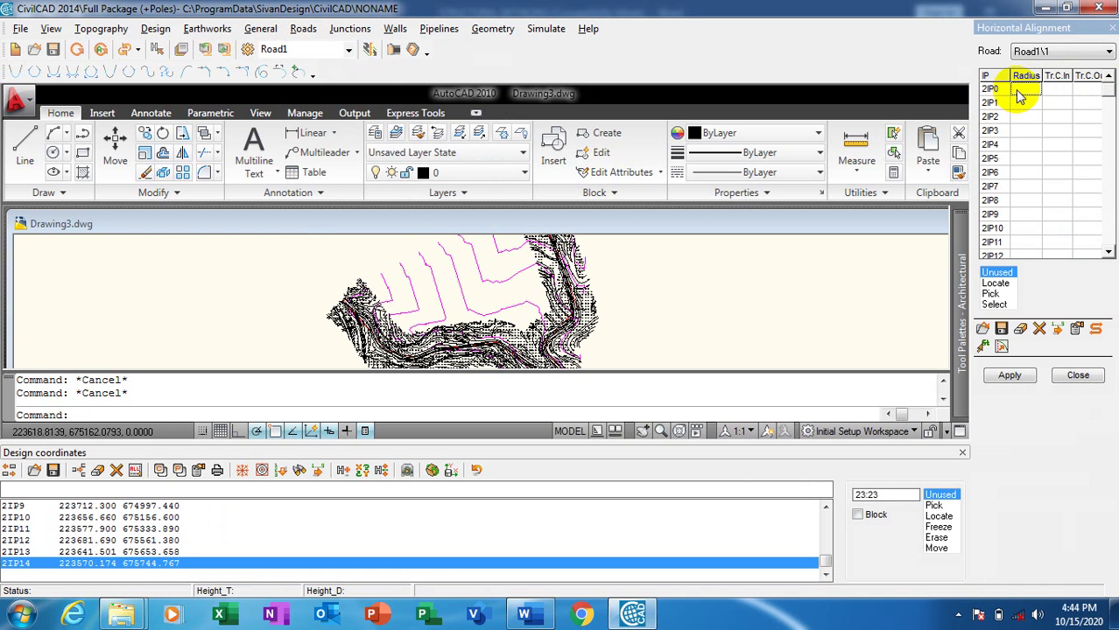
click(1048, 91)
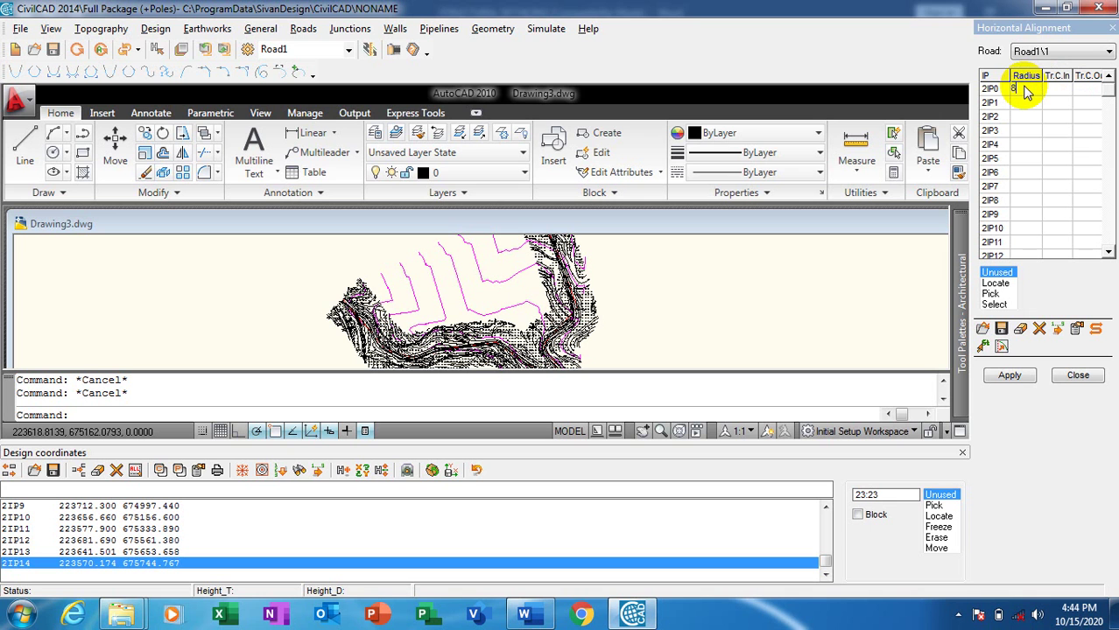
click(1056, 91)
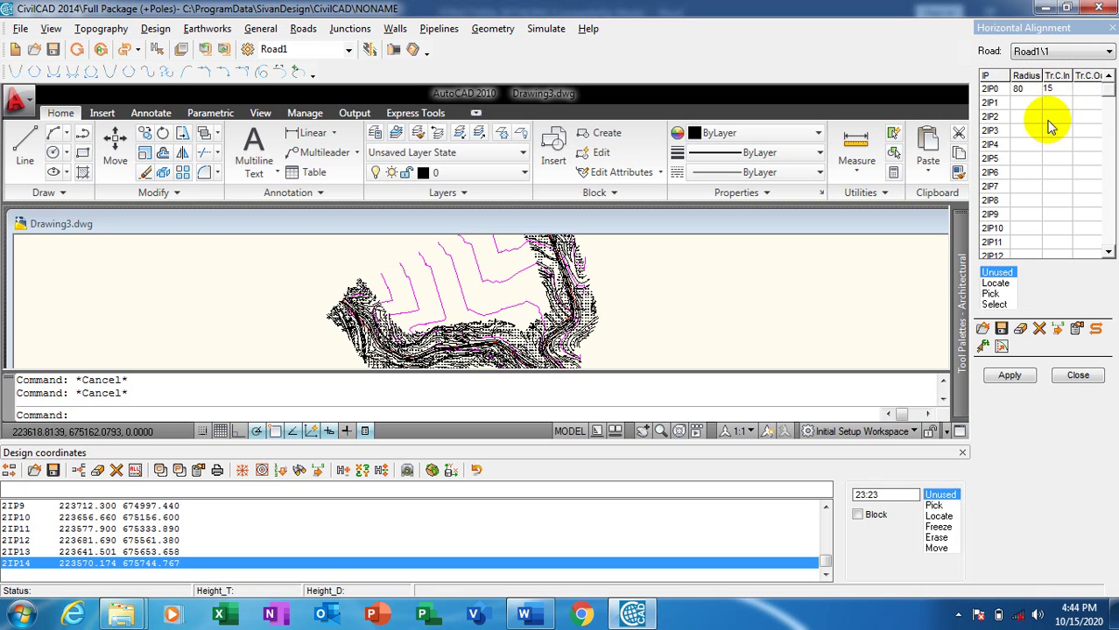
click(1029, 299)
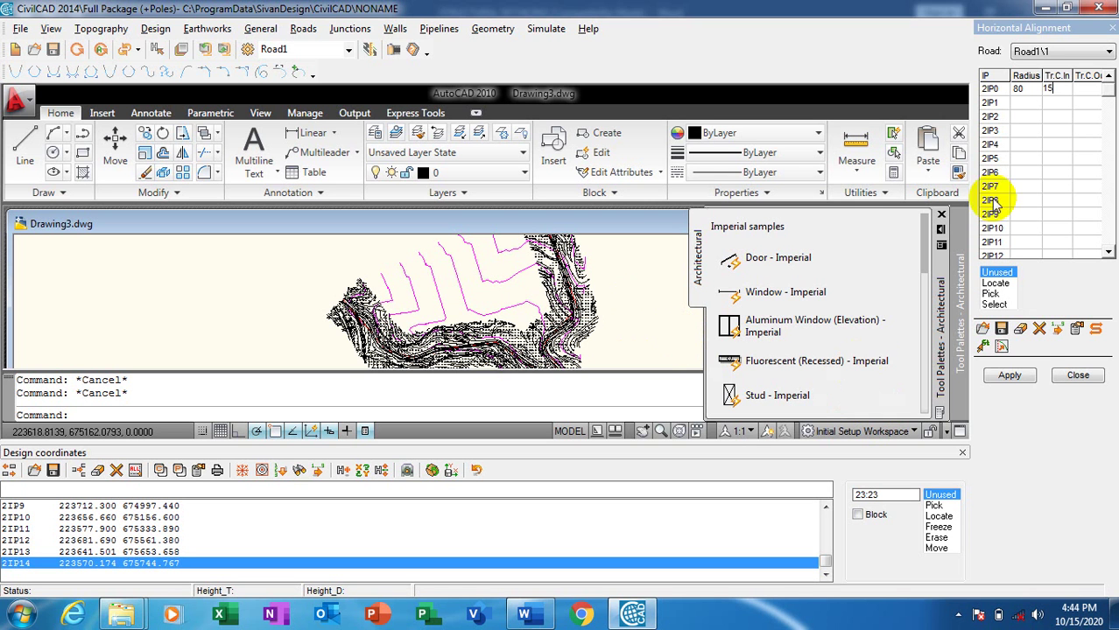
click(1009, 376)
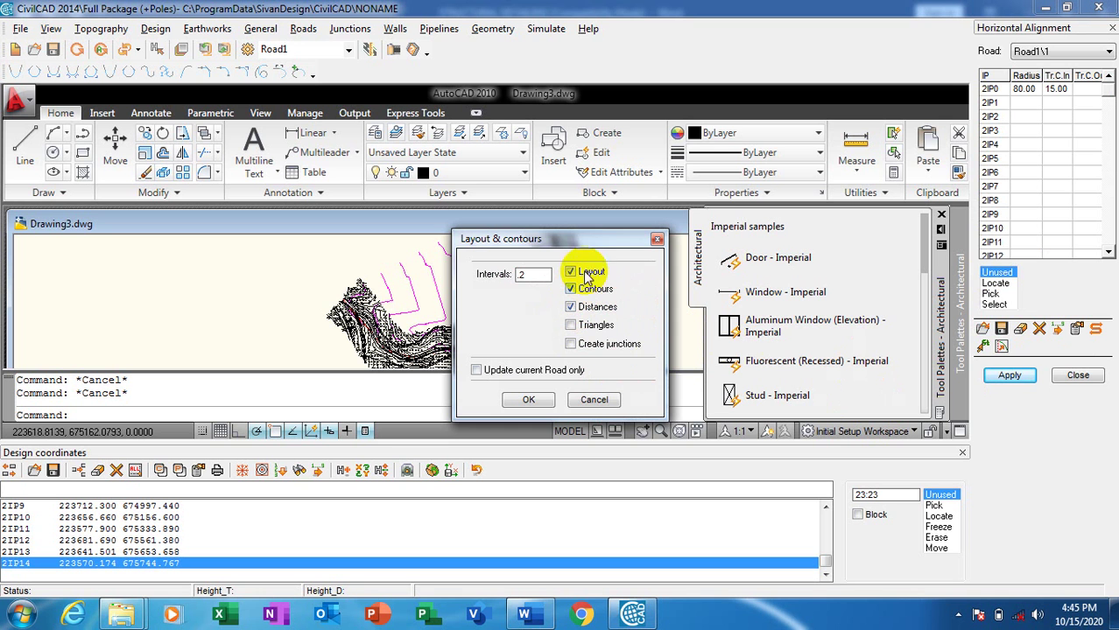
click(530, 398)
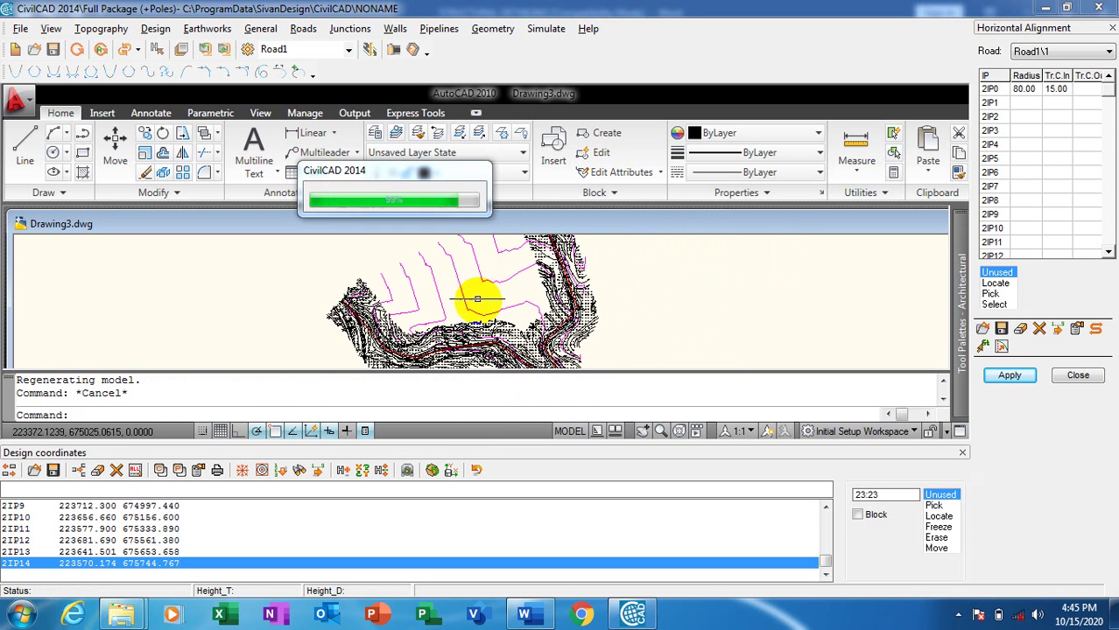
- Examine the generated road layout along the corridor, including the centreline, section numbers, station distances and surrounding contours
scroll(516, 320, up, 5)
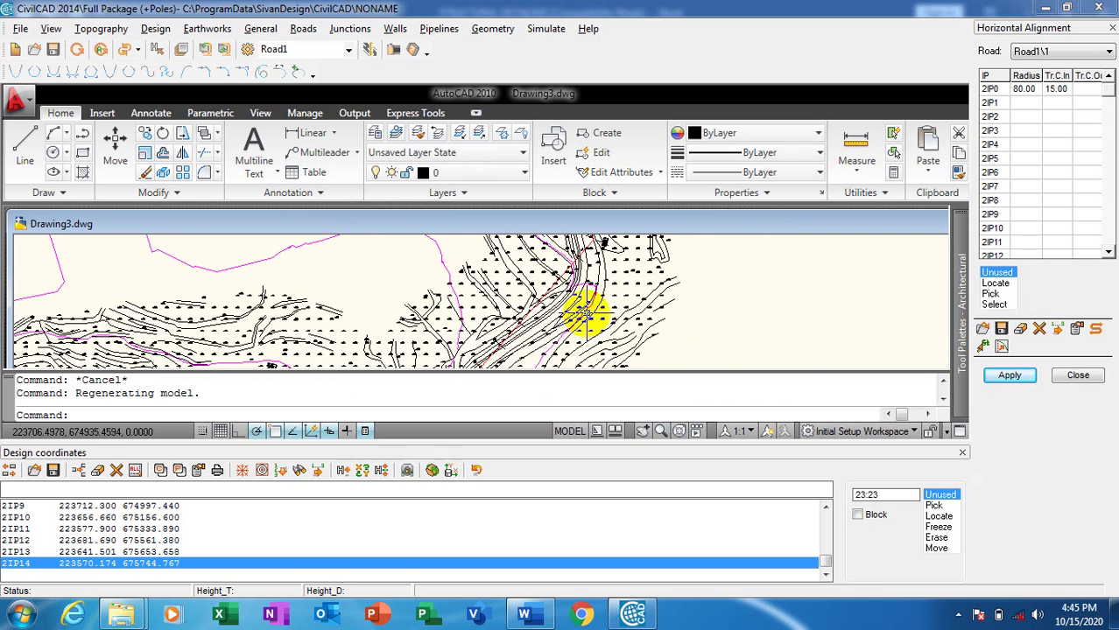
scroll(537, 317, up, 2)
scroll(661, 243, down, 6)
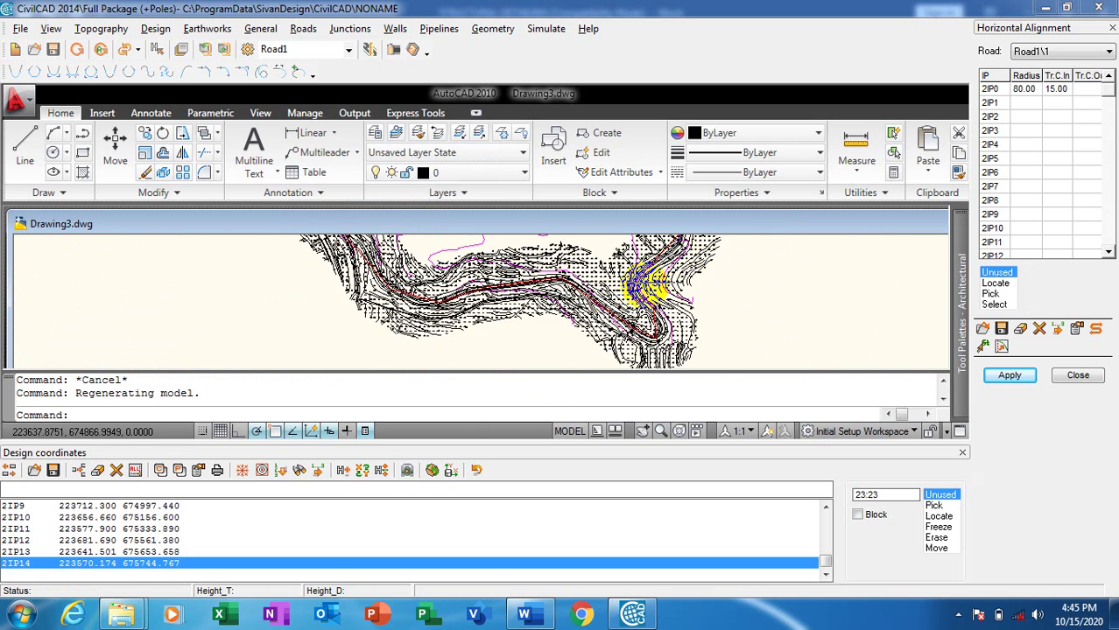
scroll(471, 269, up, 8)
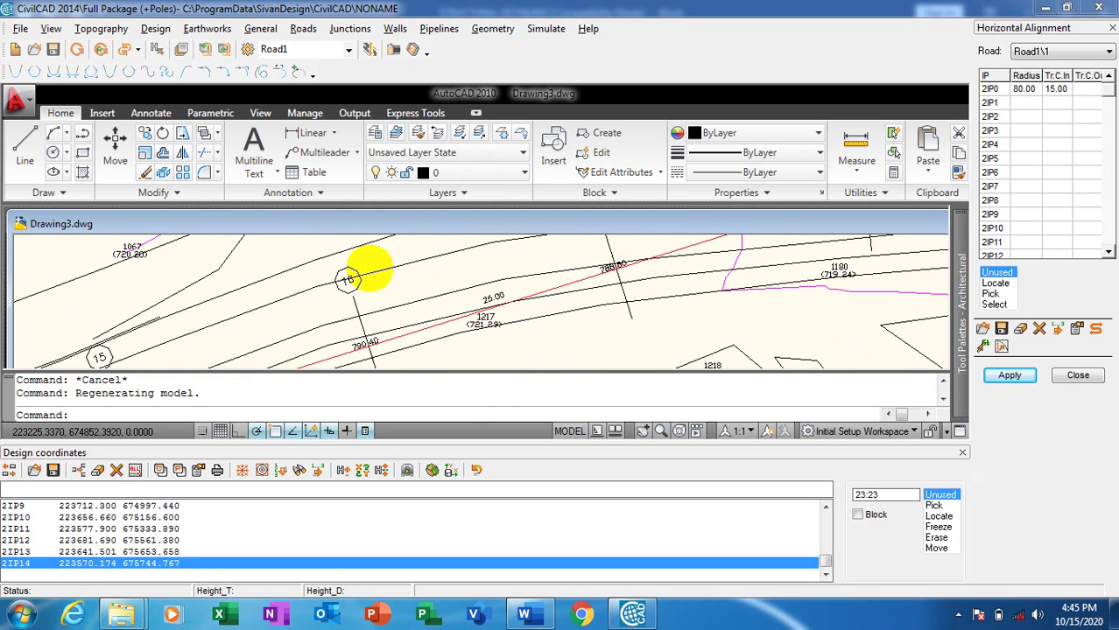
scroll(365, 304, down, 2)
scroll(582, 277, up, 2)
scroll(561, 289, down, 1)
scroll(561, 289, down, 2)
scroll(351, 324, up, 3)
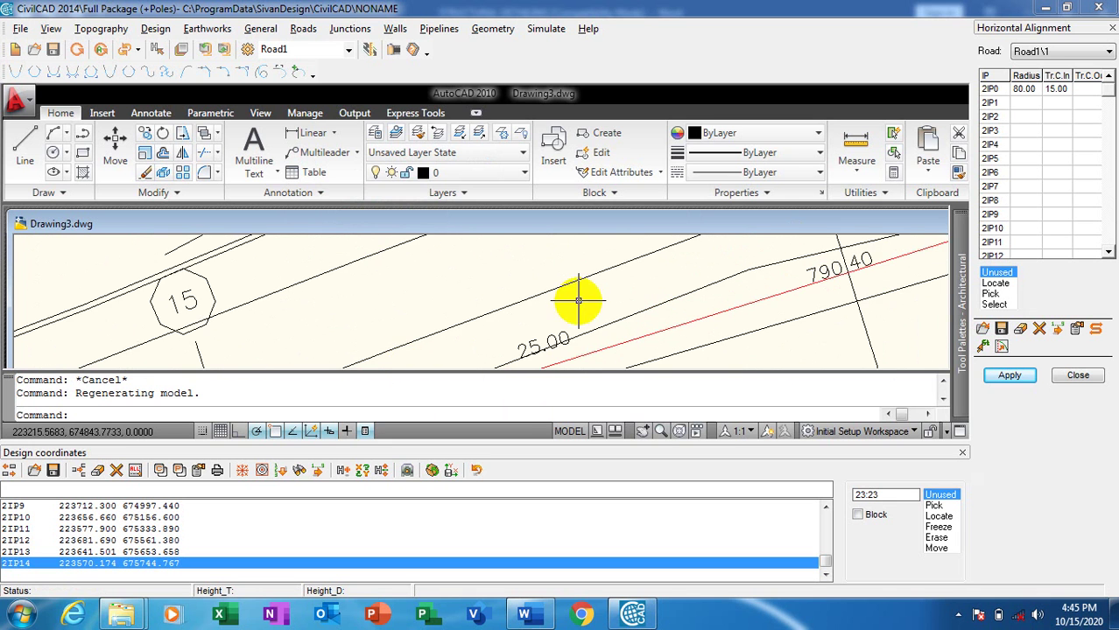
scroll(579, 298, down, 1)
scroll(465, 320, down, 2)
scroll(545, 319, up, 3)
scroll(412, 312, down, 3)
scroll(639, 293, down, 2)
scroll(639, 293, down, 1)
scroll(179, 275, up, 3)
scroll(599, 232, up, 2)
scroll(507, 299, down, 3)
scroll(510, 275, up, 2)
scroll(419, 289, up, 2)
scroll(545, 290, down, 4)
scroll(557, 271, down, 2)
scroll(525, 245, up, 3)
scroll(559, 252, down, 1)
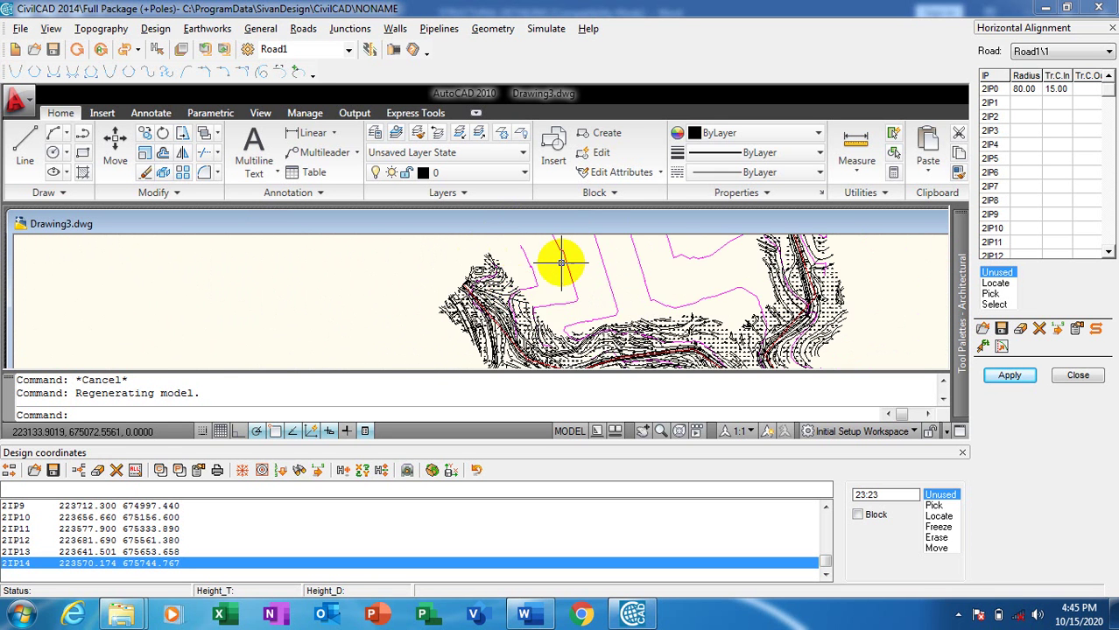
scroll(560, 261, up, 2)
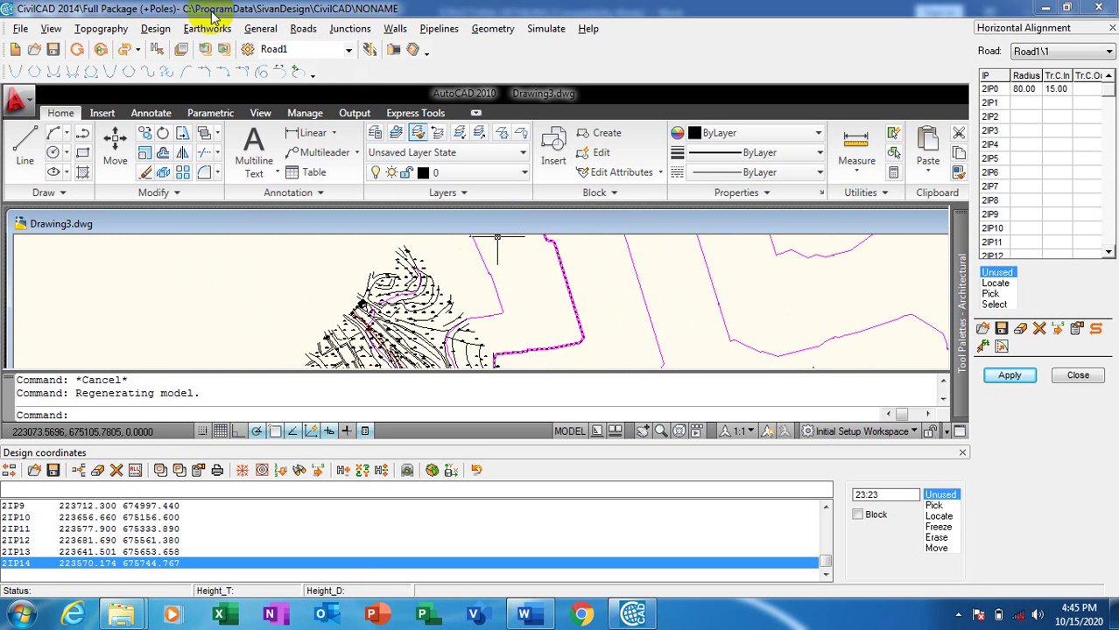
- Open Road1's vertical alignment and inspect the design centerline polyline on the profile grid
click(306, 32)
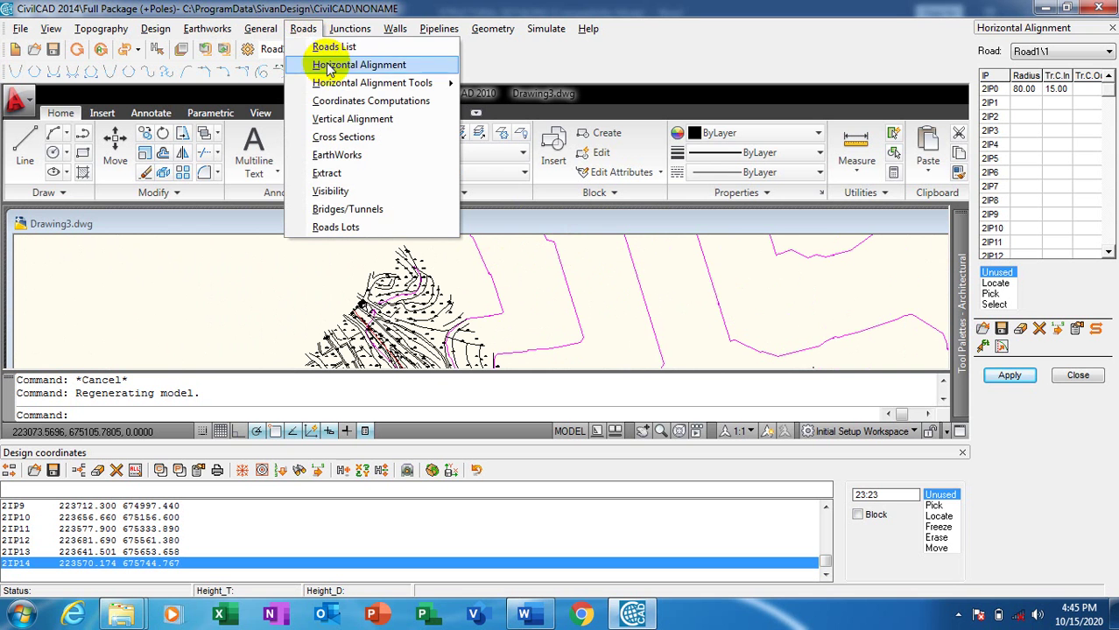
click(405, 123)
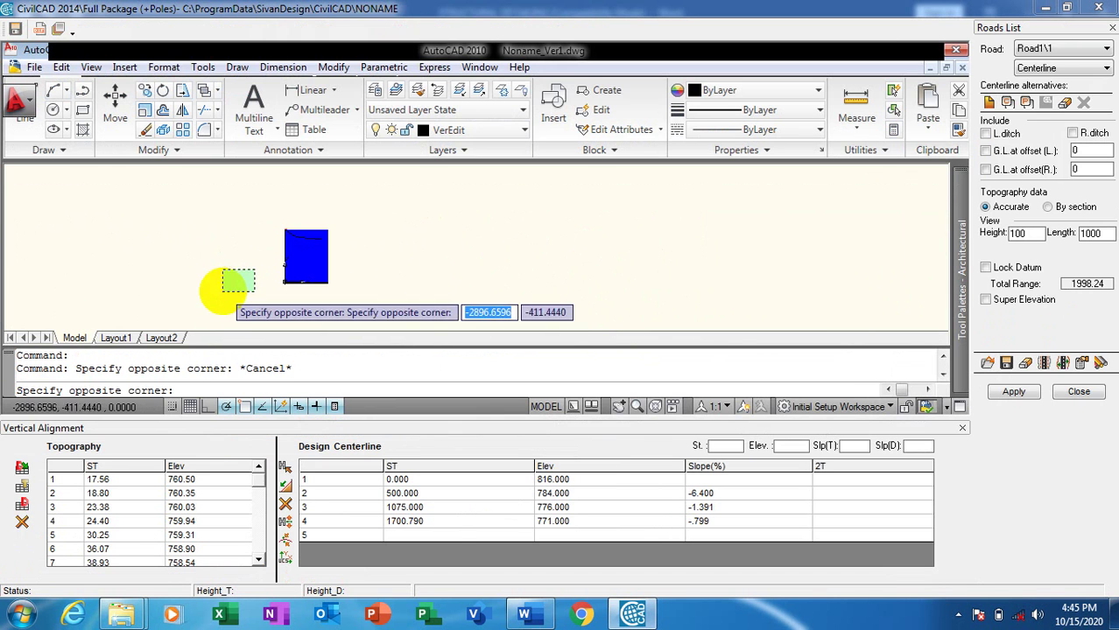
scroll(277, 246, up, 3)
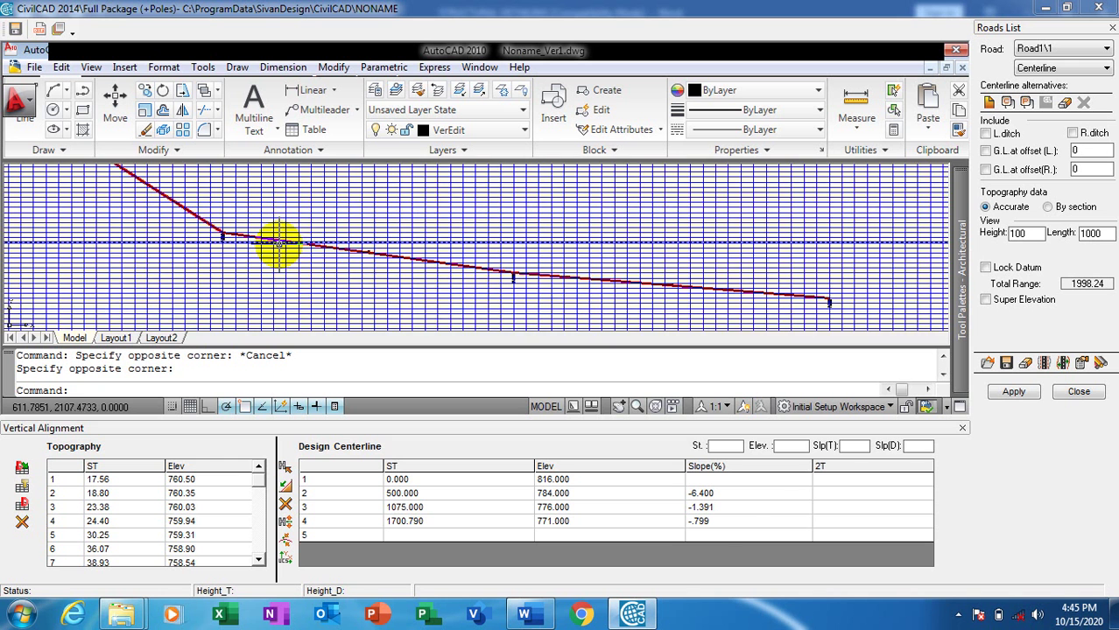
scroll(333, 268, up, 2)
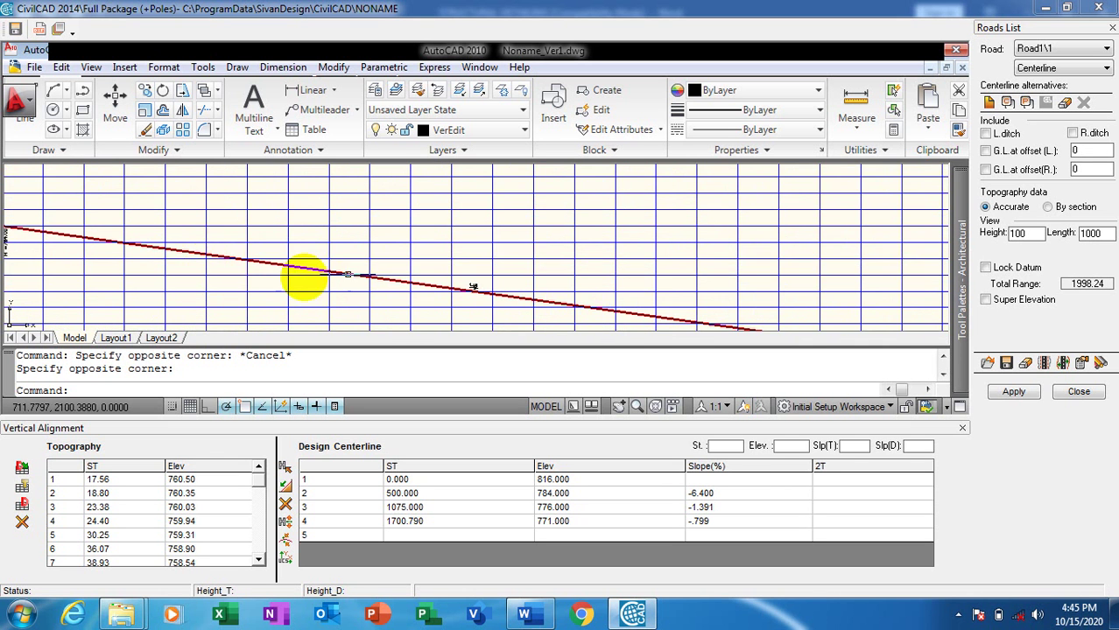
scroll(298, 272, down, 2)
scroll(346, 263, up, 2)
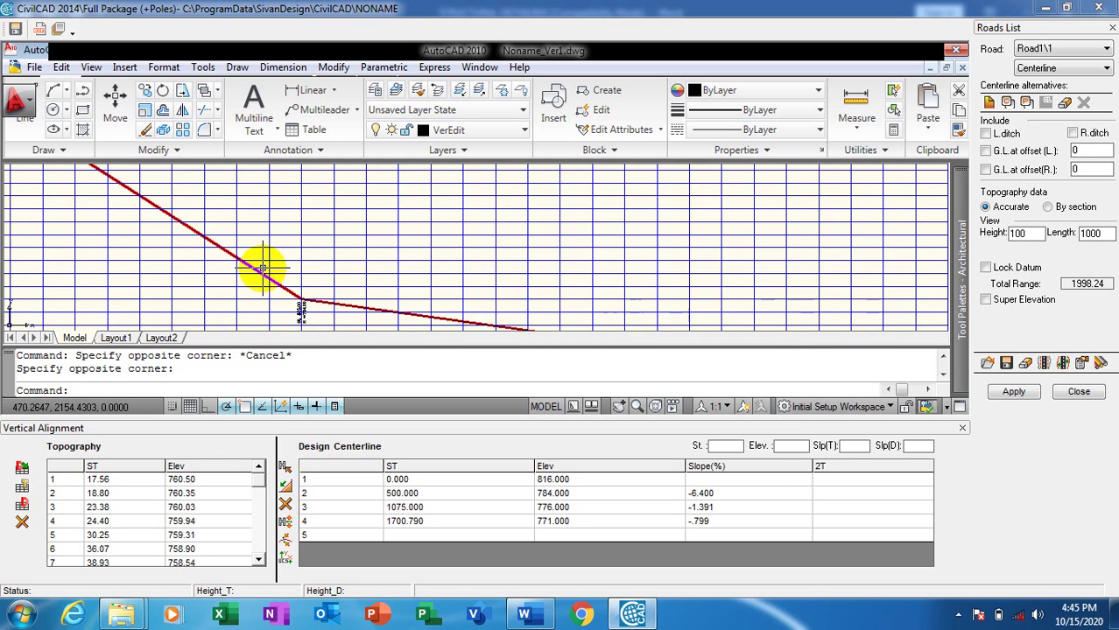
scroll(229, 276, up, 3)
click(235, 267)
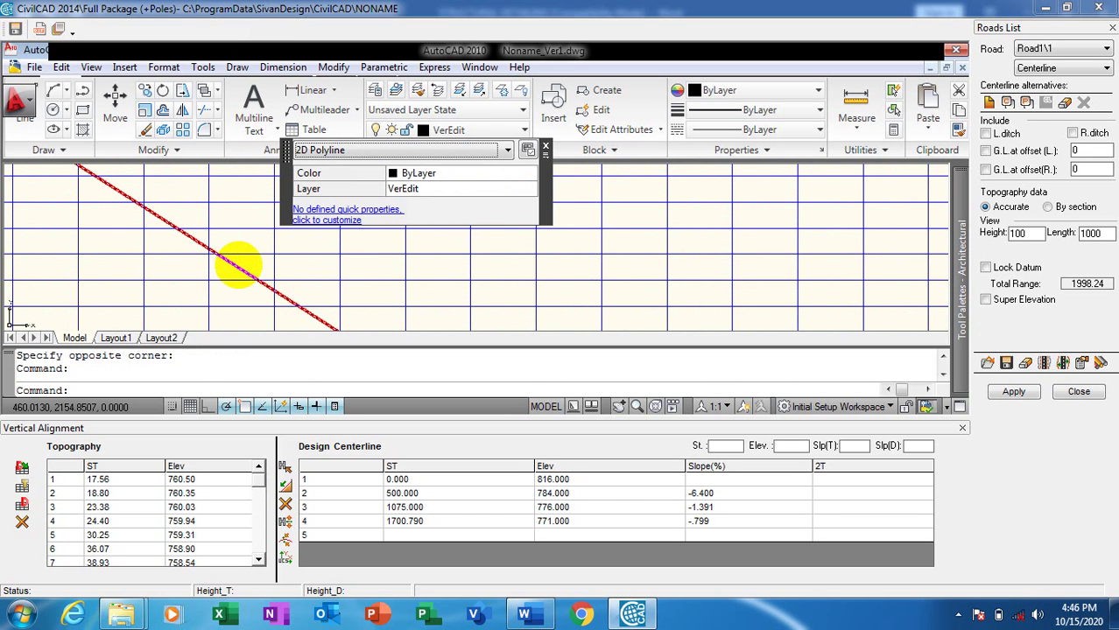
click(544, 151)
scroll(554, 274, down, 5)
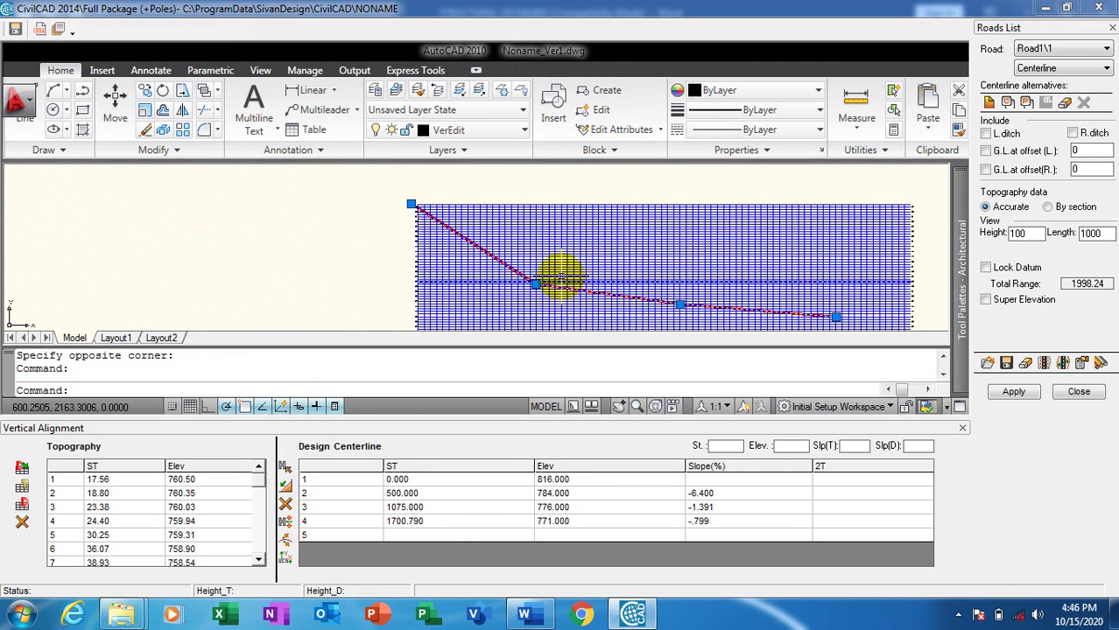
key(Escape)
- Examine the existing ground line along the profile grid, from its starting station through the descending stretch
scroll(561, 315, up, 3)
scroll(495, 236, up, 3)
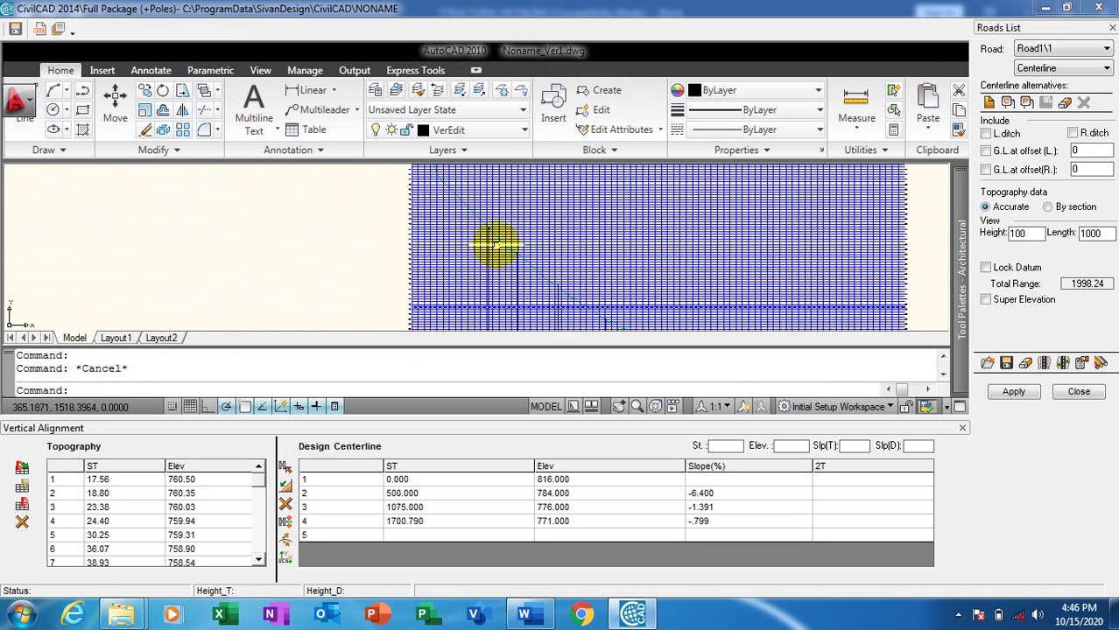
scroll(495, 234, up, 6)
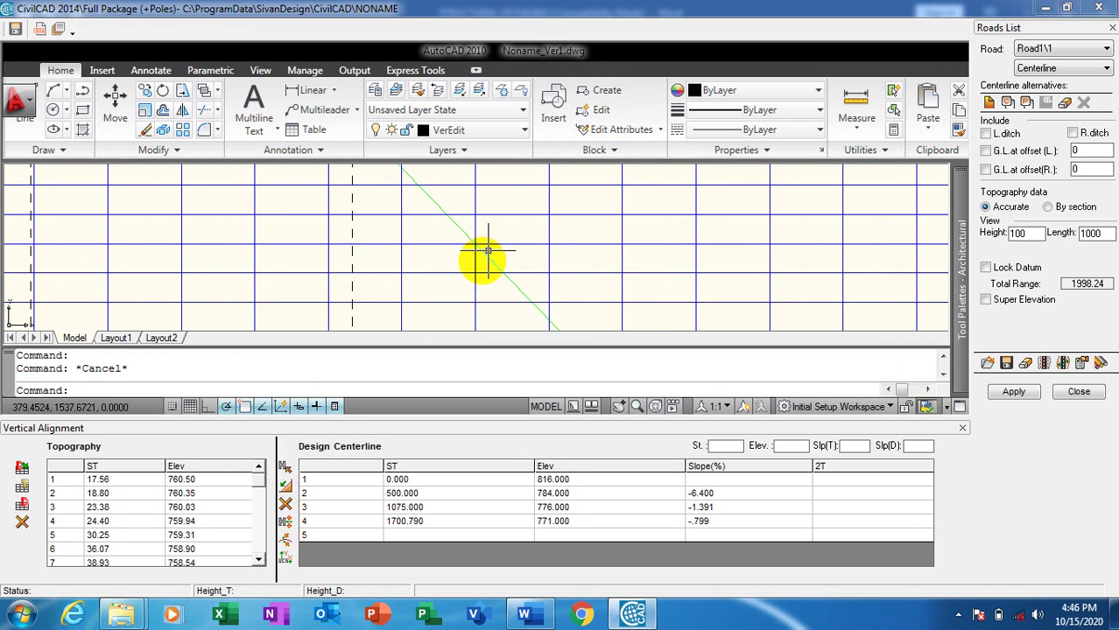
scroll(490, 258, down, 2)
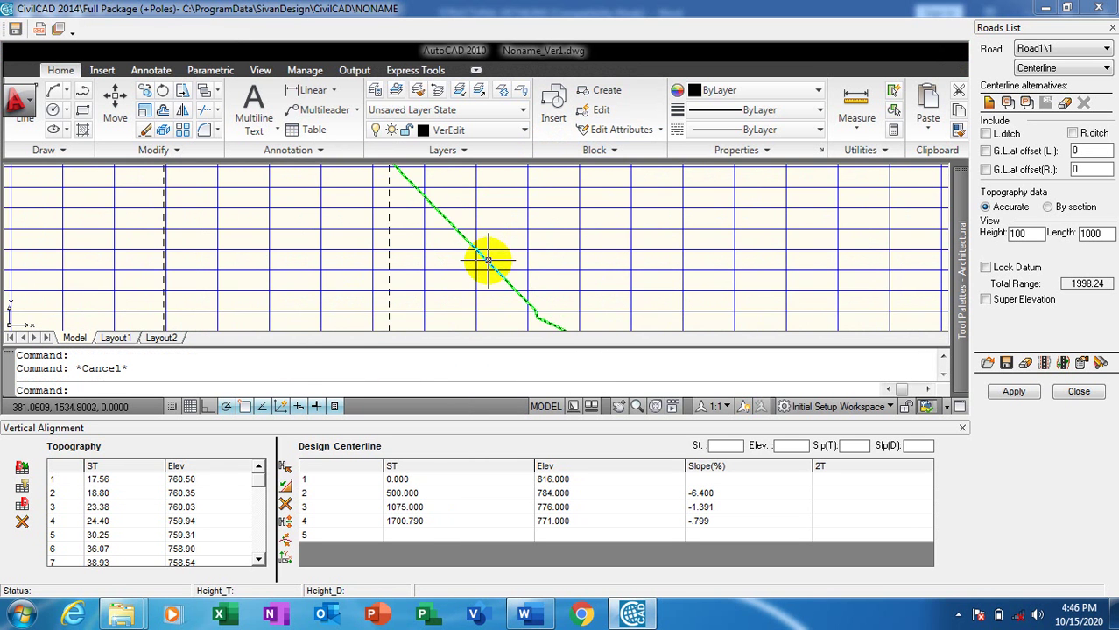
scroll(482, 300, down, 8)
scroll(430, 245, up, 2)
scroll(378, 300, down, 2)
scroll(378, 299, up, 3)
scroll(475, 295, down, 3)
scroll(446, 245, up, 5)
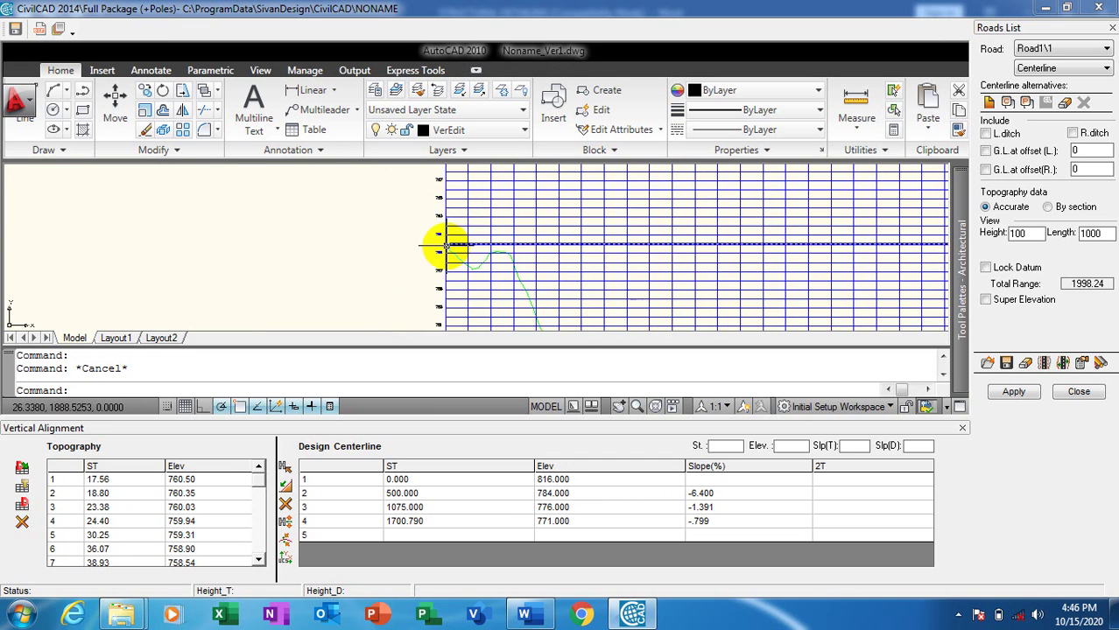
scroll(446, 245, up, 3)
scroll(574, 263, down, 6)
scroll(630, 263, up, 5)
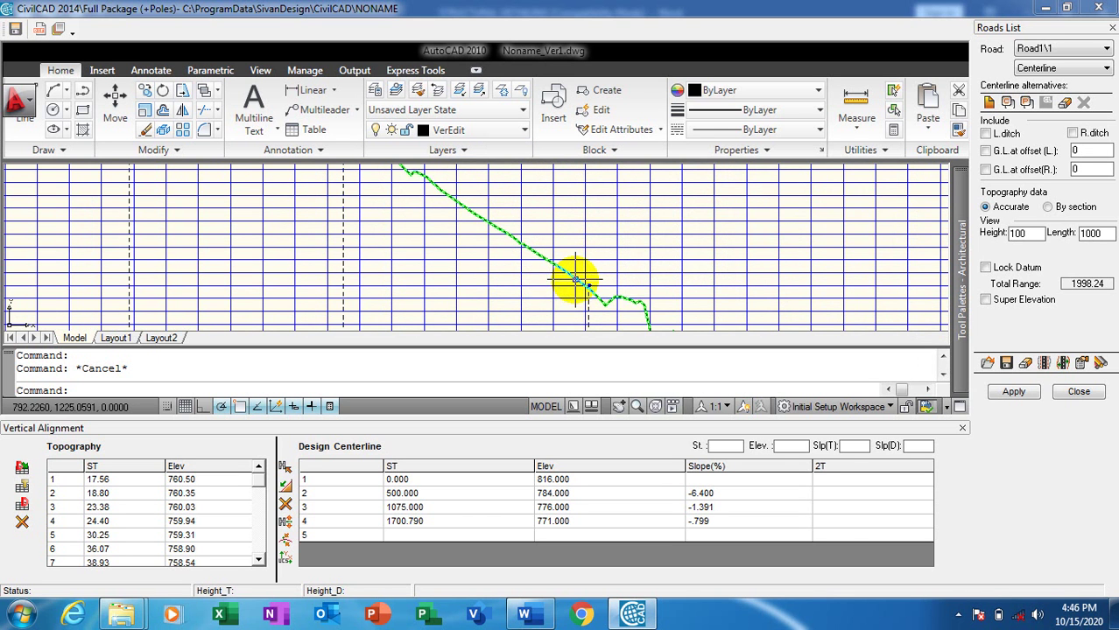
- Change the colour of the ground profile polyline to Red
click(574, 280)
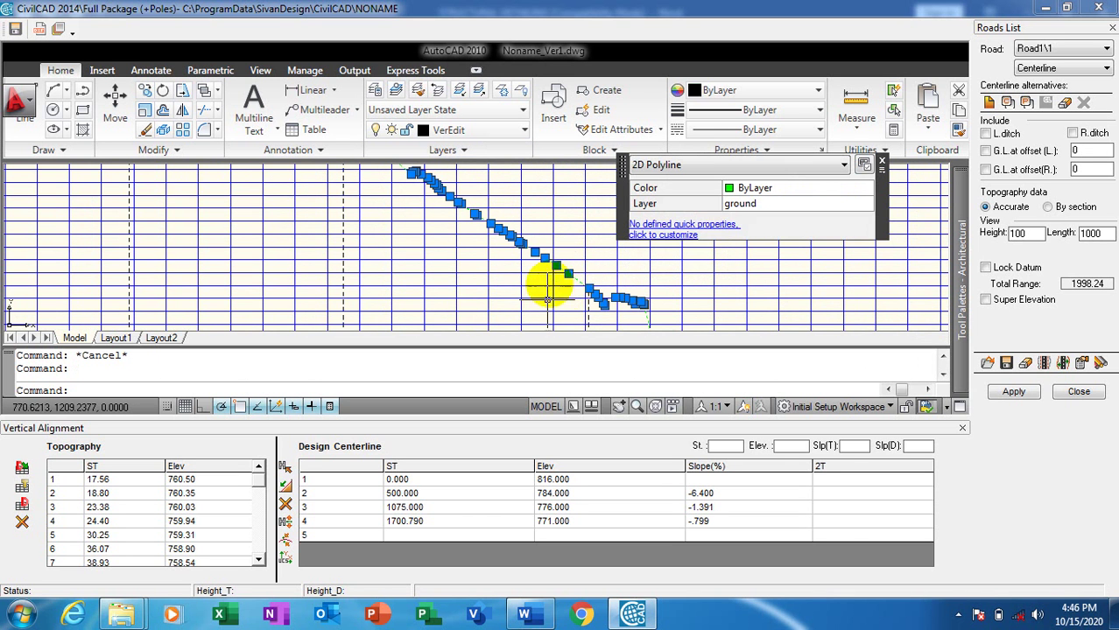
click(793, 189)
click(823, 192)
click(774, 236)
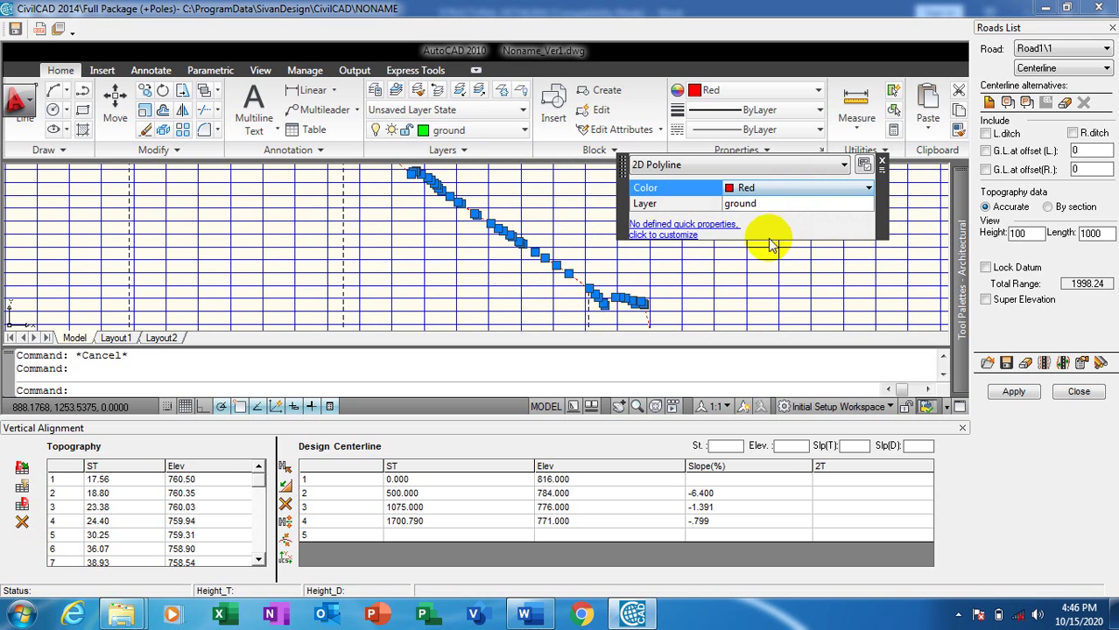
- Inspect the red ground profile along its descending stretch and check its layer options, keeping it on the ground layer
key(Escape)
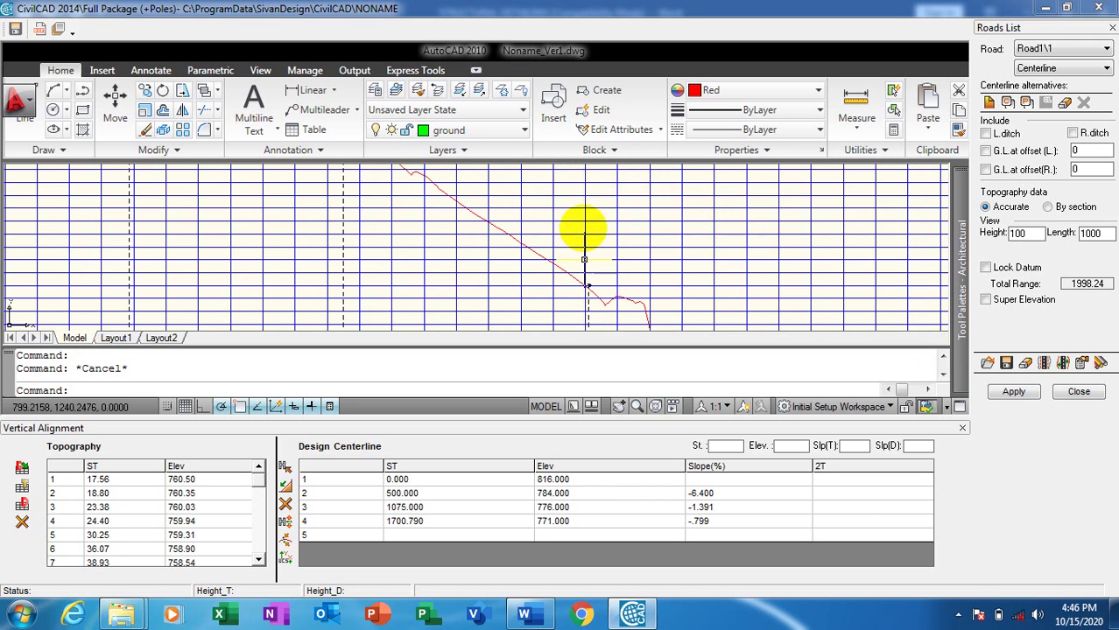
scroll(585, 230, down, 8)
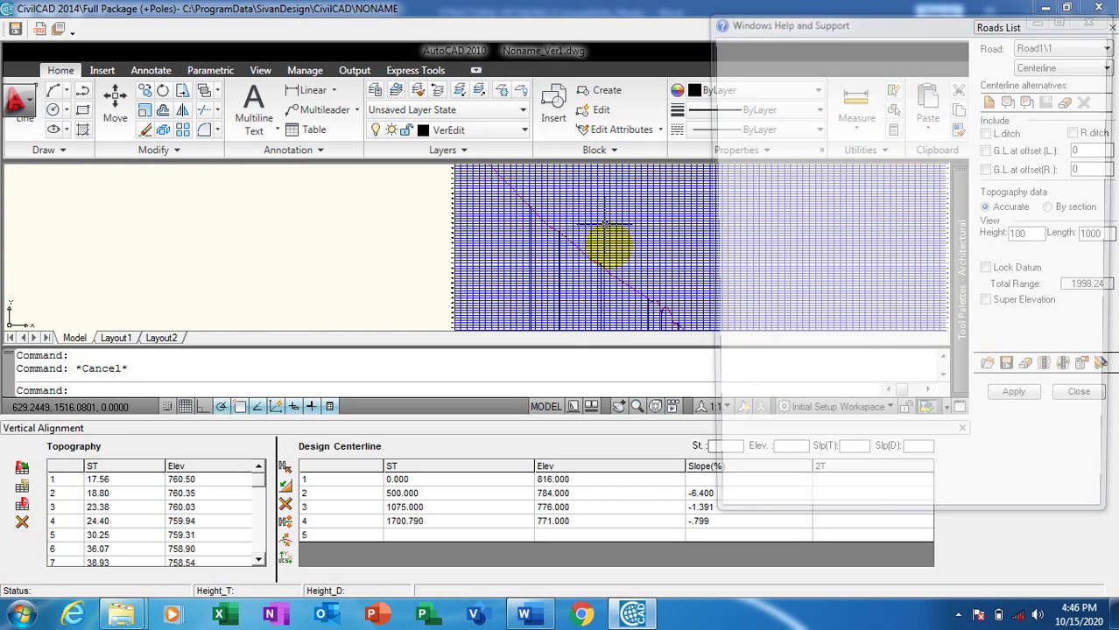
scroll(595, 258, up, 2)
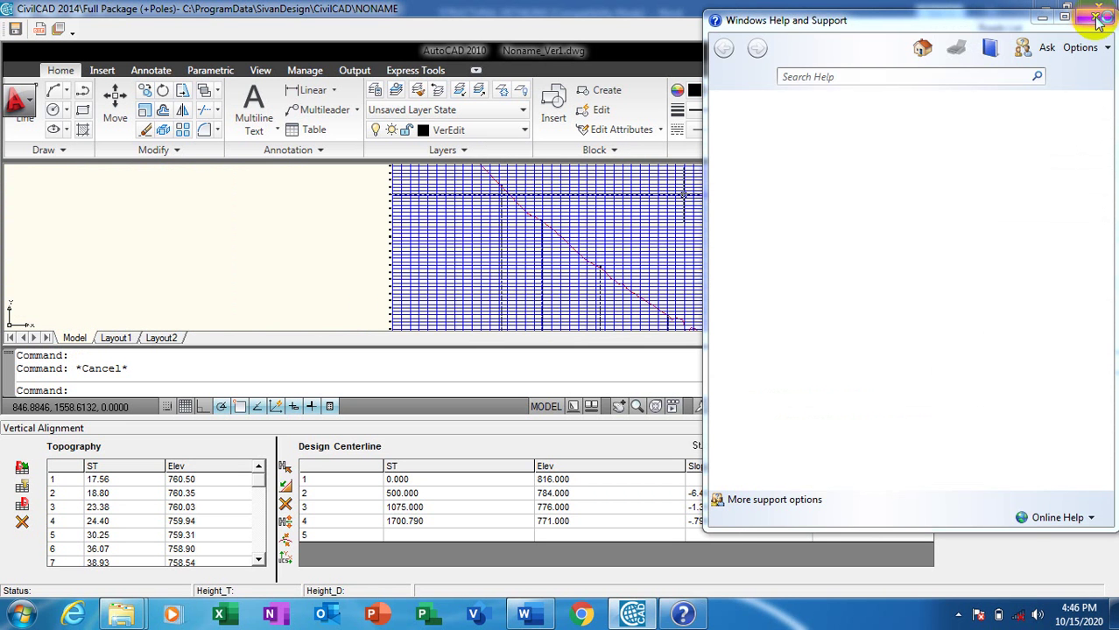
click(569, 252)
scroll(569, 252, up, 4)
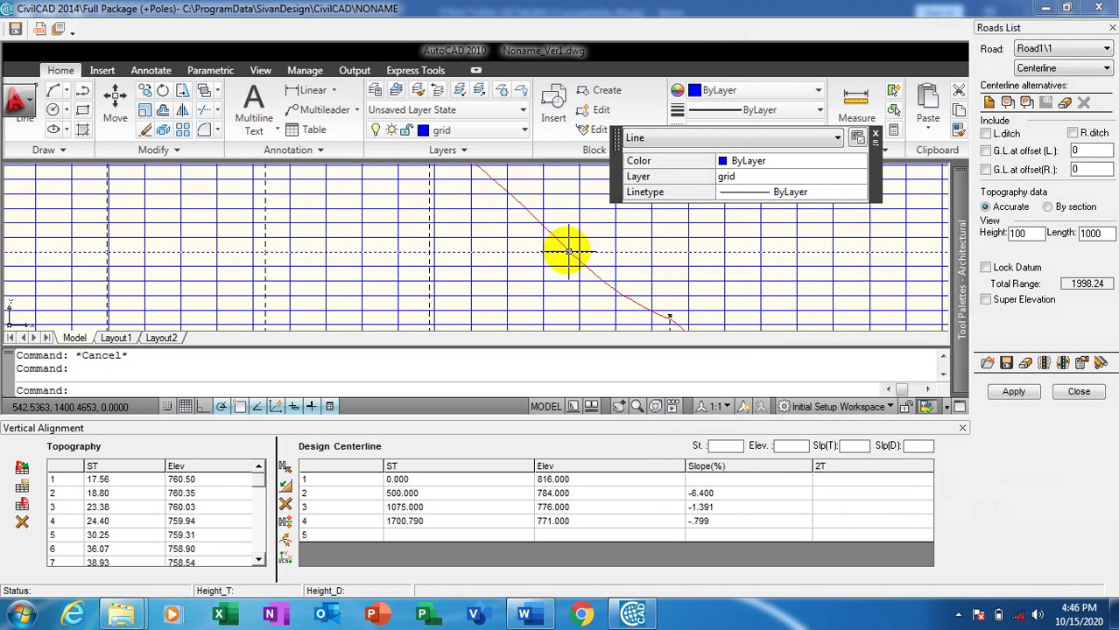
key(Escape)
scroll(552, 245, up, 3)
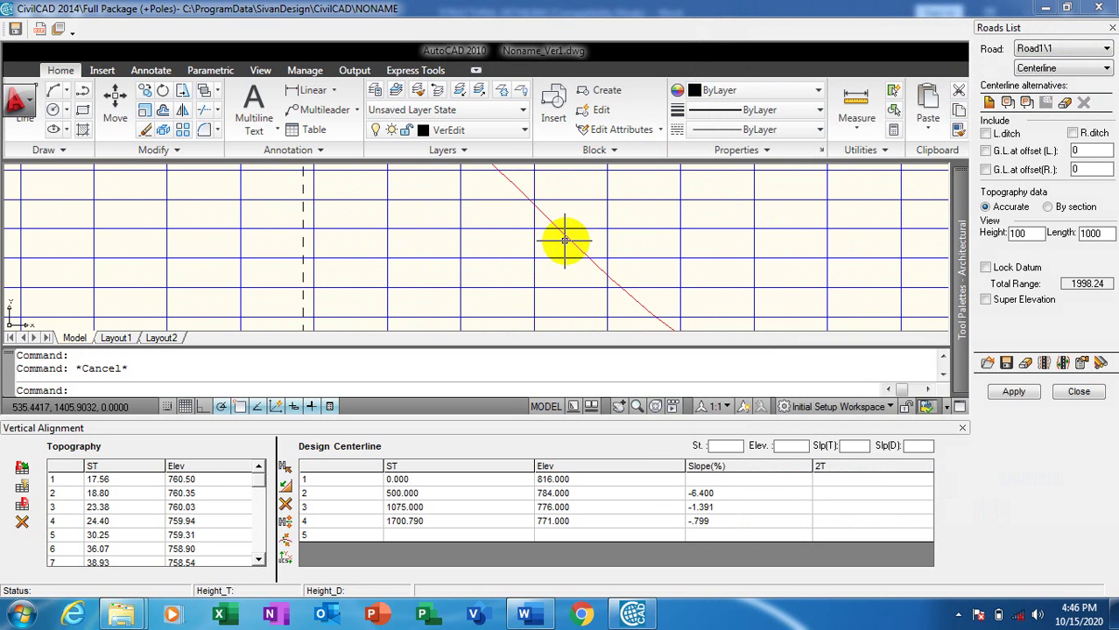
click(570, 241)
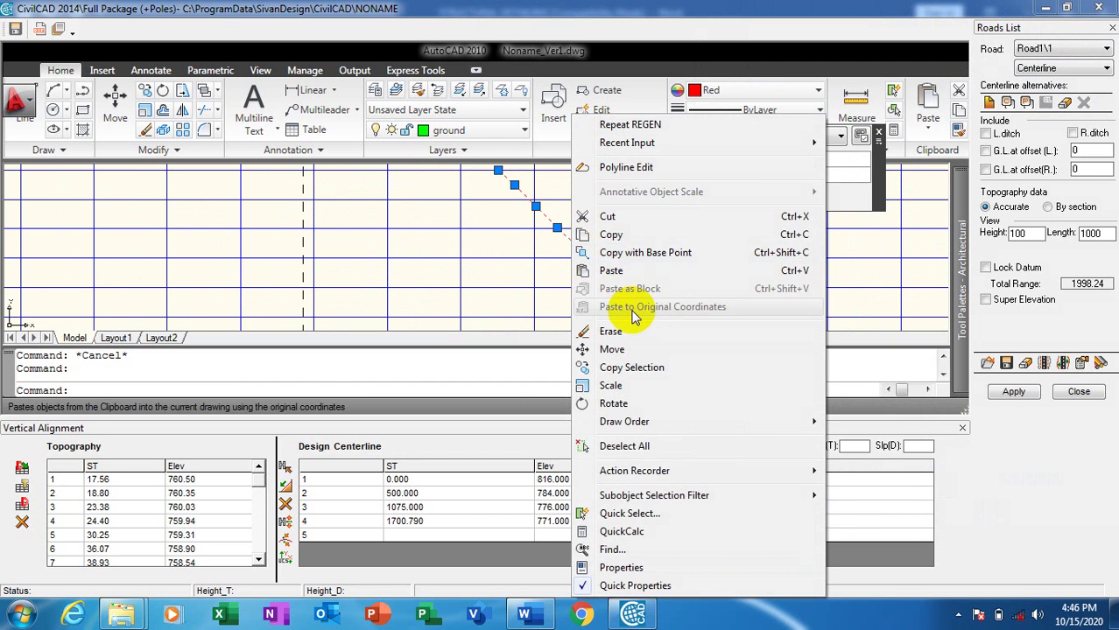
click(878, 180)
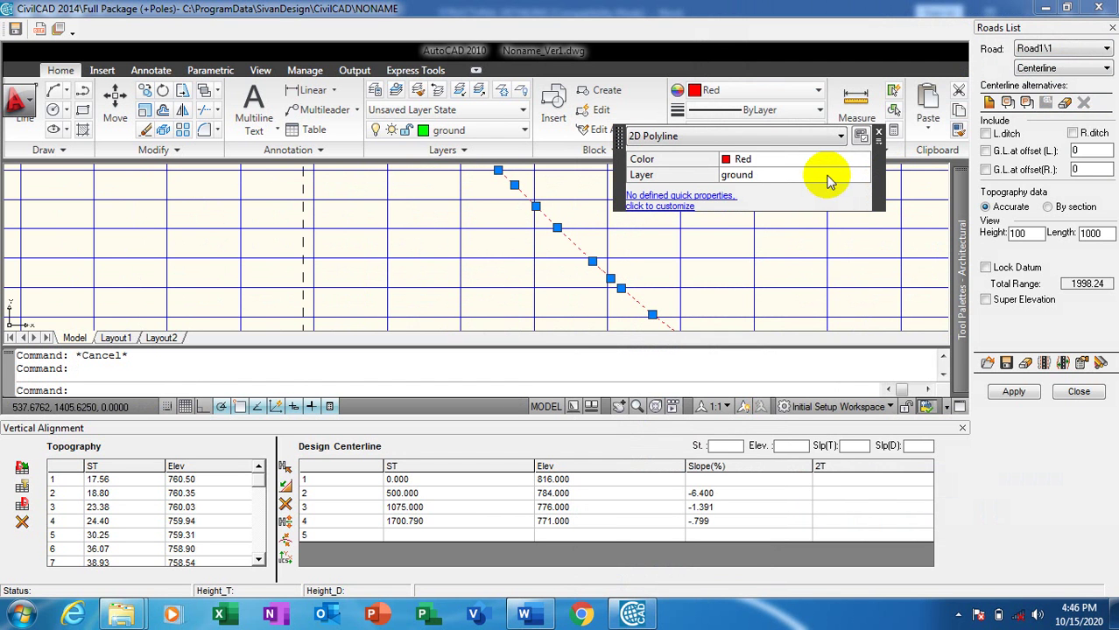
click(782, 179)
click(808, 177)
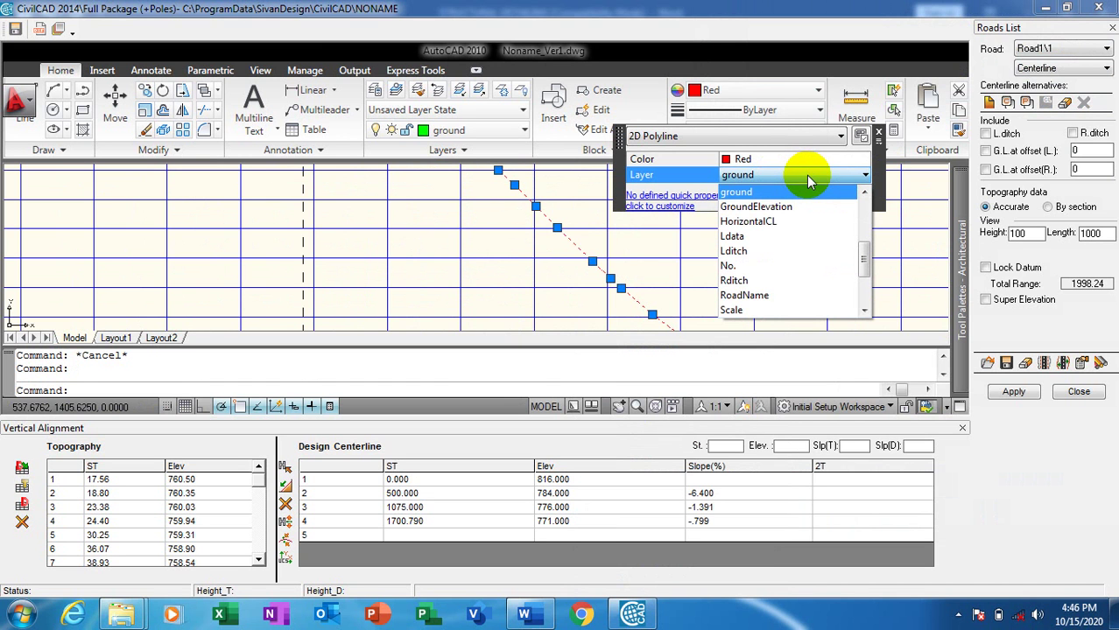
click(810, 191)
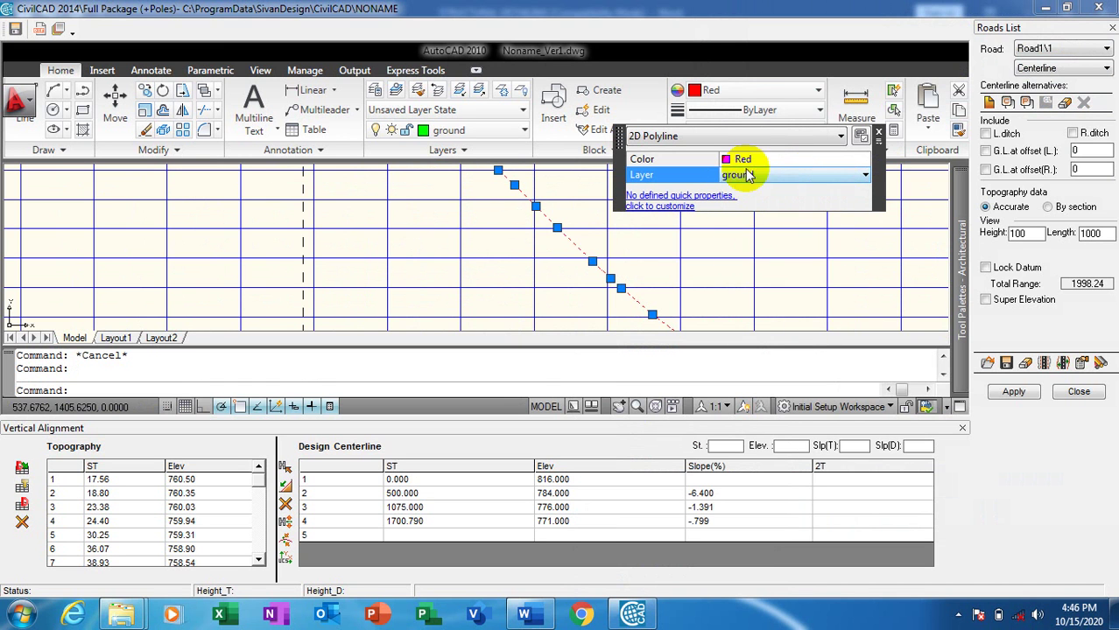
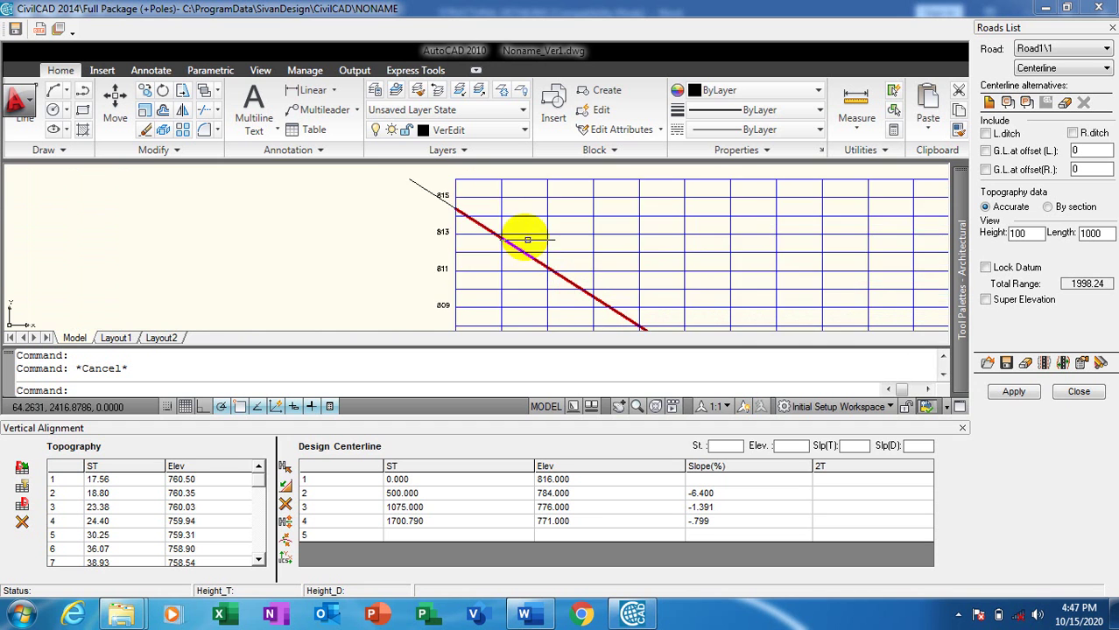
- Delete both overlapping design centerline polylines, the one on the VerEdit layer and the one on the design layer
click(458, 224)
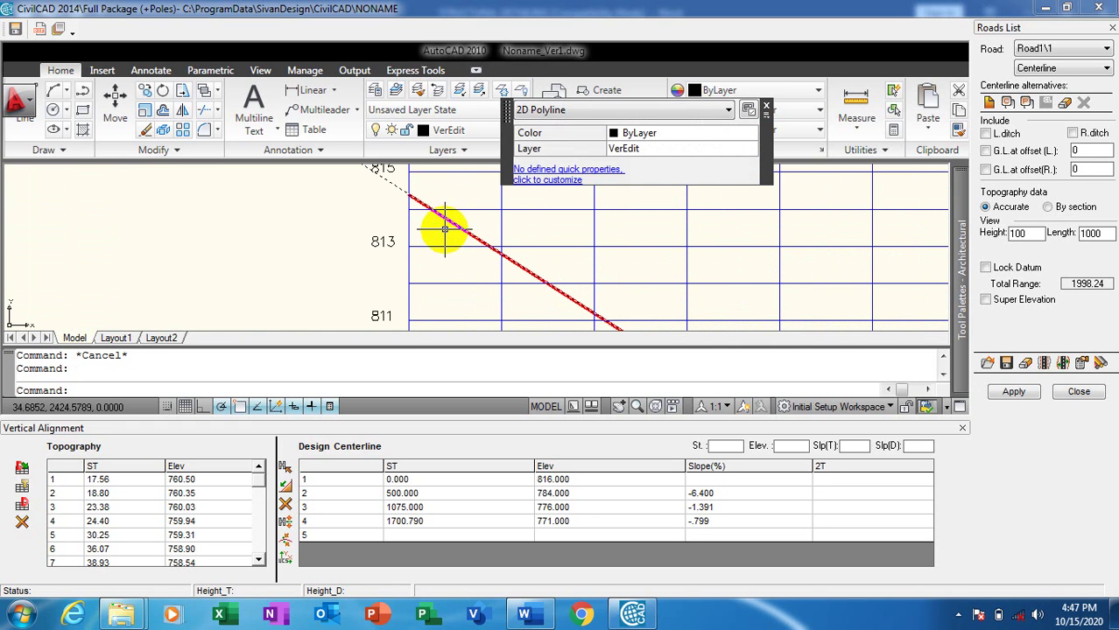
key(Delete)
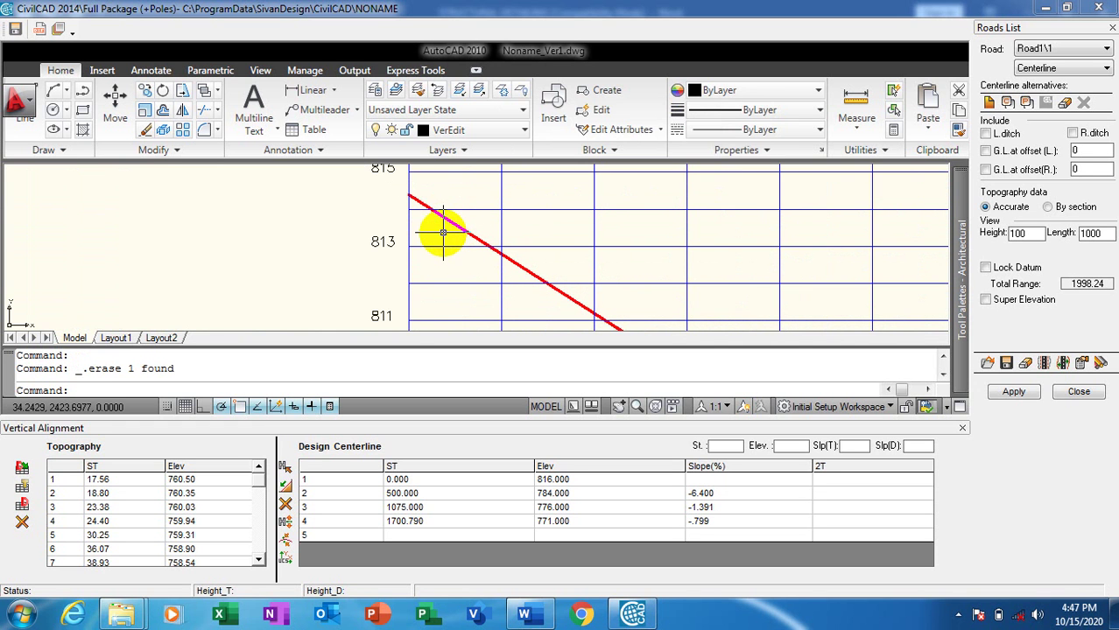
click(448, 224)
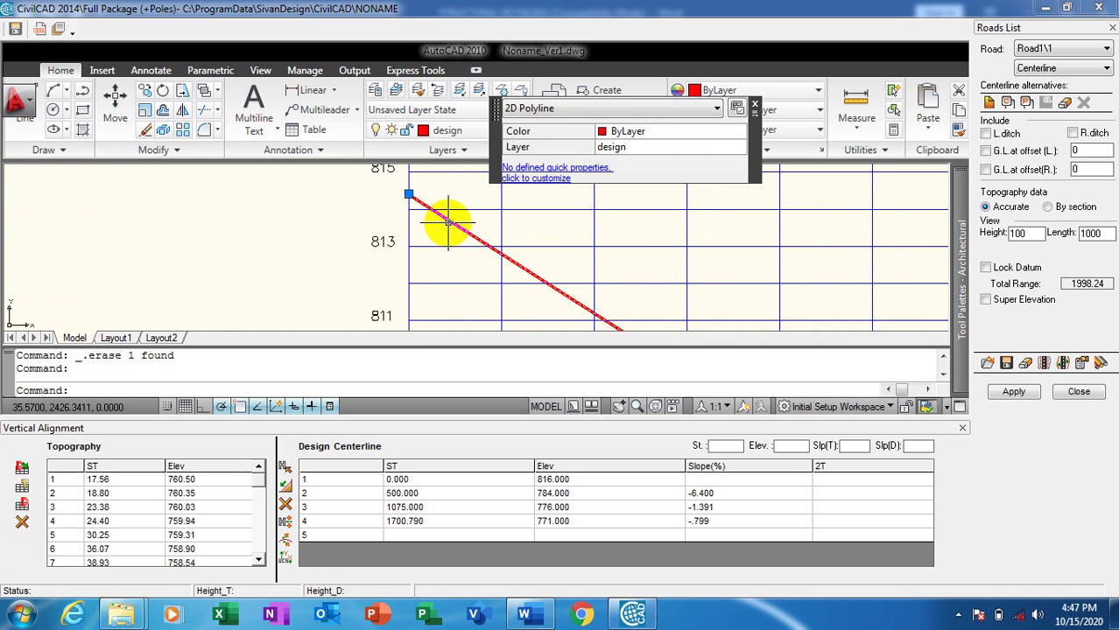
key(Delete)
- Draw the first segment of a new polyline from the start of the ground line to just past its first hump
scroll(507, 175, down, 5)
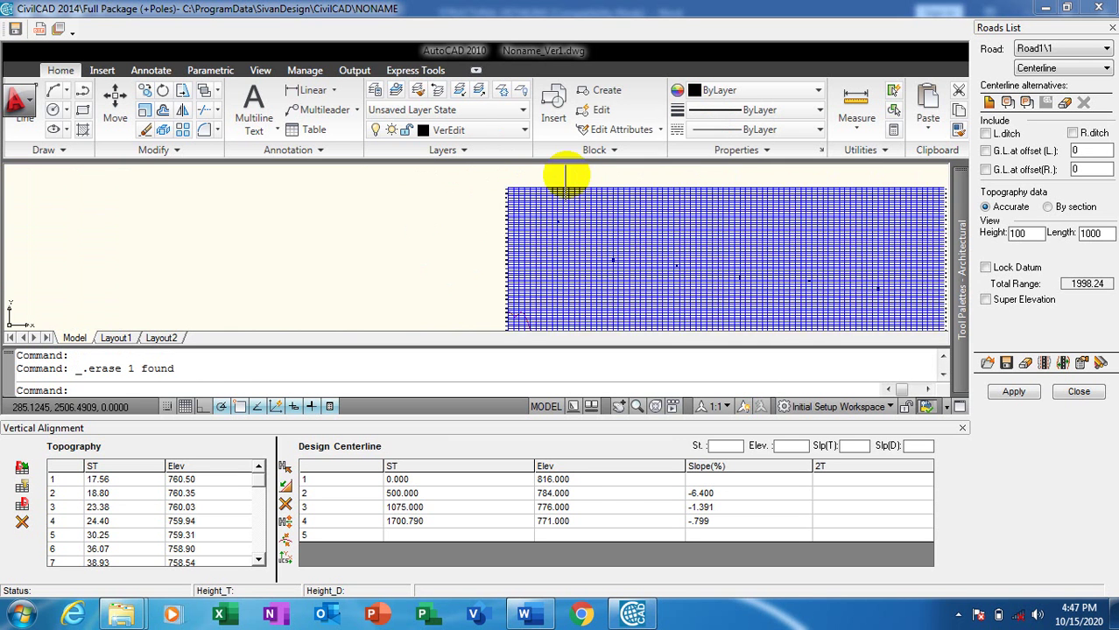
scroll(565, 298, up, 4)
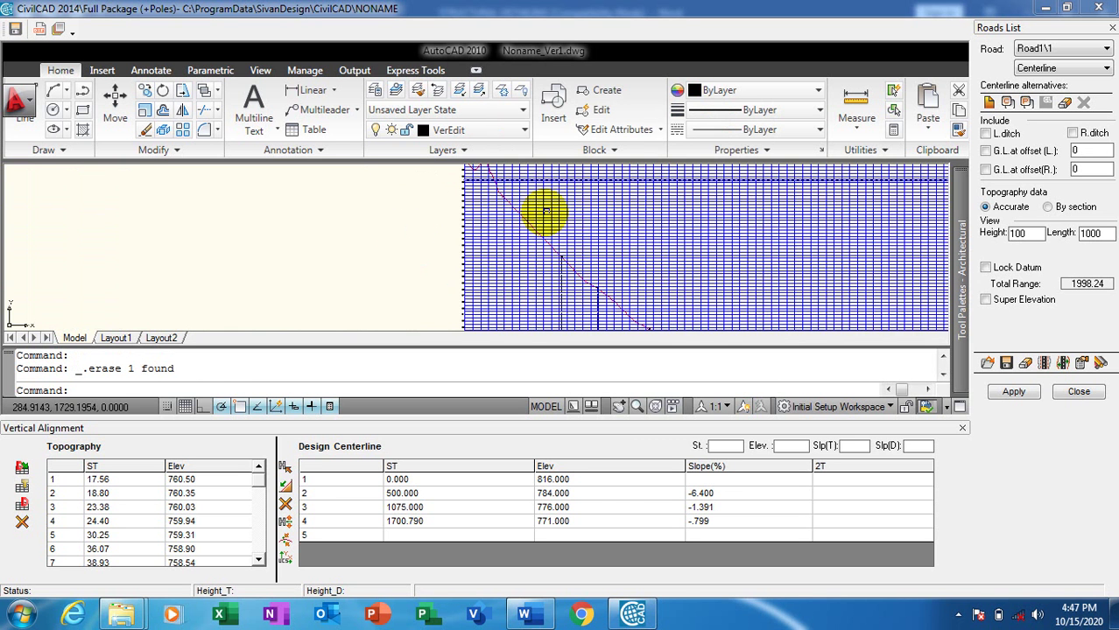
scroll(462, 232, up, 4)
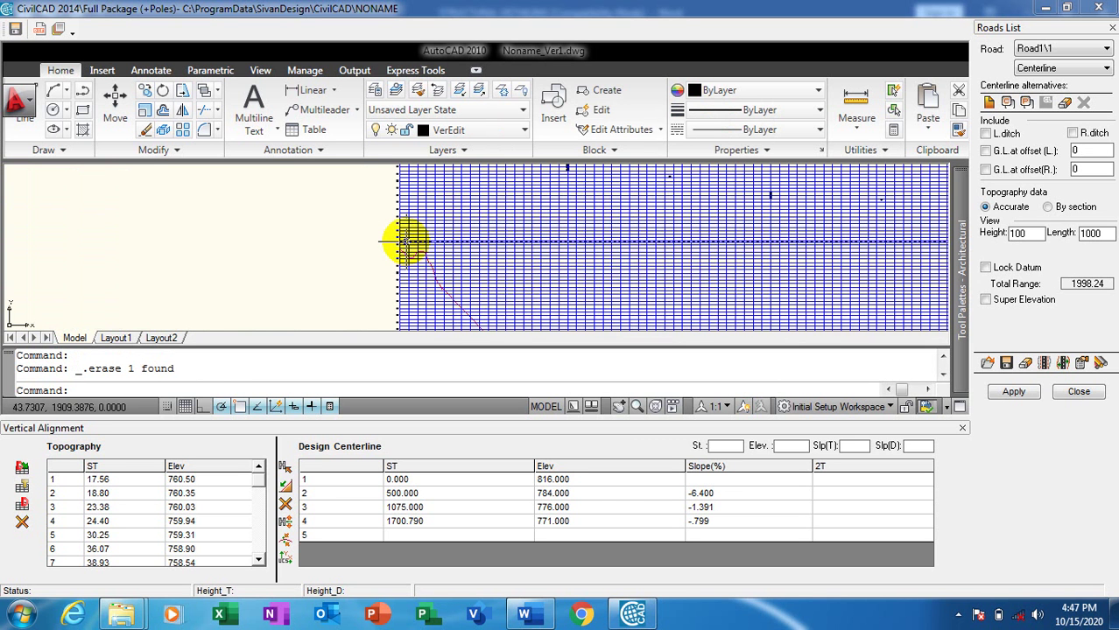
scroll(369, 205, up, 2)
scroll(396, 238, up, 2)
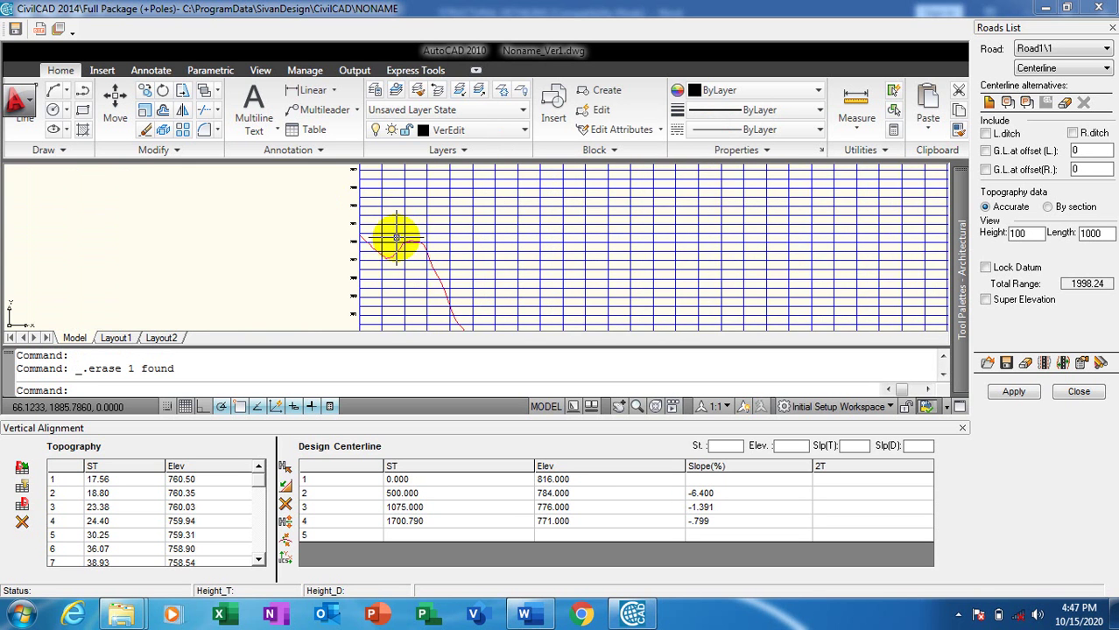
scroll(407, 240, up, 3)
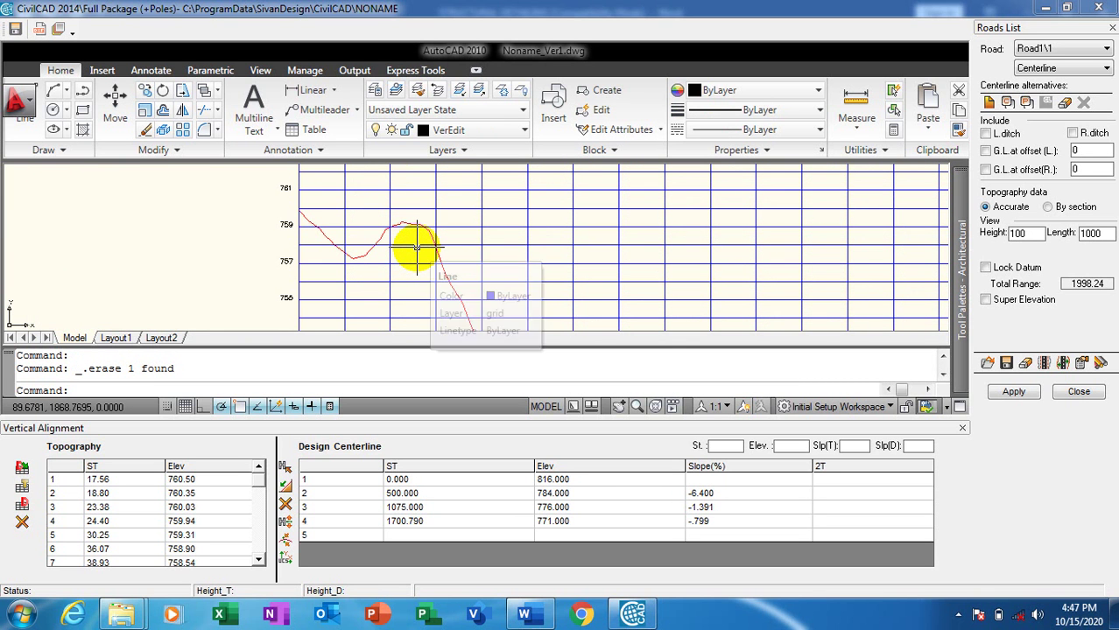
text(pl)
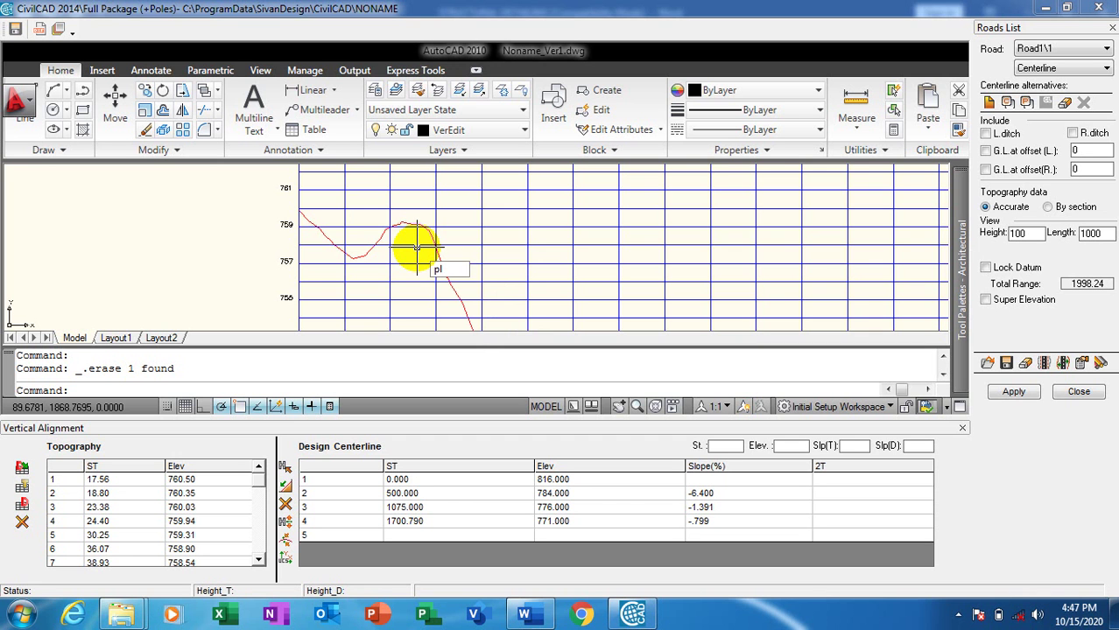
key(Return)
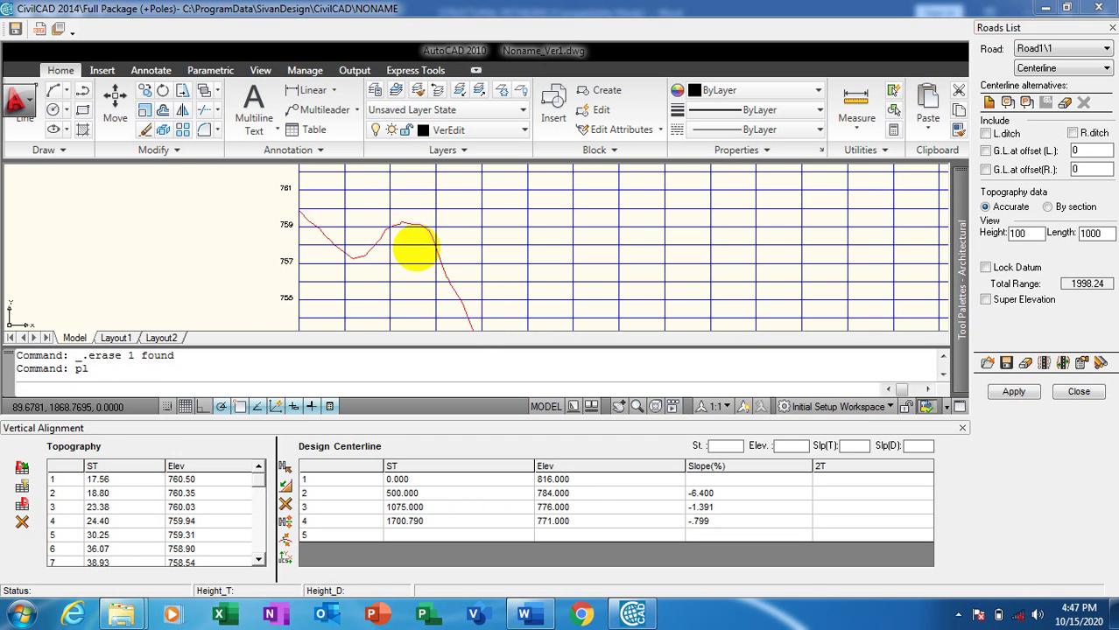
scroll(413, 231, up, 1)
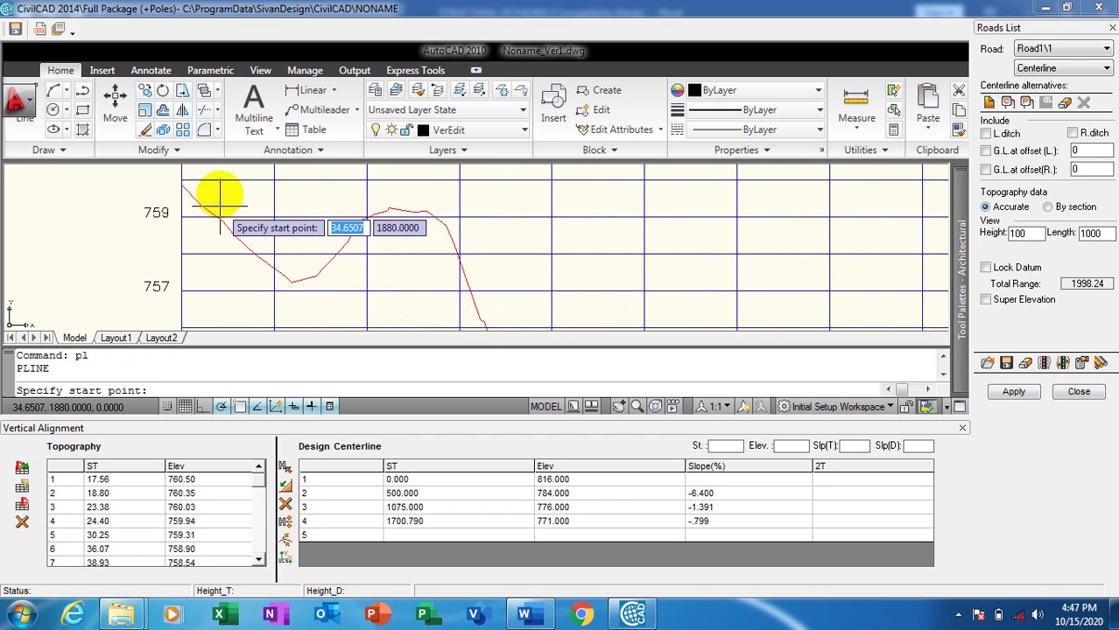
click(181, 183)
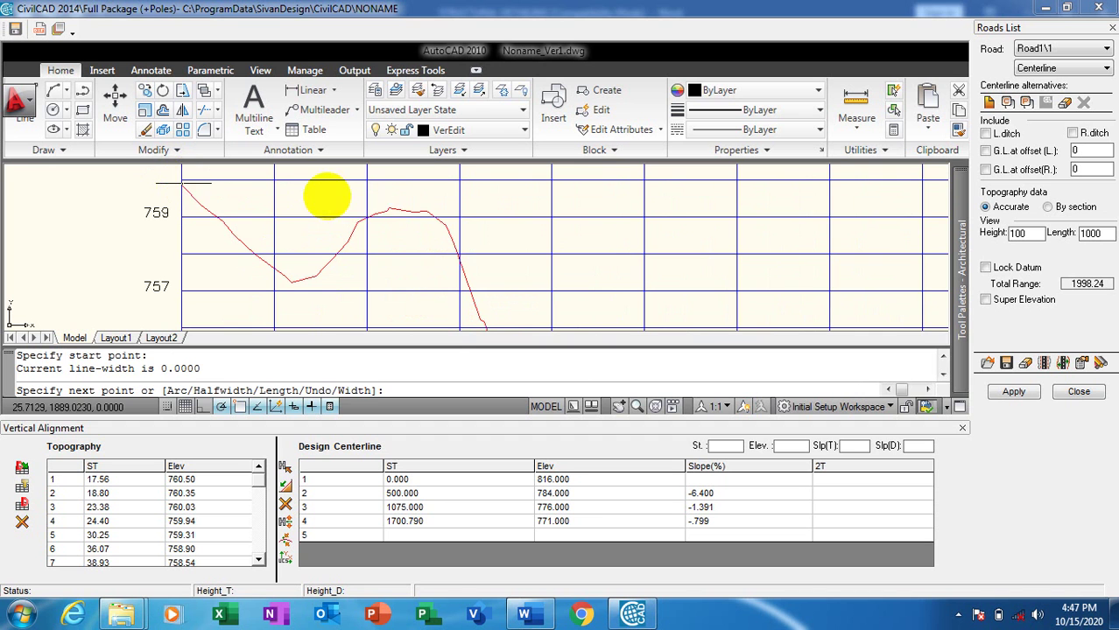
click(386, 210)
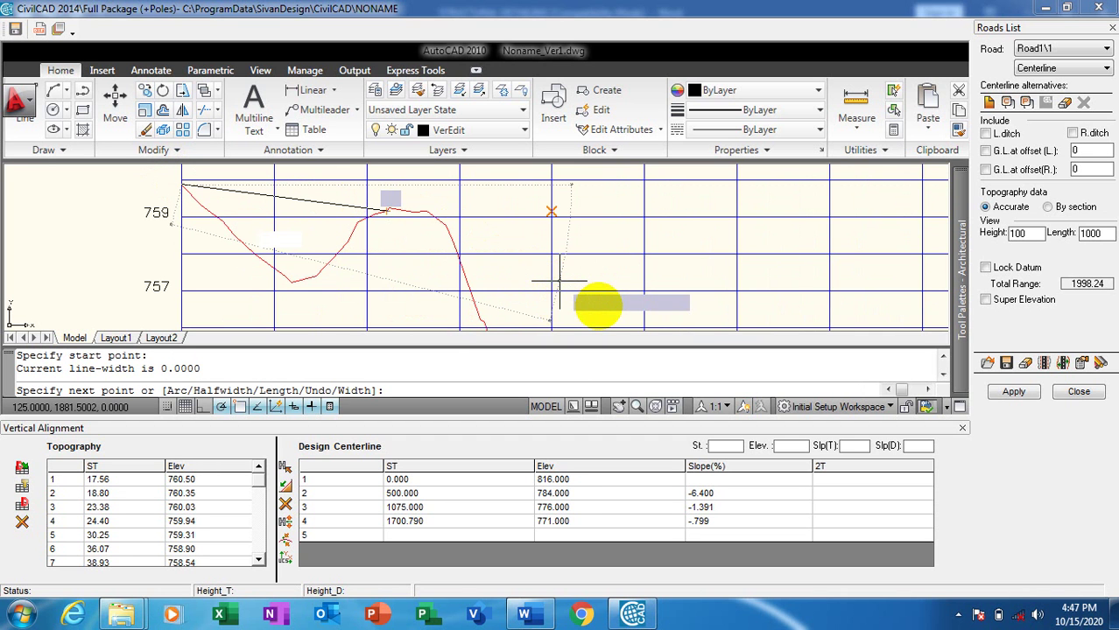
click(599, 306)
click(466, 216)
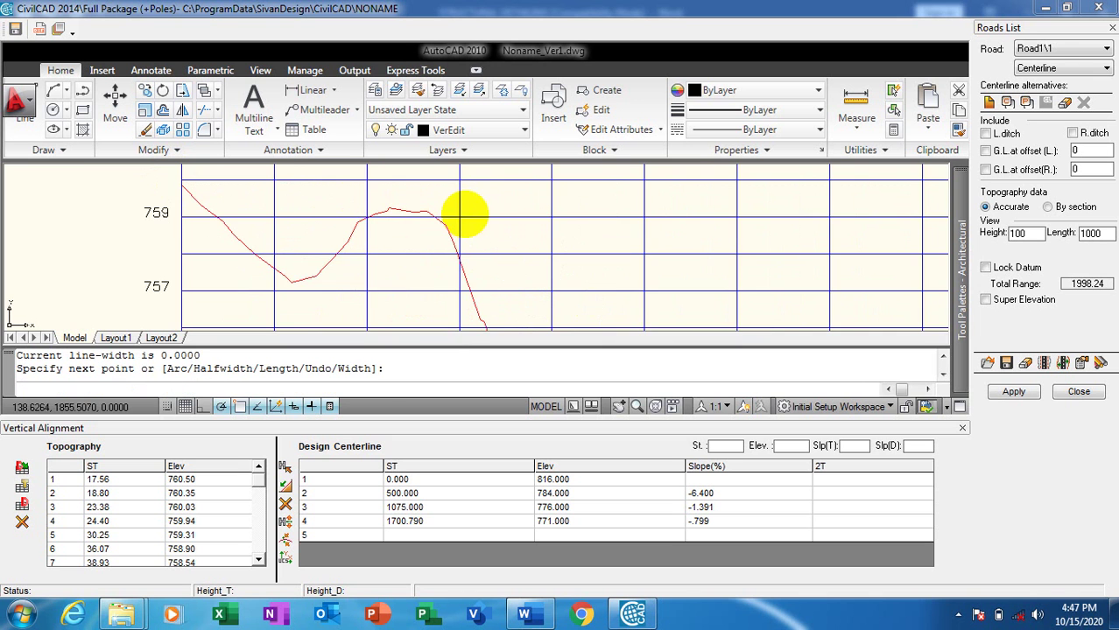
- Extend the polyline through a vertex above the descending ground line and end it just beyond the far edge of the grid
scroll(491, 193, down, 5)
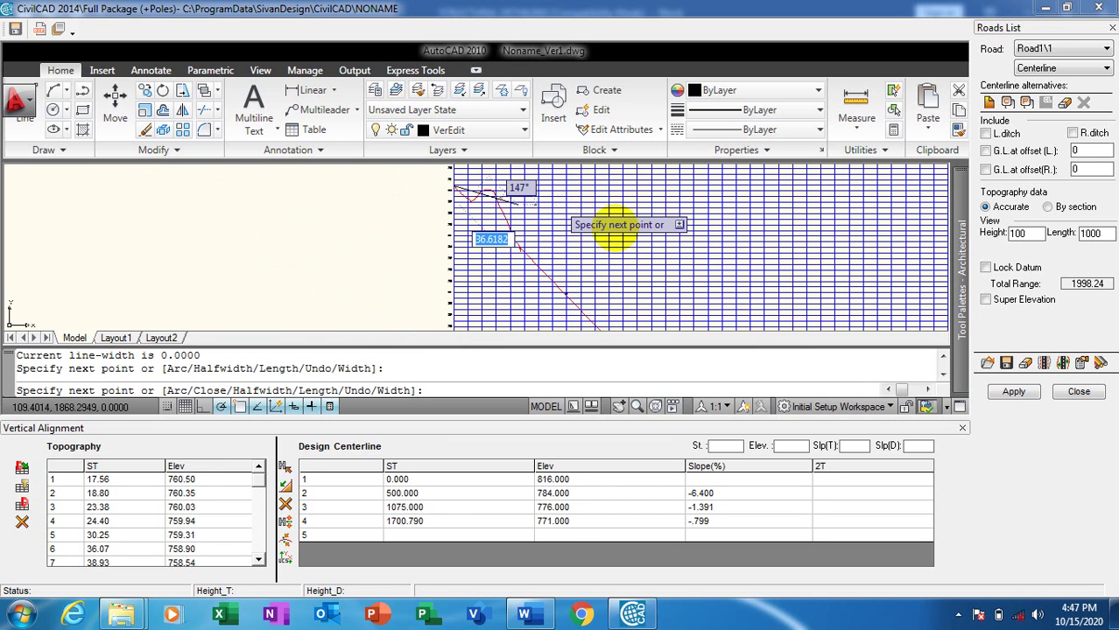
click(707, 293)
scroll(610, 197, down, 2)
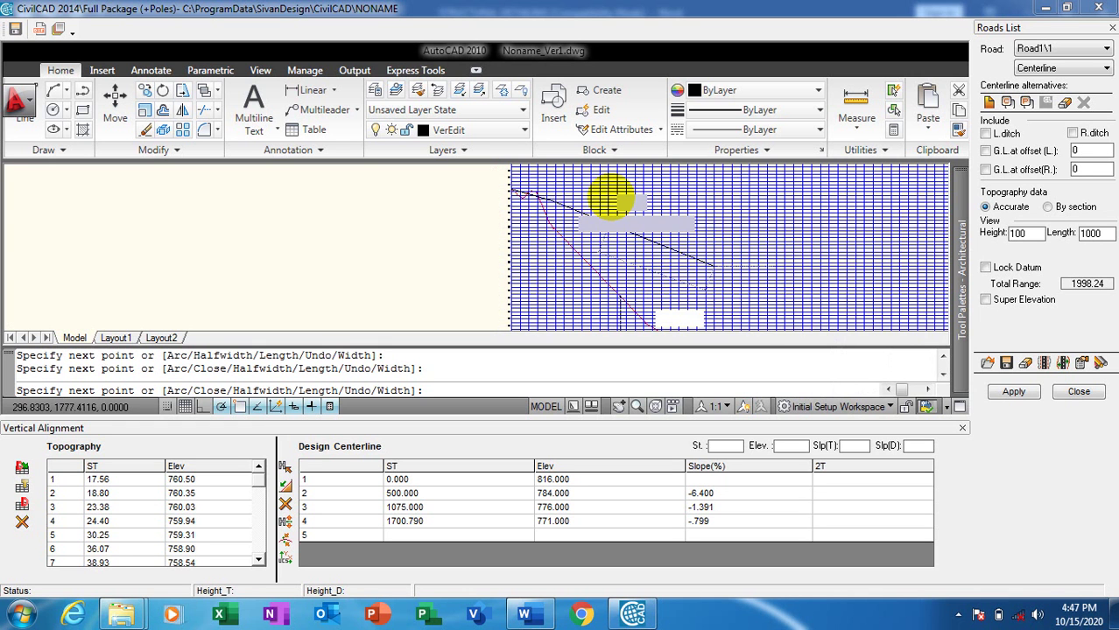
scroll(610, 197, down, 1)
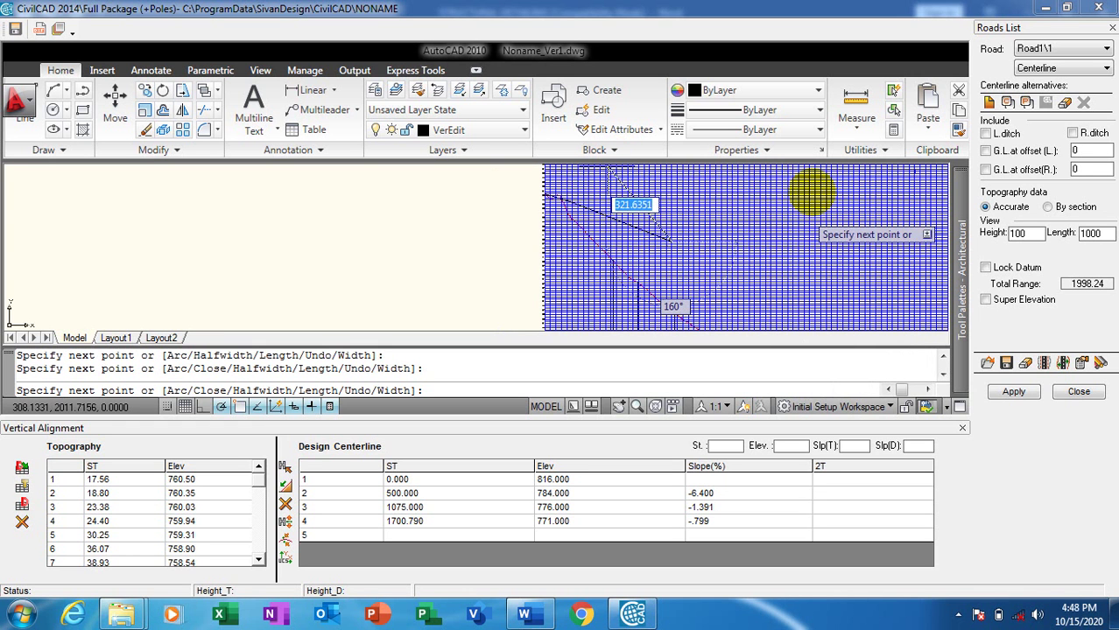
scroll(902, 223, down, 1)
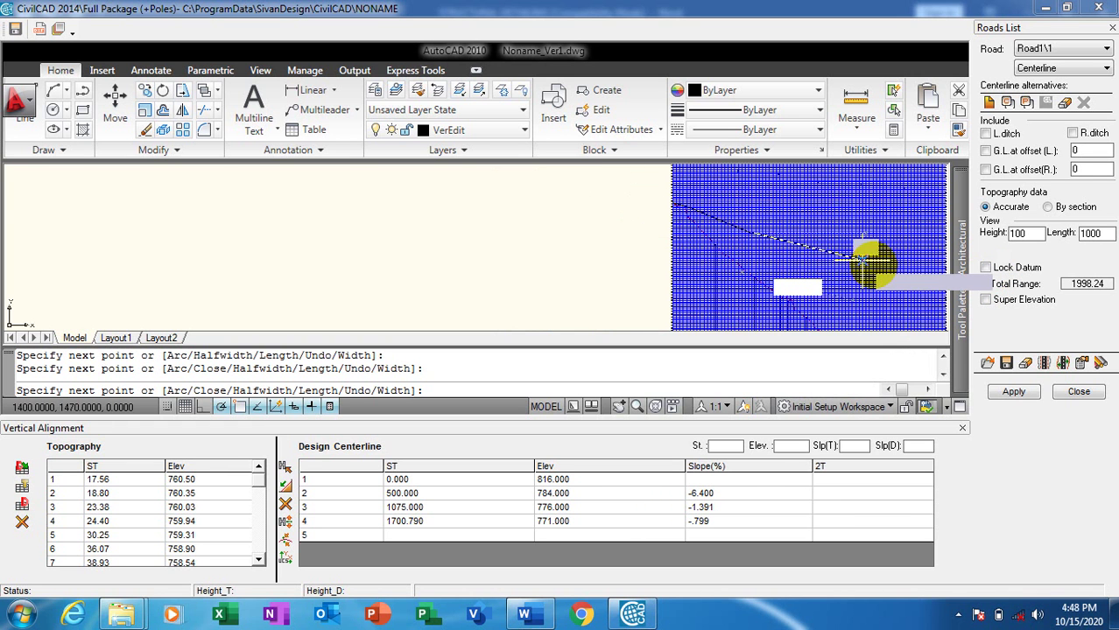
scroll(635, 226, down, 1)
scroll(482, 199, down, 1)
scroll(538, 184, up, 2)
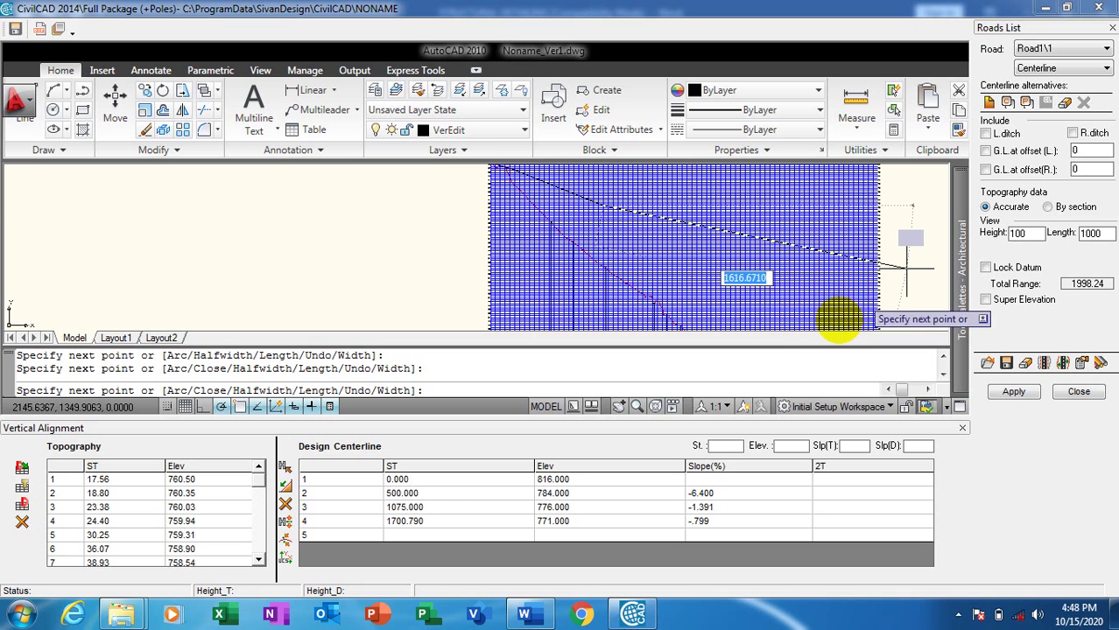
scroll(792, 313, up, 3)
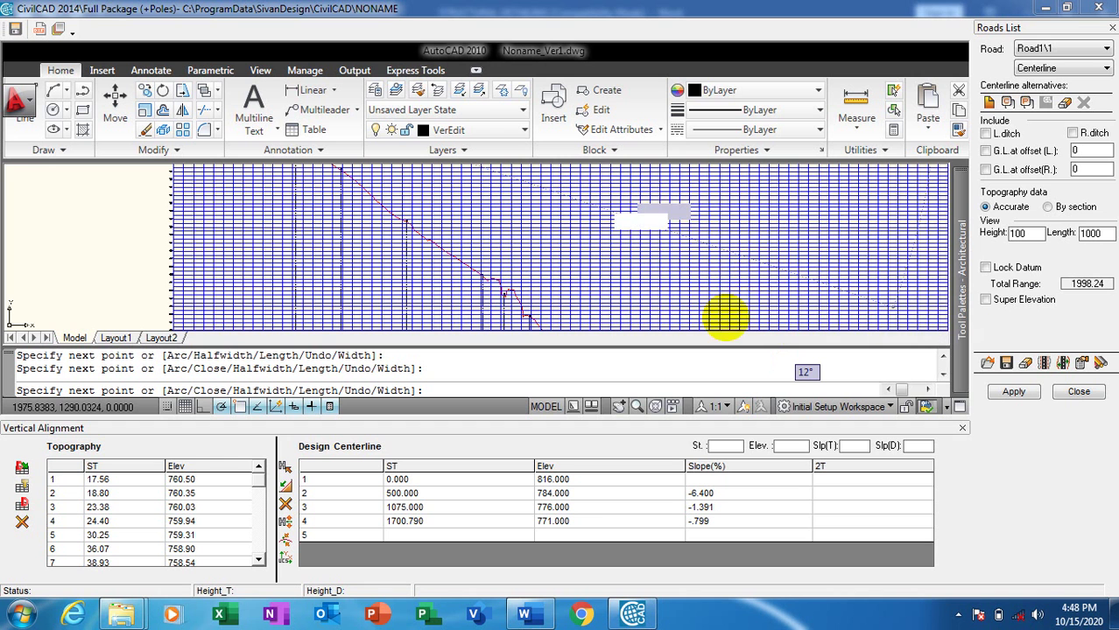
scroll(500, 213, down, 3)
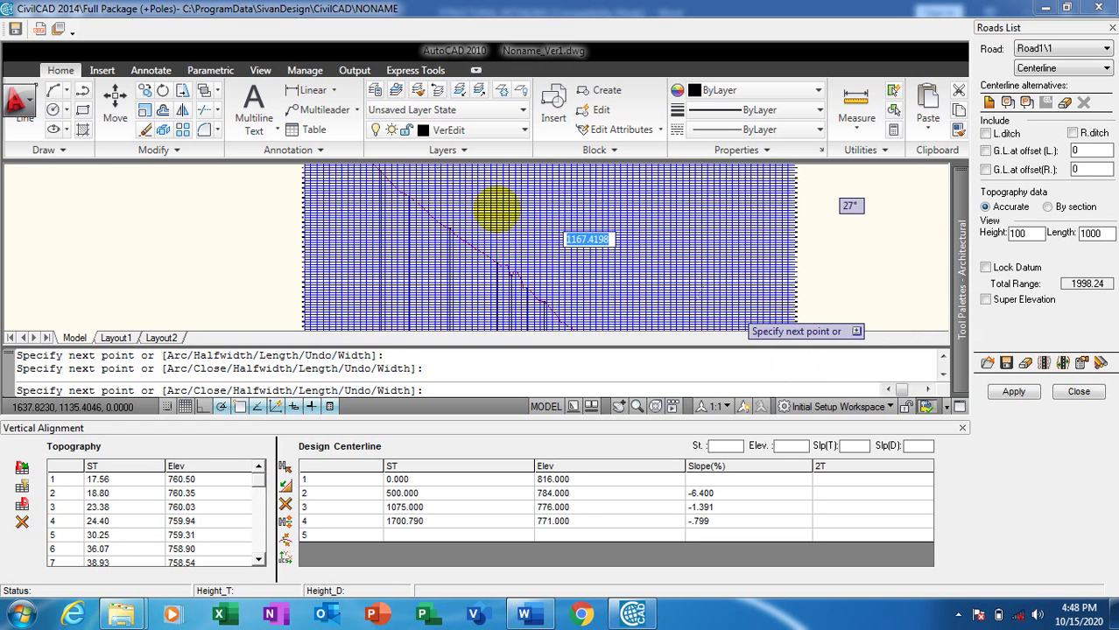
scroll(585, 210, down, 2)
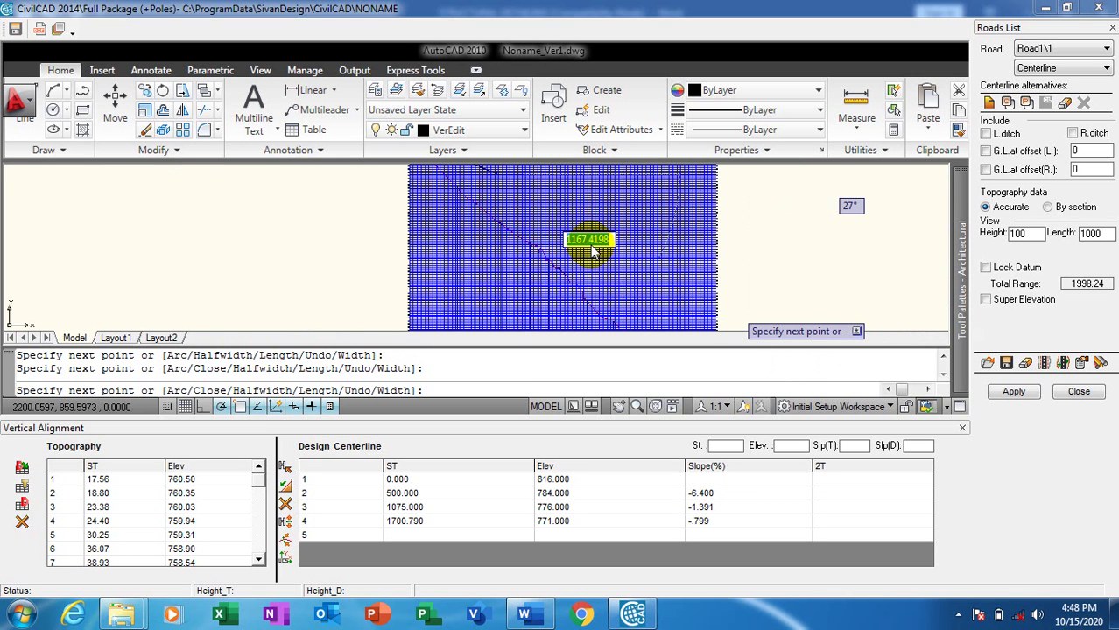
click(708, 276)
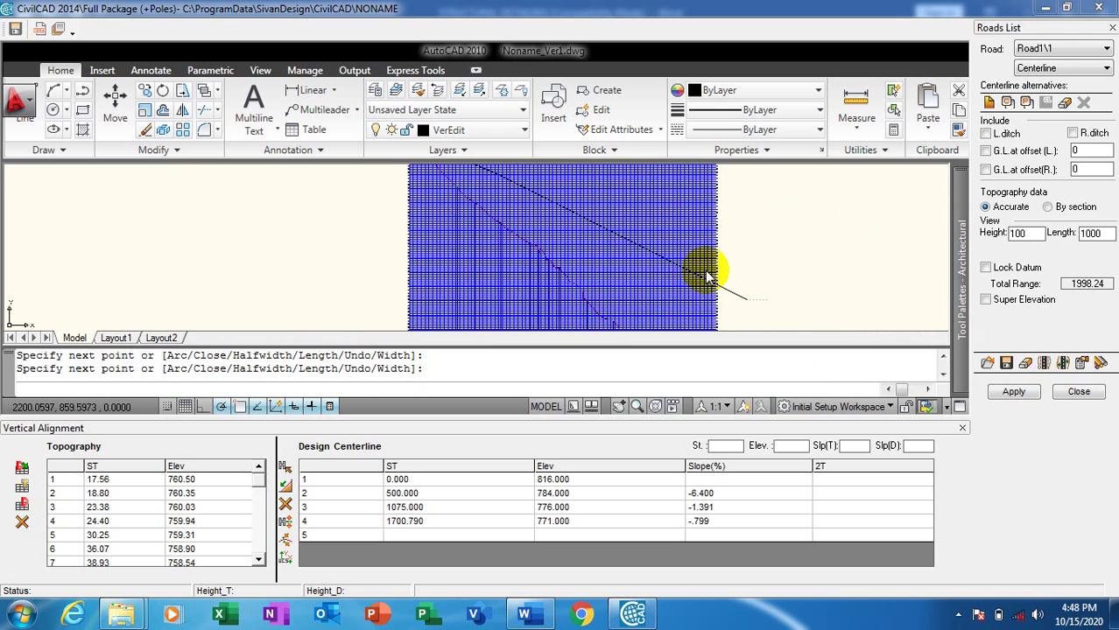
scroll(727, 293, up, 3)
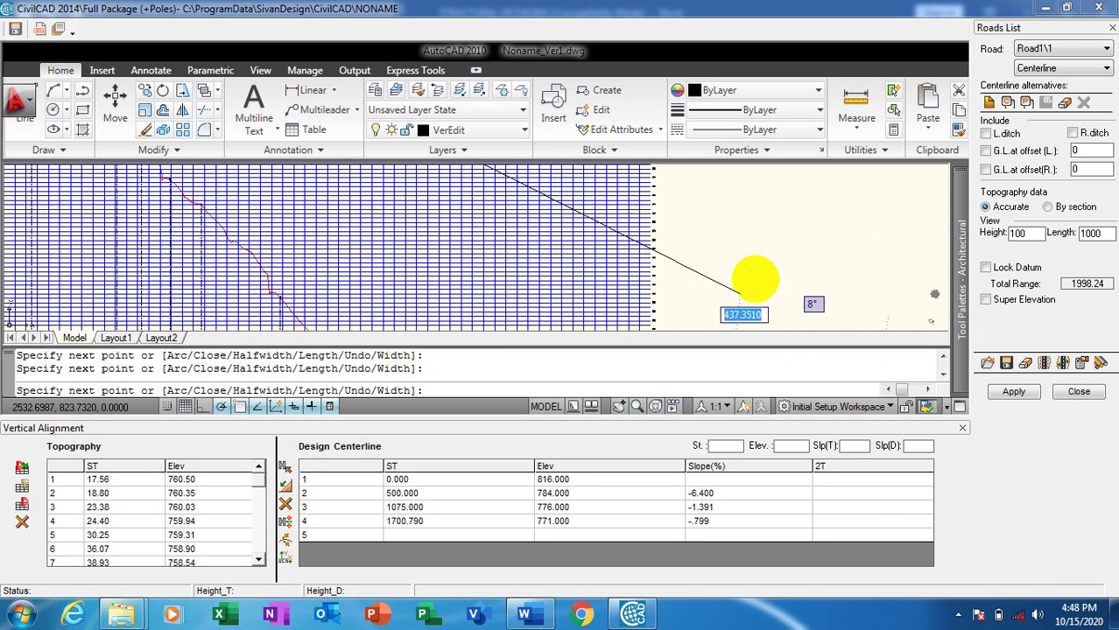
click(740, 295)
key(Escape)
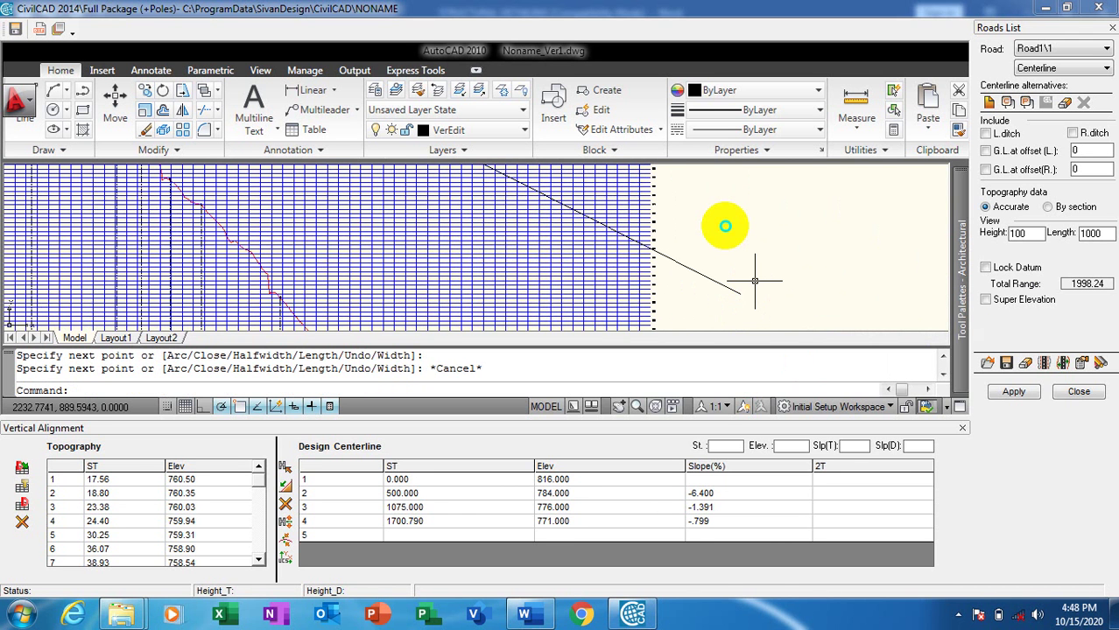
right_click(726, 227)
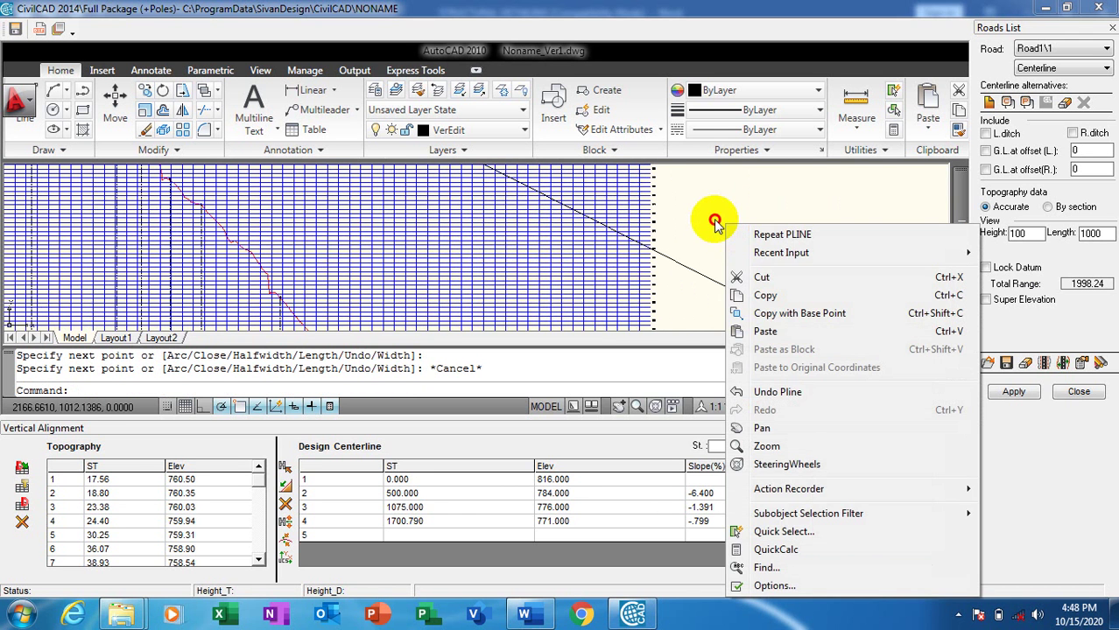
click(713, 220)
key(Escape)
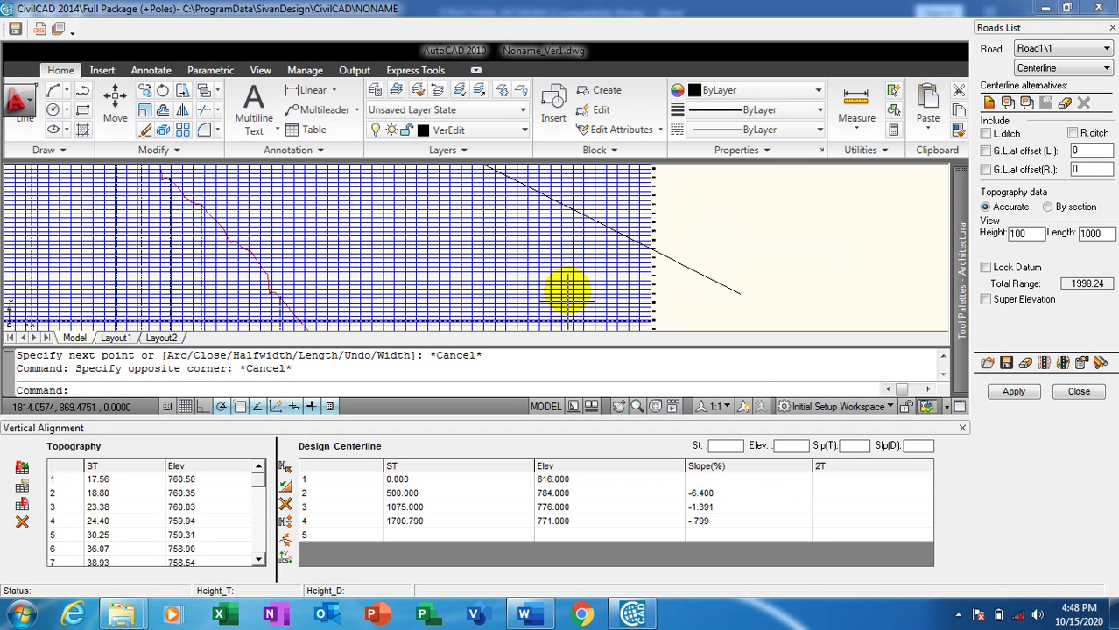
key(Return)
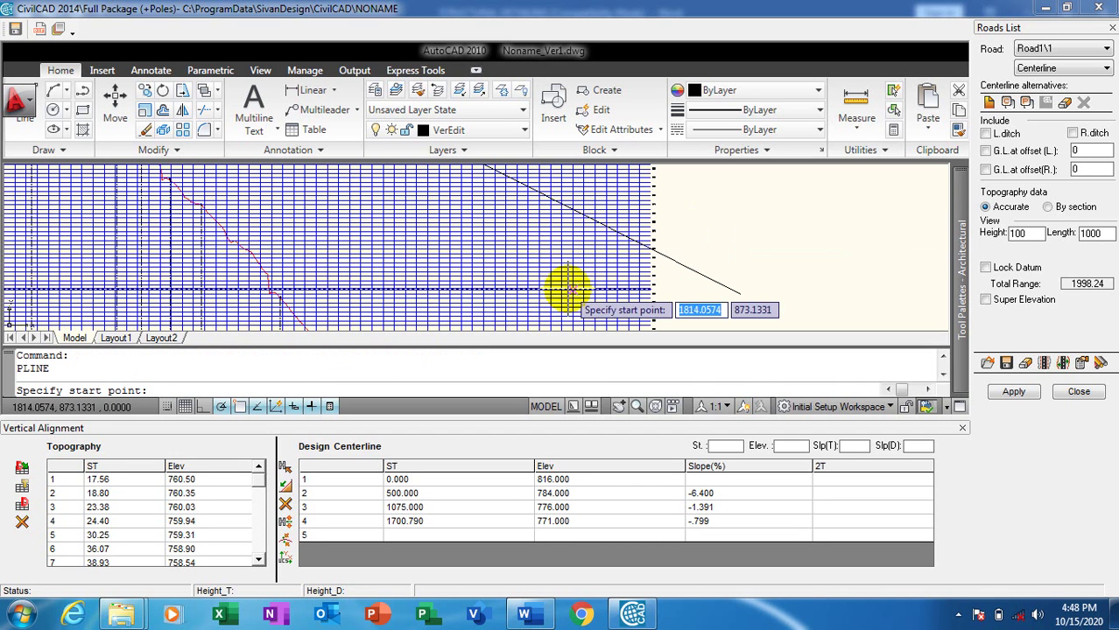
scroll(762, 250, down, 5)
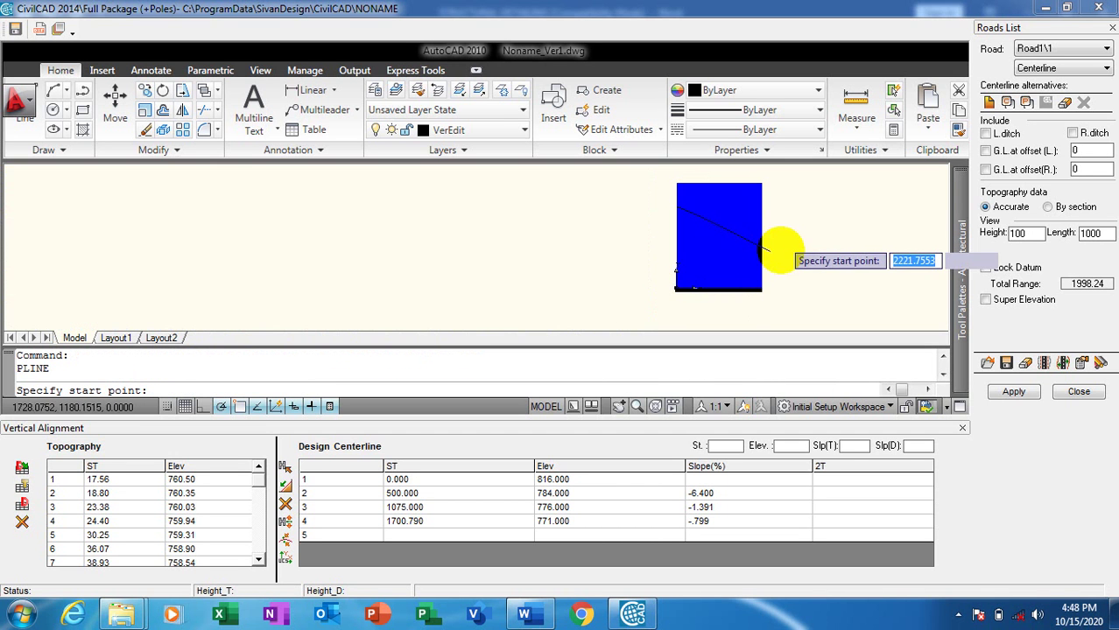
key(Escape)
- Apply the redrawn polyline to Road1's vertical alignment, updating the cross sections as well
scroll(768, 271, up, 2)
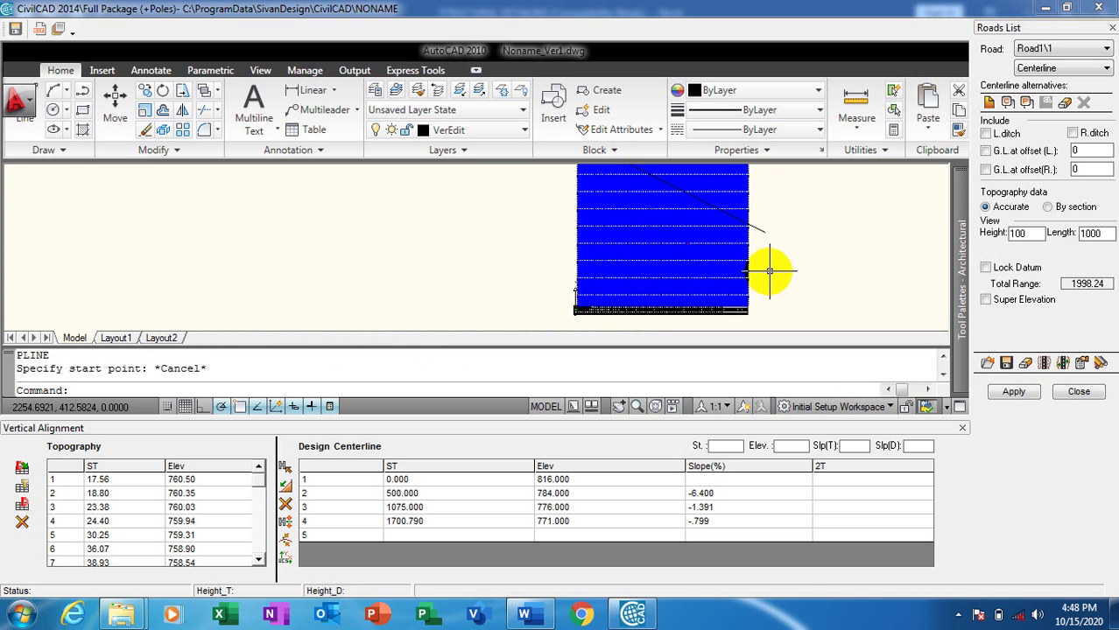
click(1014, 392)
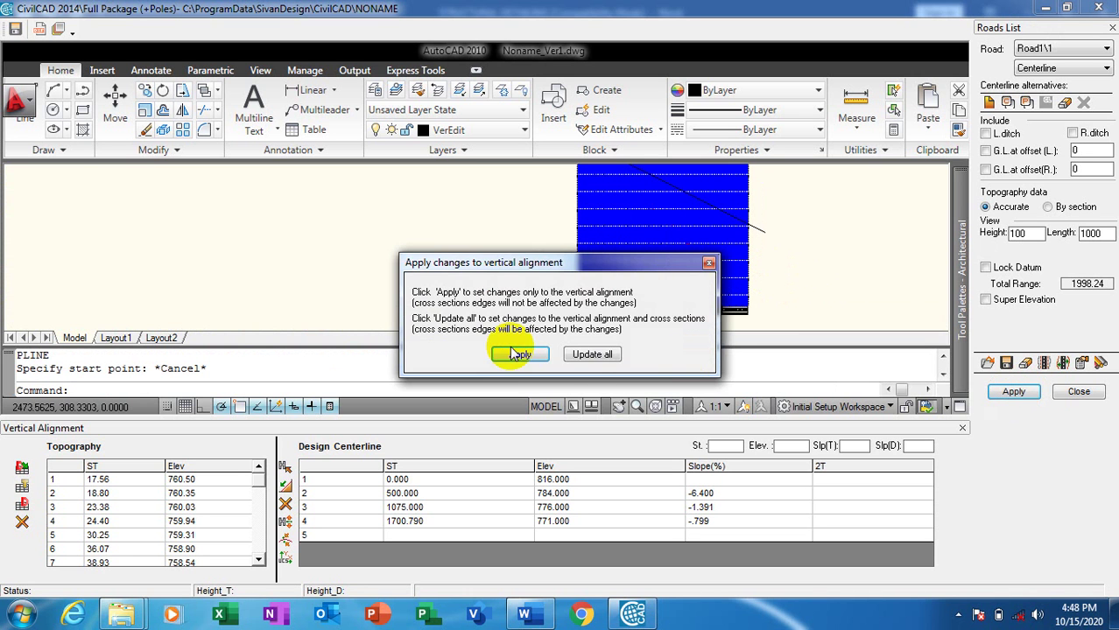
click(592, 356)
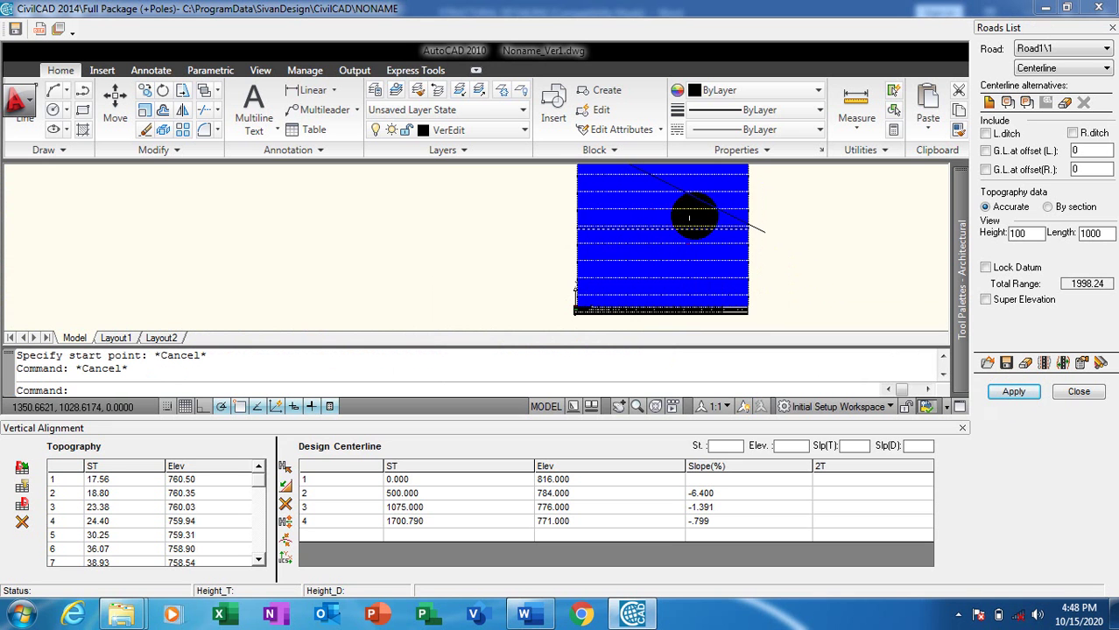
- Examine the design, slope, ground level and station rows of the profile table below the grid
scroll(692, 214, up, 5)
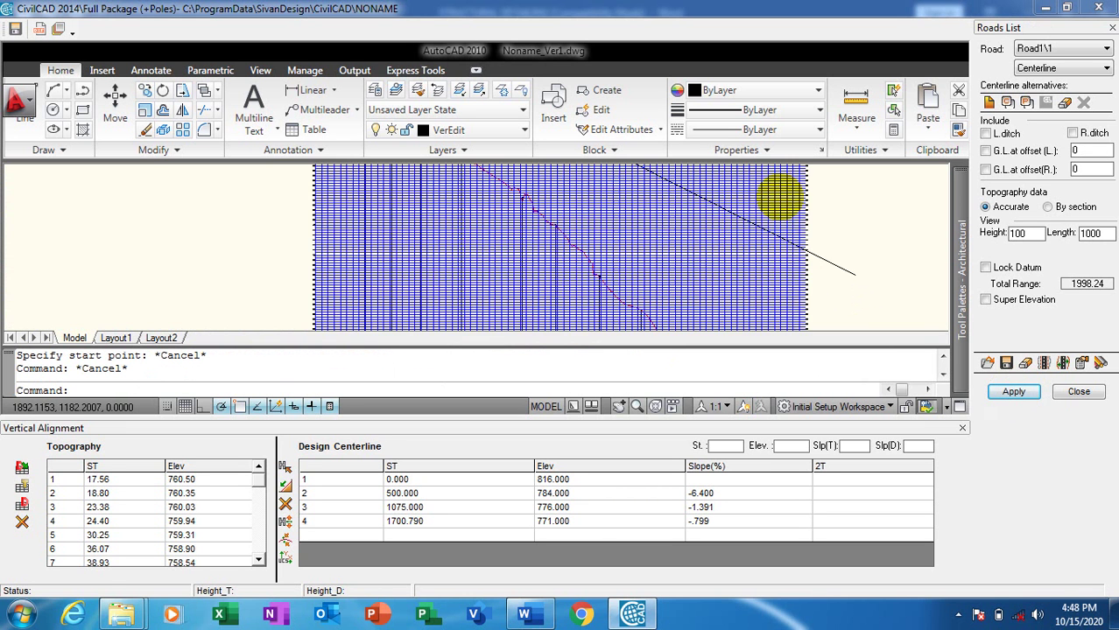
scroll(770, 198, down, 7)
scroll(713, 268, up, 2)
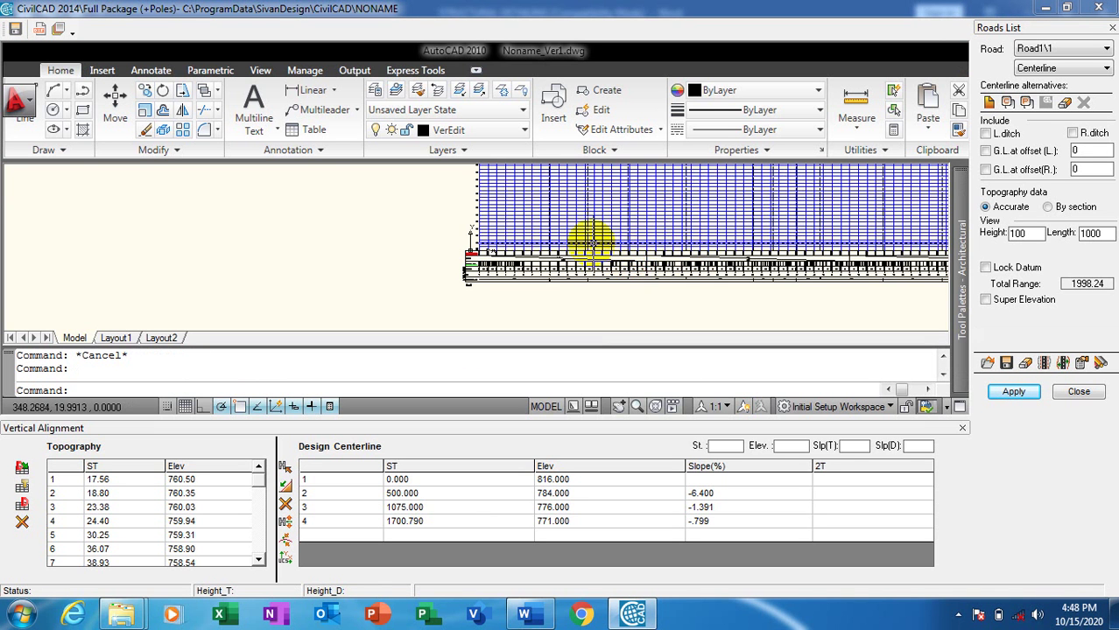
scroll(454, 240, up, 1)
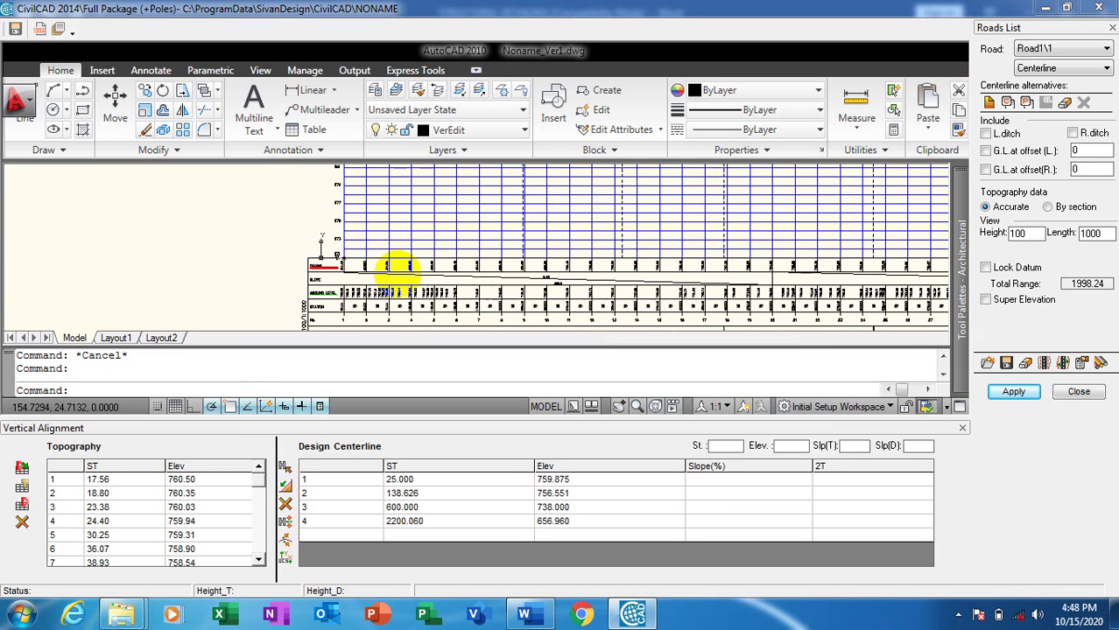
scroll(367, 261, up, 1)
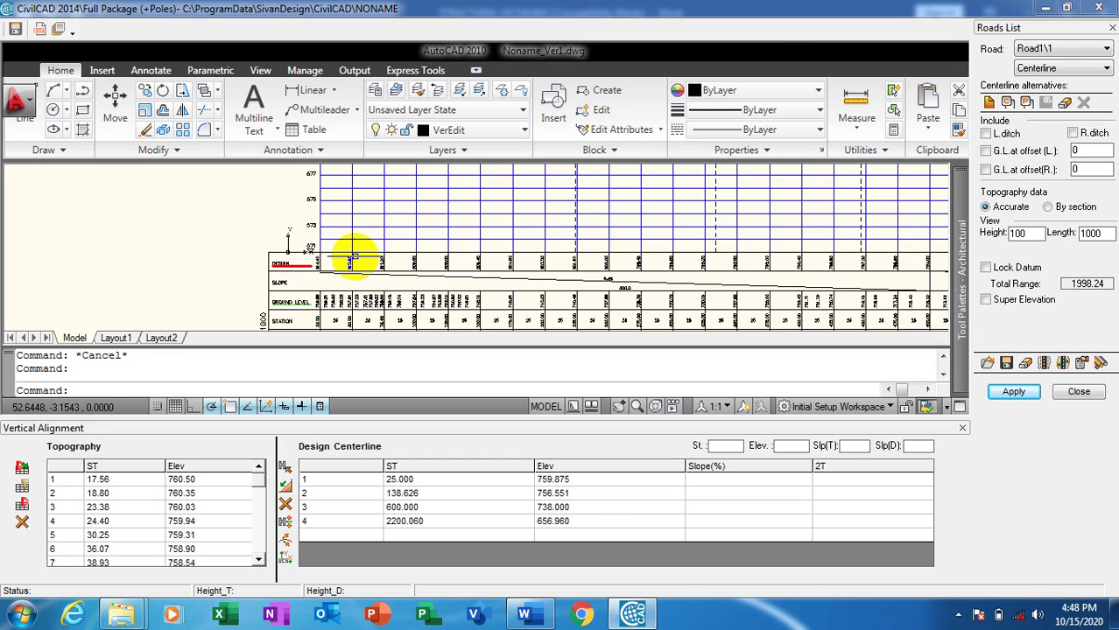
scroll(353, 259, up, 2)
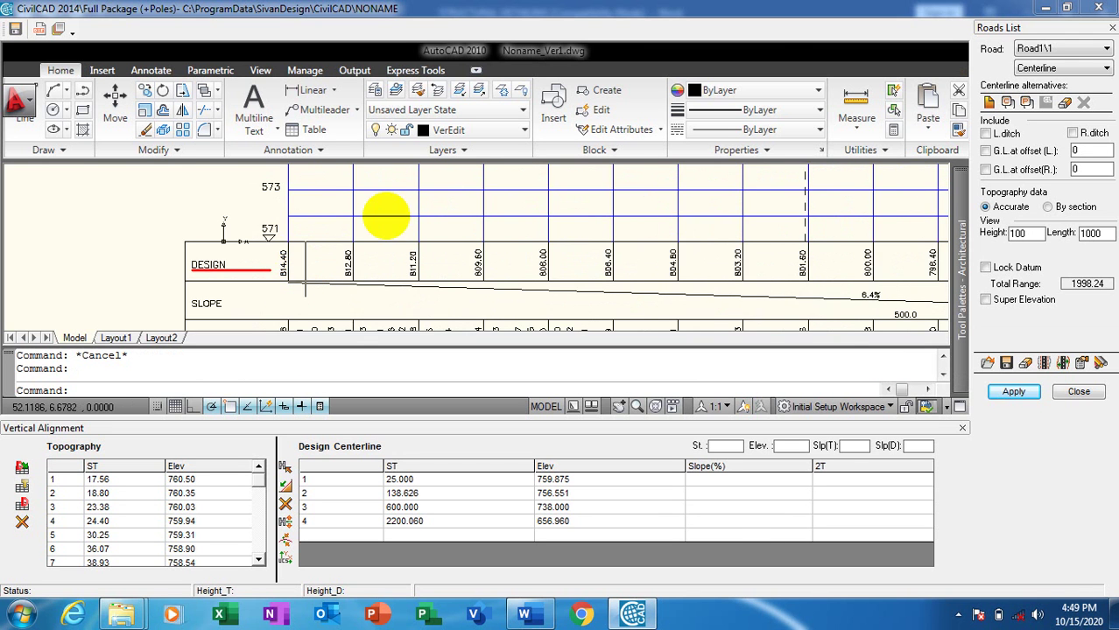
scroll(337, 250, down, 1)
scroll(299, 318, up, 2)
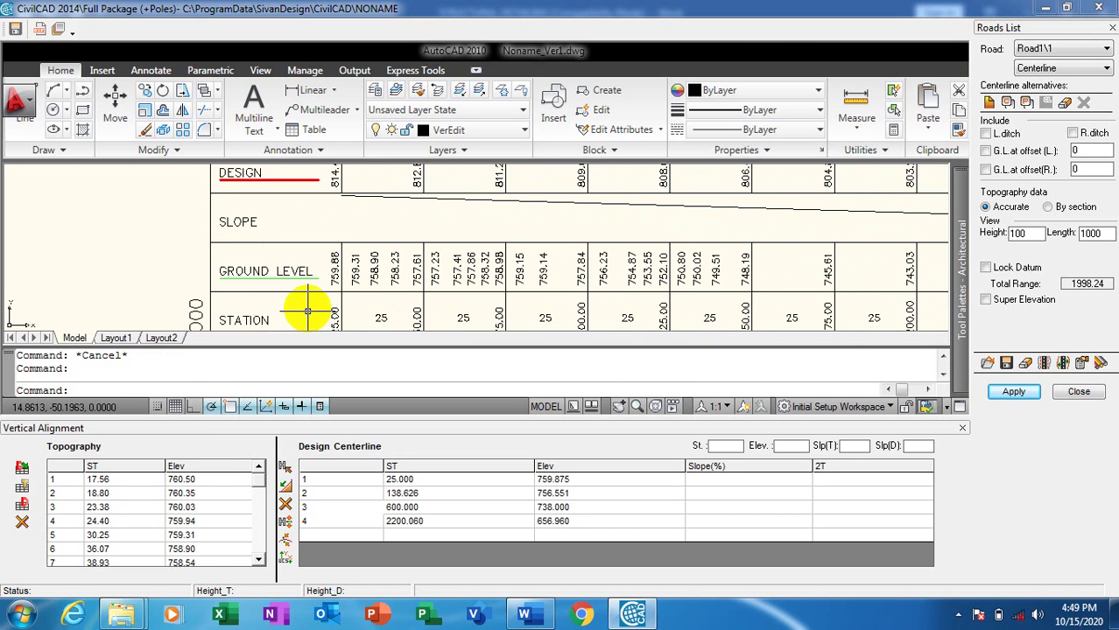
scroll(282, 229, up, 2)
scroll(282, 267, down, 4)
scroll(283, 273, up, 2)
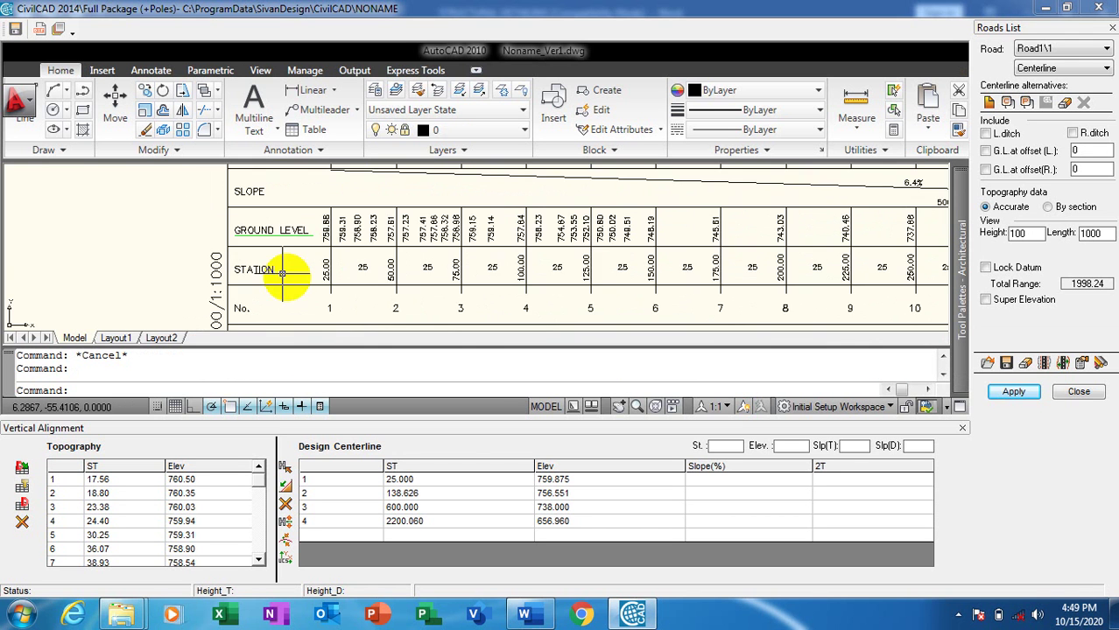
scroll(456, 288, up, 2)
scroll(366, 282, down, 3)
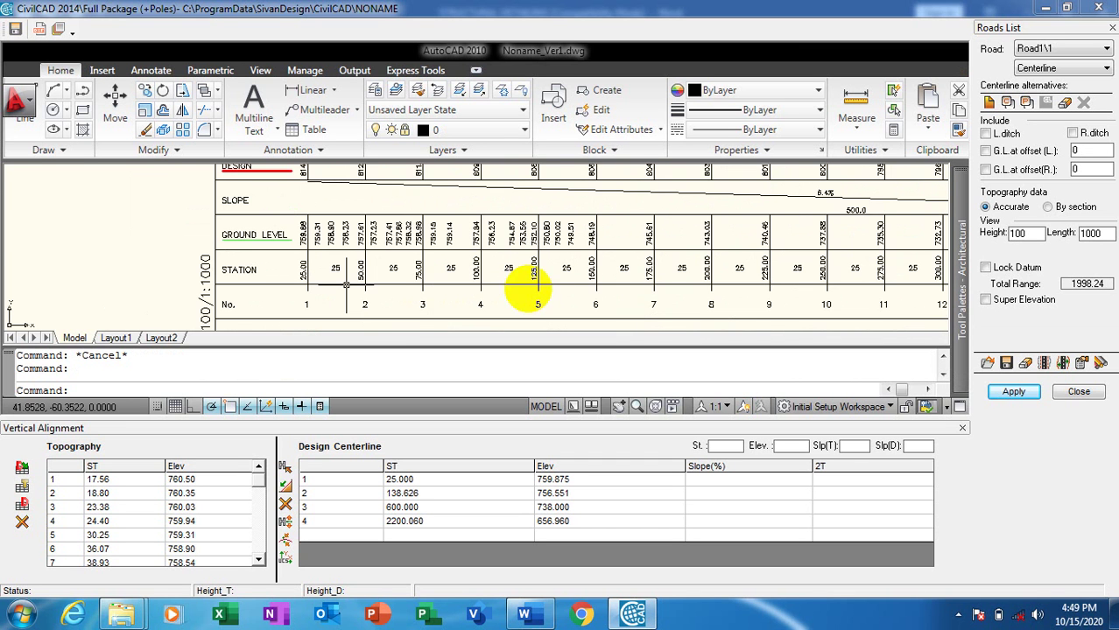
scroll(752, 280, up, 3)
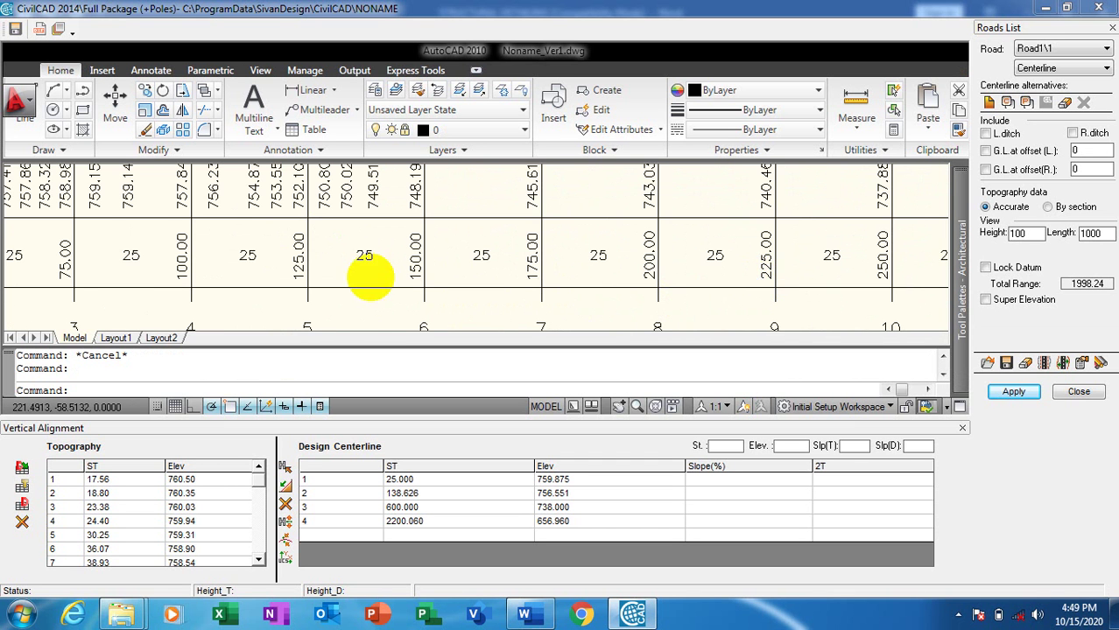
scroll(76, 263, down, 2)
scroll(232, 252, down, 5)
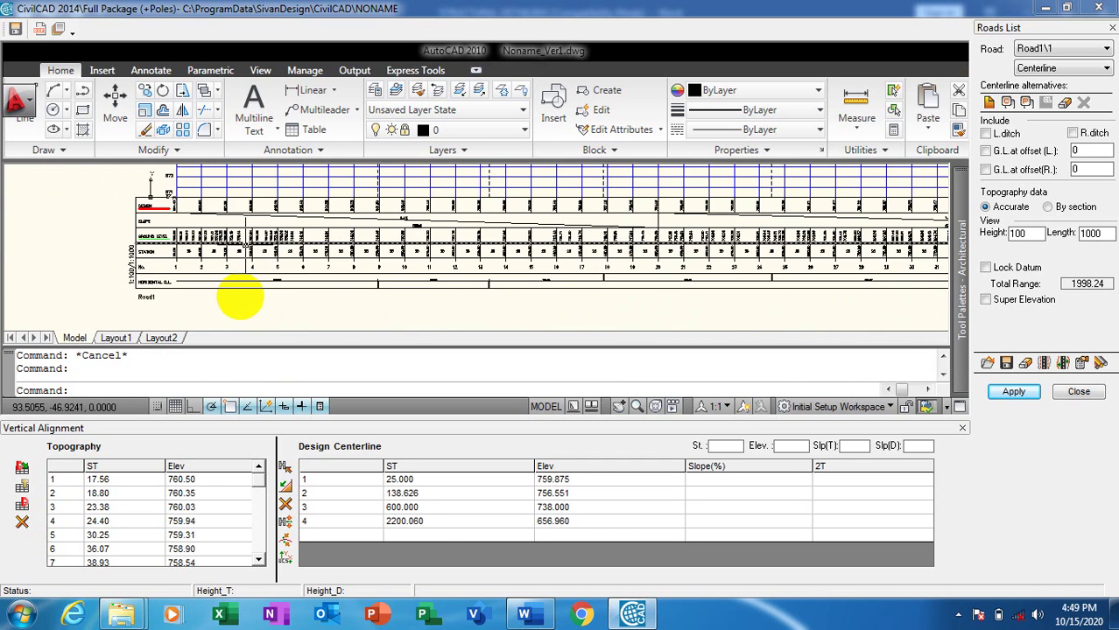
- Regenerate the drawing to redisplay the profile grid and its data table
scroll(372, 270, up, 8)
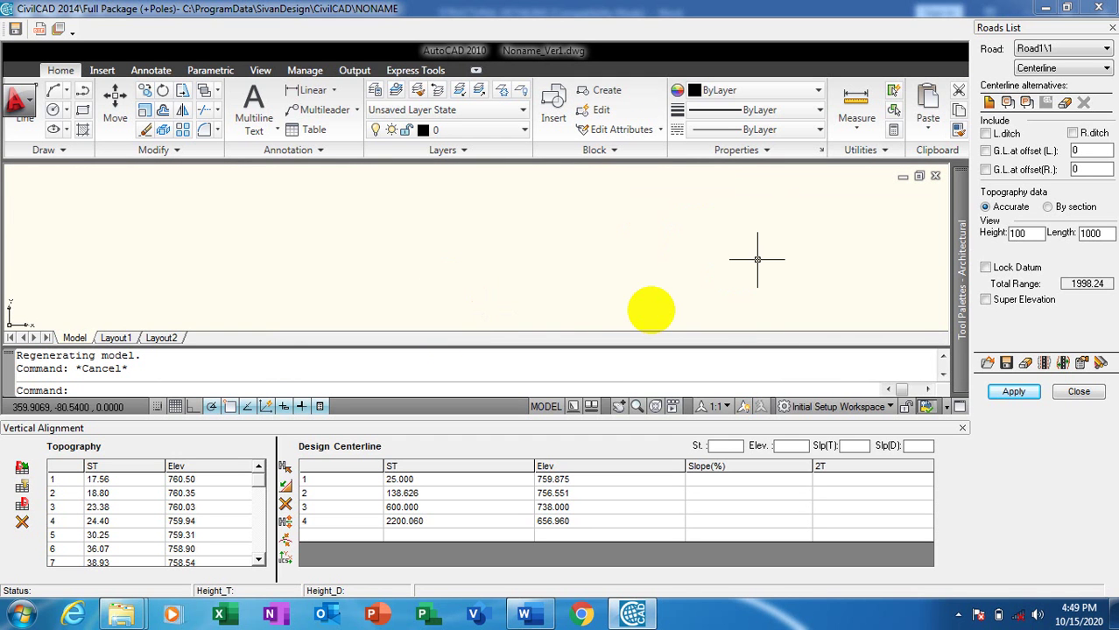
scroll(700, 280, down, 2)
key(Escape)
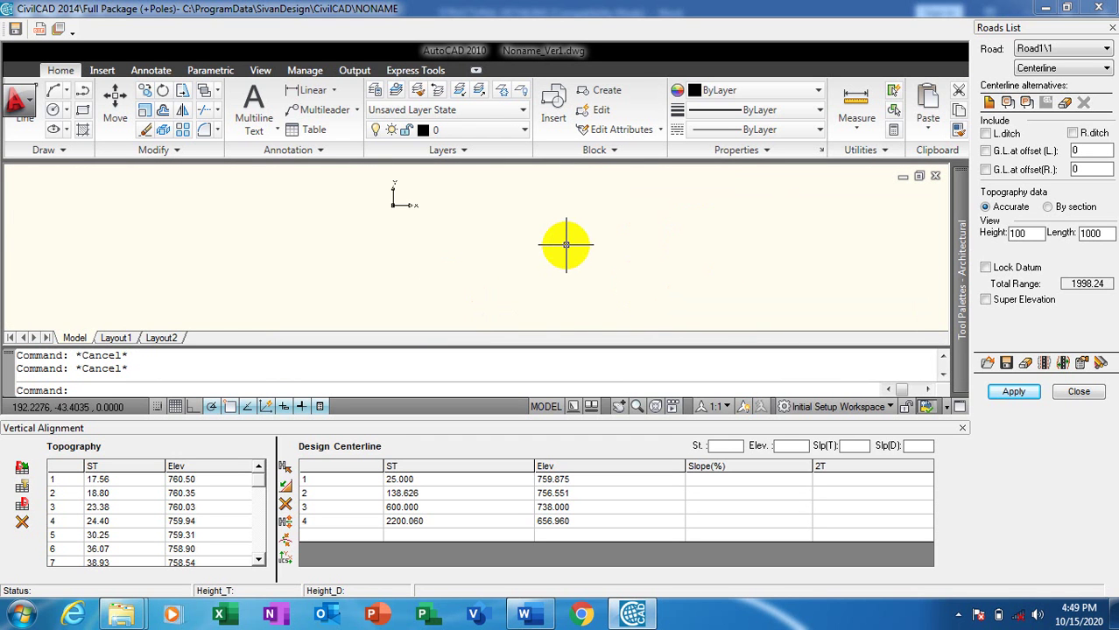
text(re)
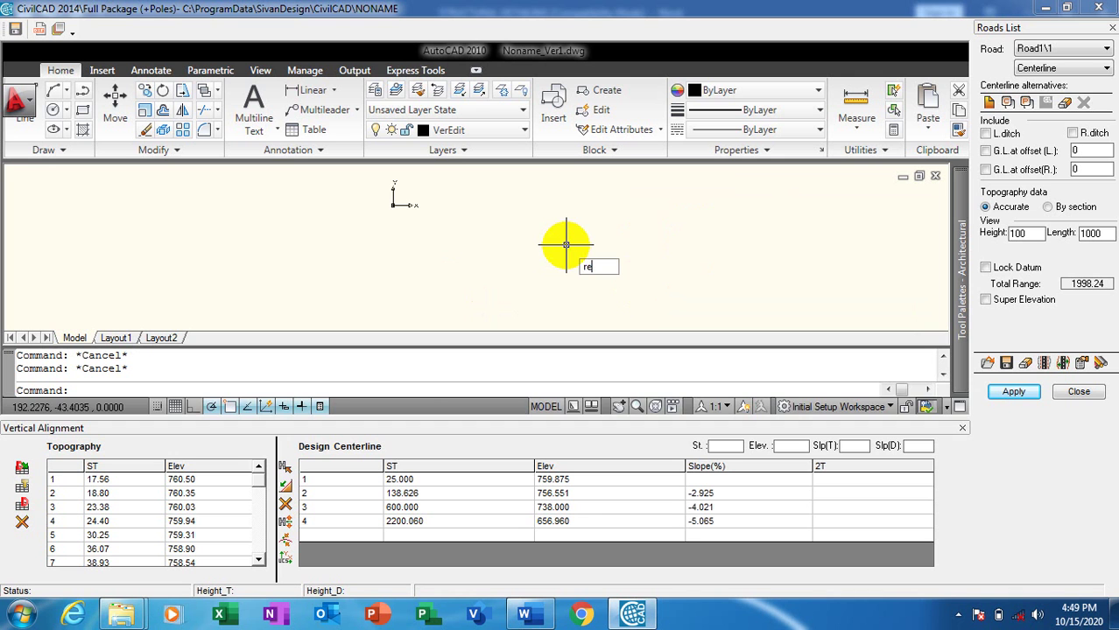
key(Return)
key(Escape)
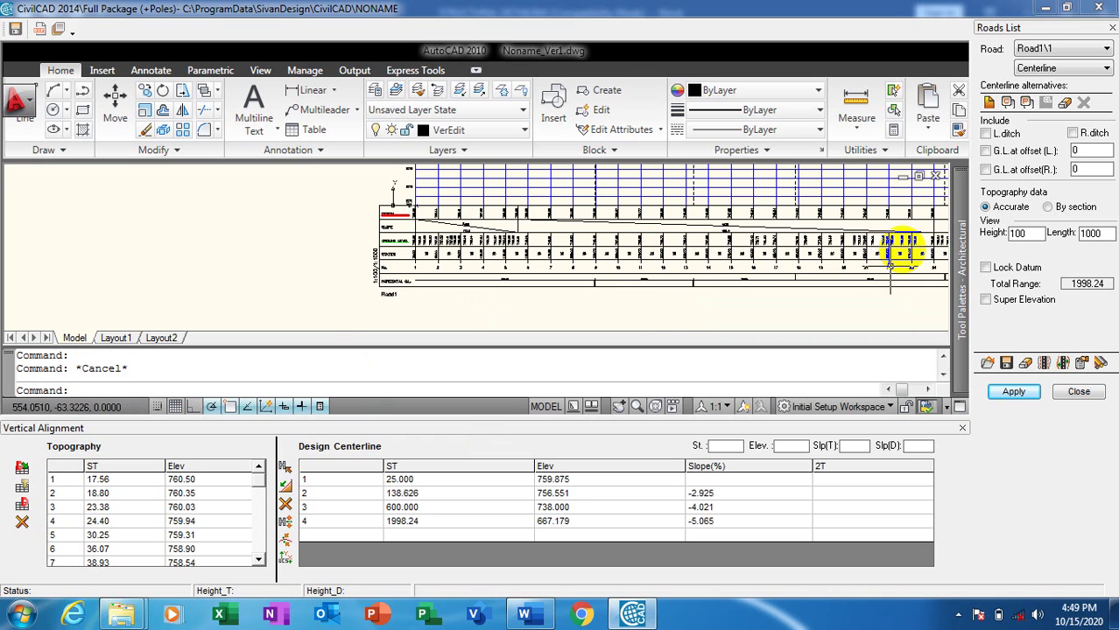
- Examine the updated design line where it reaches the far edge of the profile grid
scroll(561, 250, down, 2)
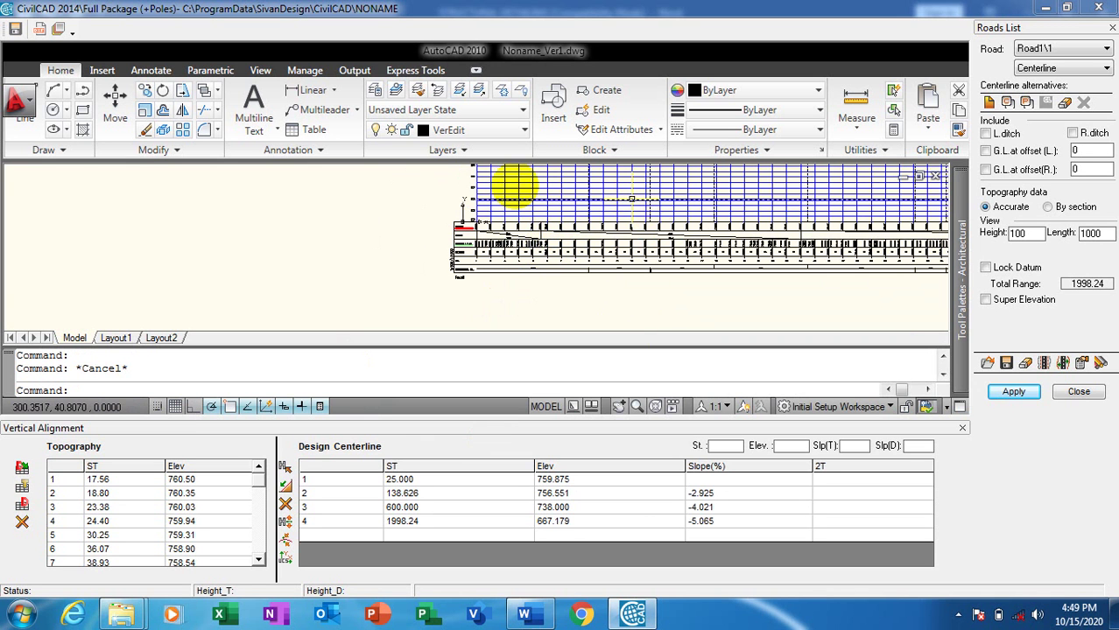
scroll(525, 225, down, 1)
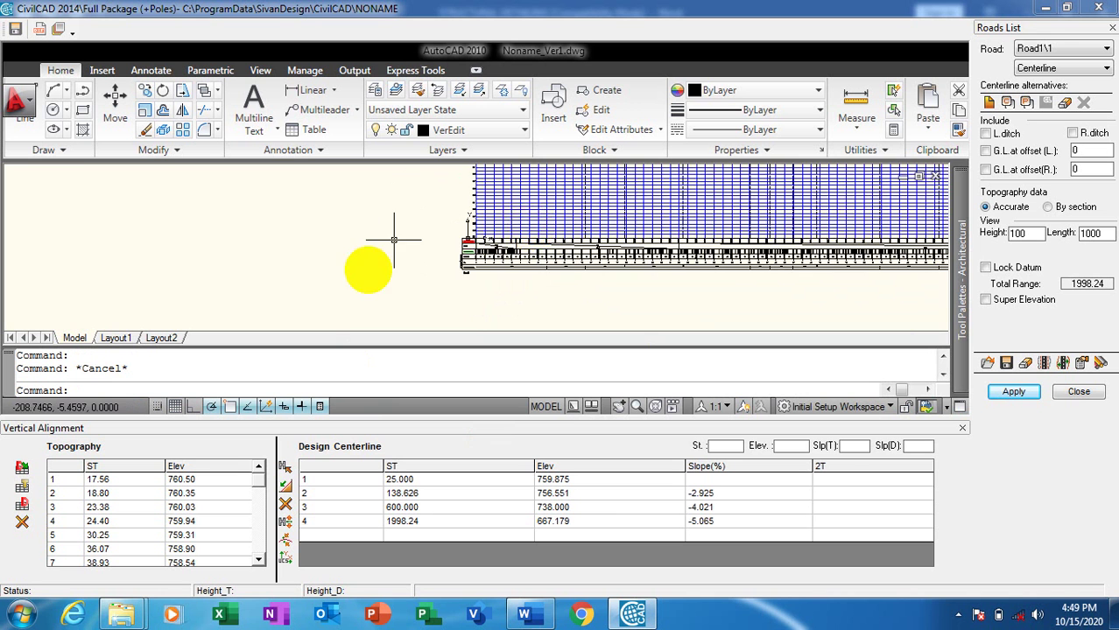
scroll(540, 216, down, 1)
scroll(694, 300, down, 2)
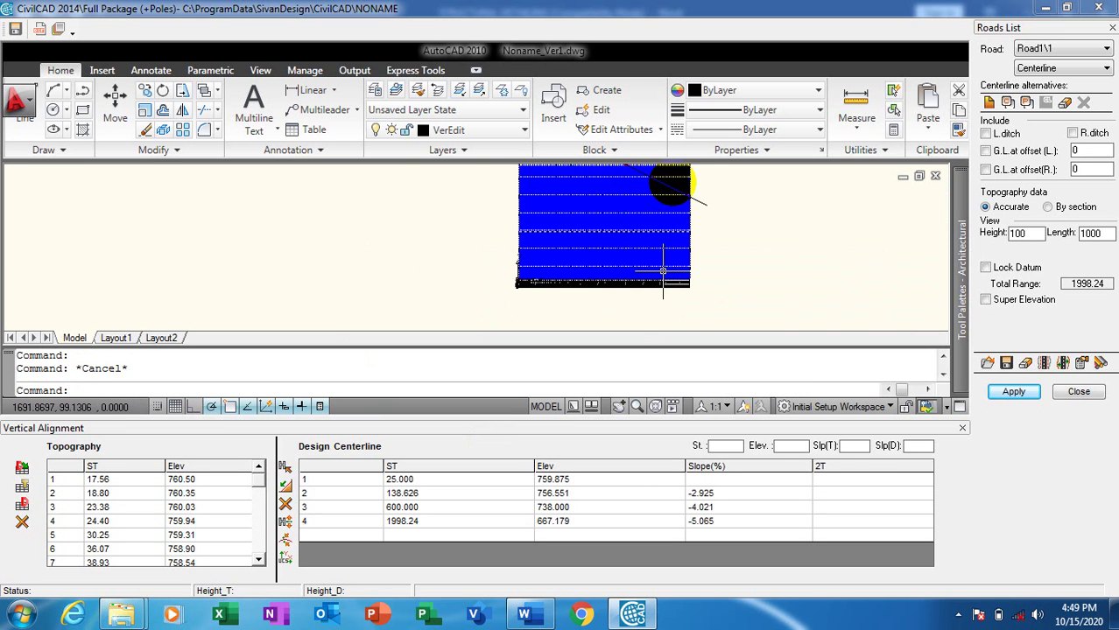
scroll(691, 192, up, 1)
scroll(691, 194, up, 1)
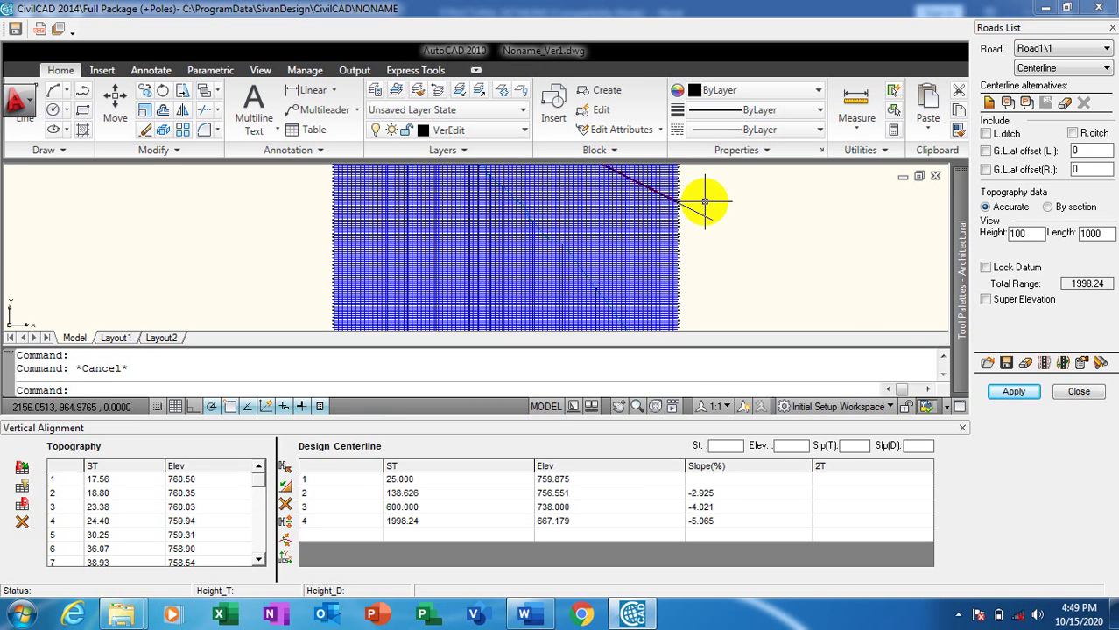
scroll(687, 197, up, 5)
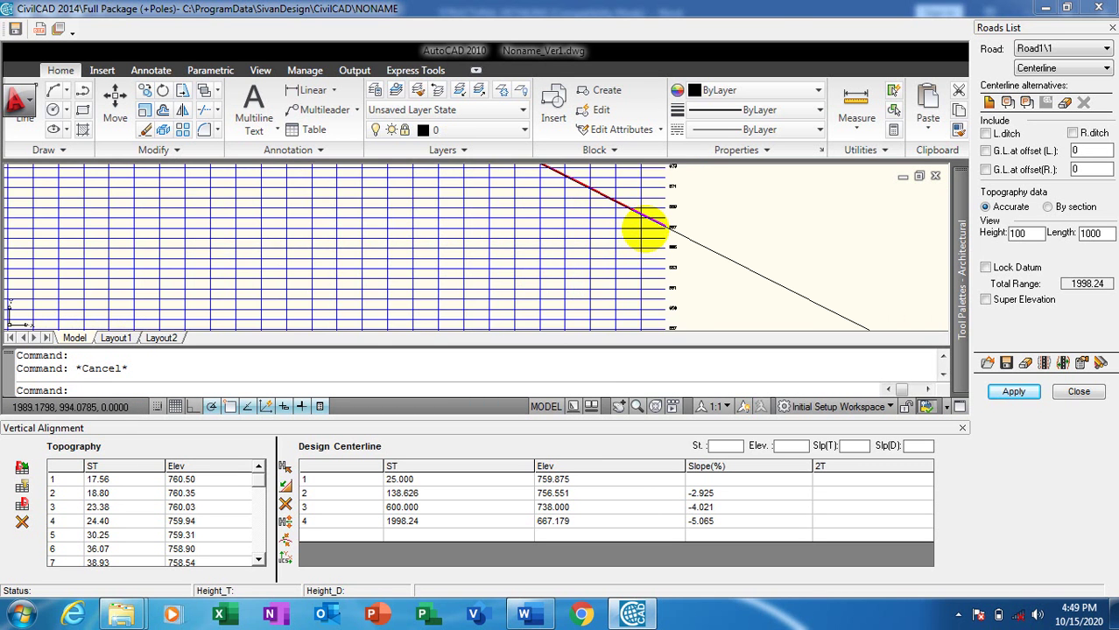
scroll(692, 210, up, 1)
- Clear the plotted profile grid from around the black polyline and regenerate the drawing
key(ctrl+a)
key(Delete)
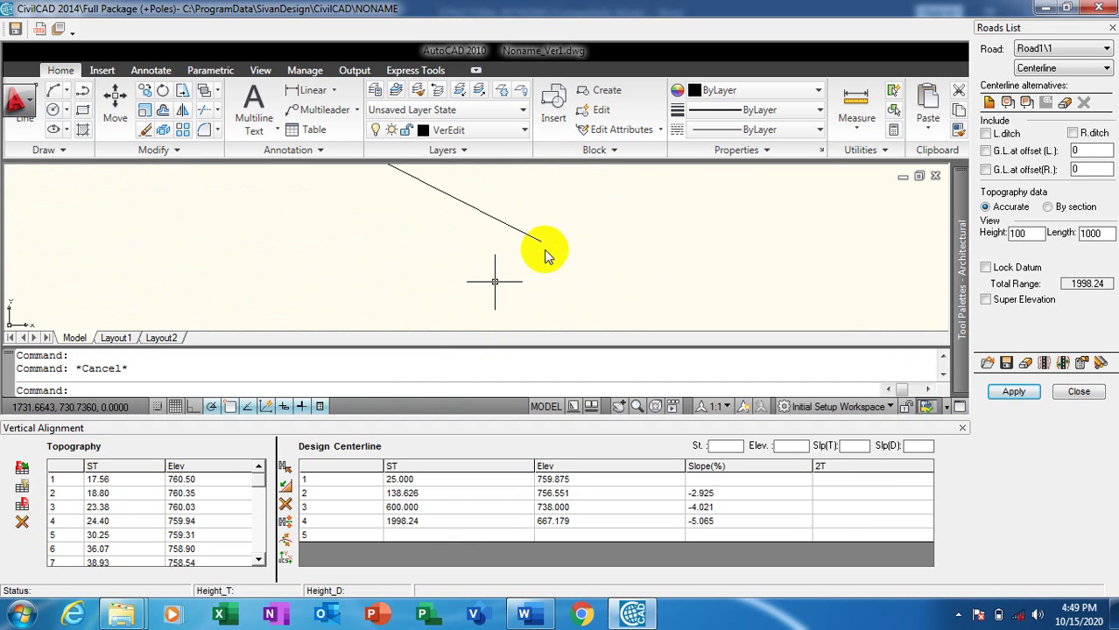
middle_drag(523, 260, 654, 274)
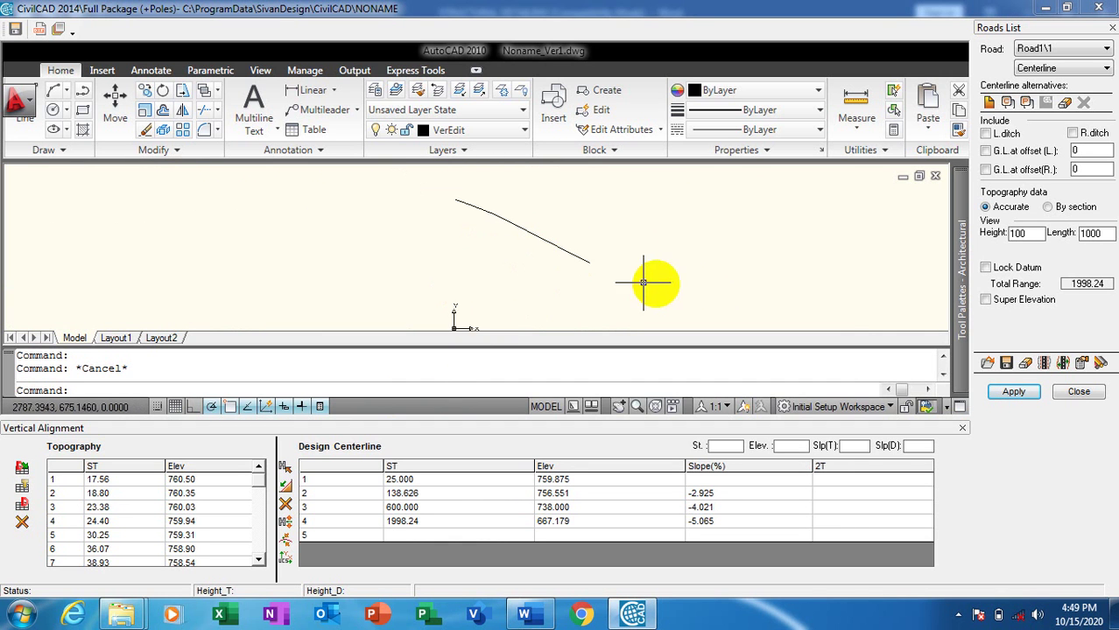
scroll(648, 274, down, 3)
scroll(642, 274, up, 5)
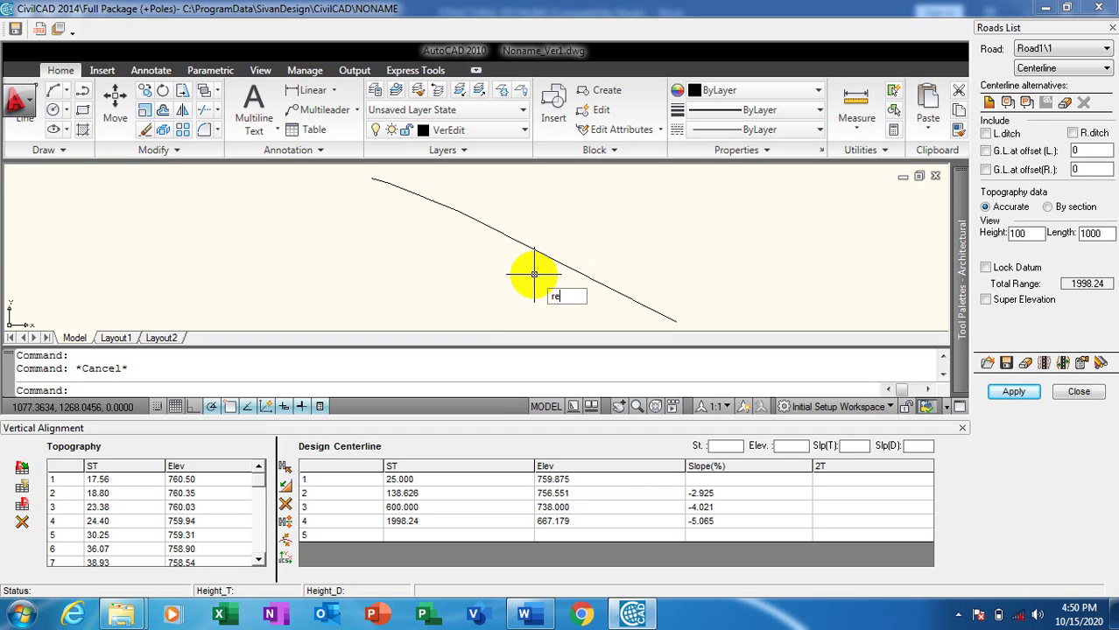
key(Return)
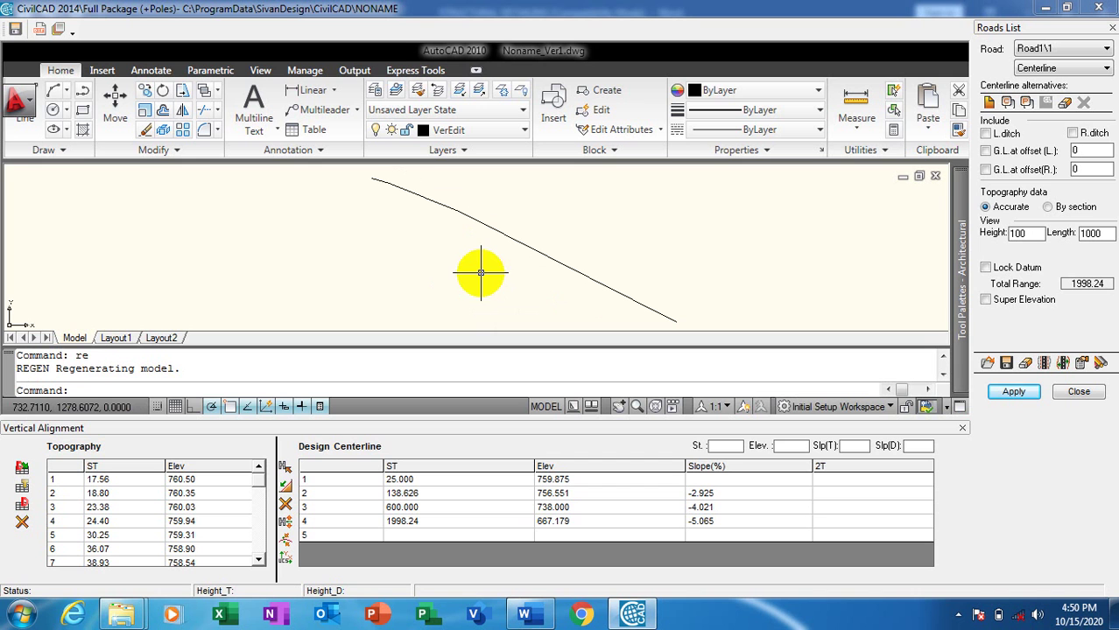
- Undo the regeneration and the preceding view and drawing changes
key(ctrl+z)
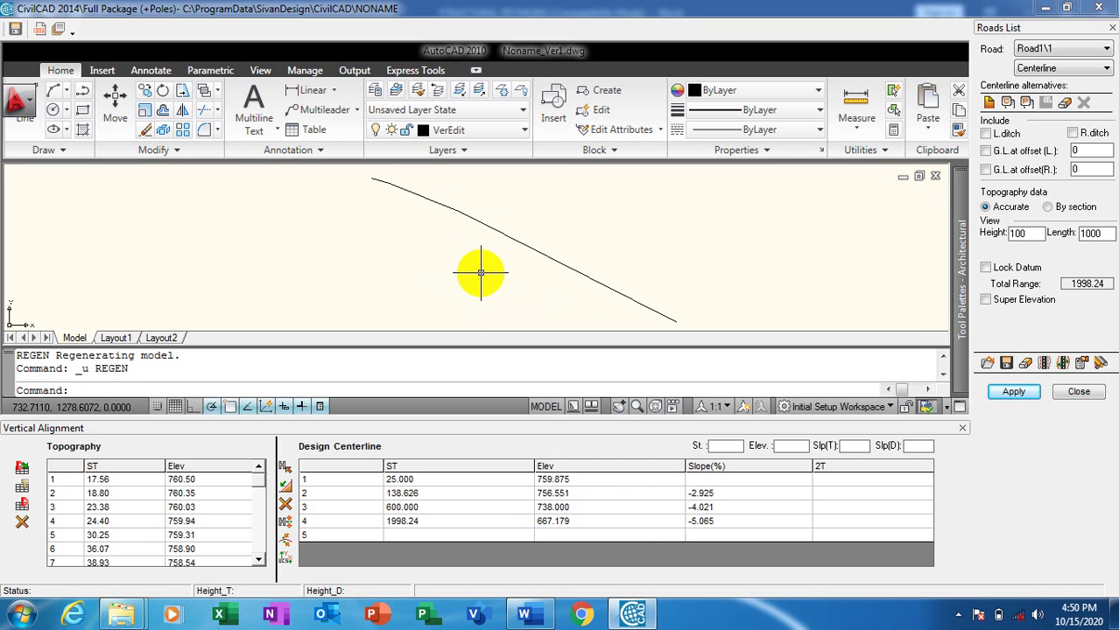
scroll(554, 220, down, 3)
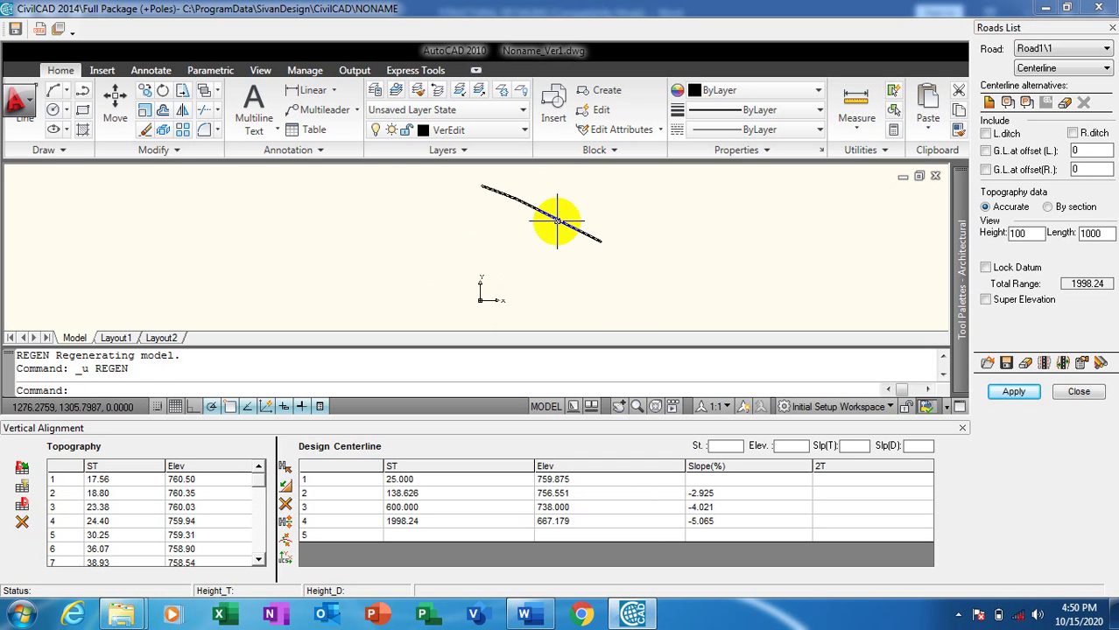
key(ctrl+z)
key(ctrl+z)
key(ctrl+z)
key(ctrl+z)
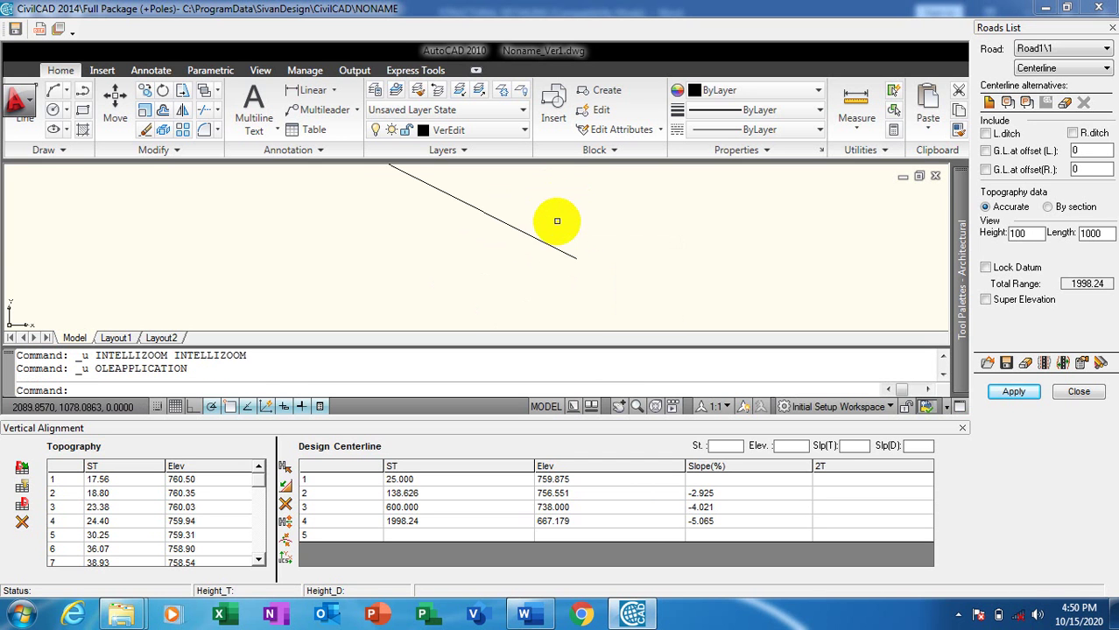
key(ctrl+z)
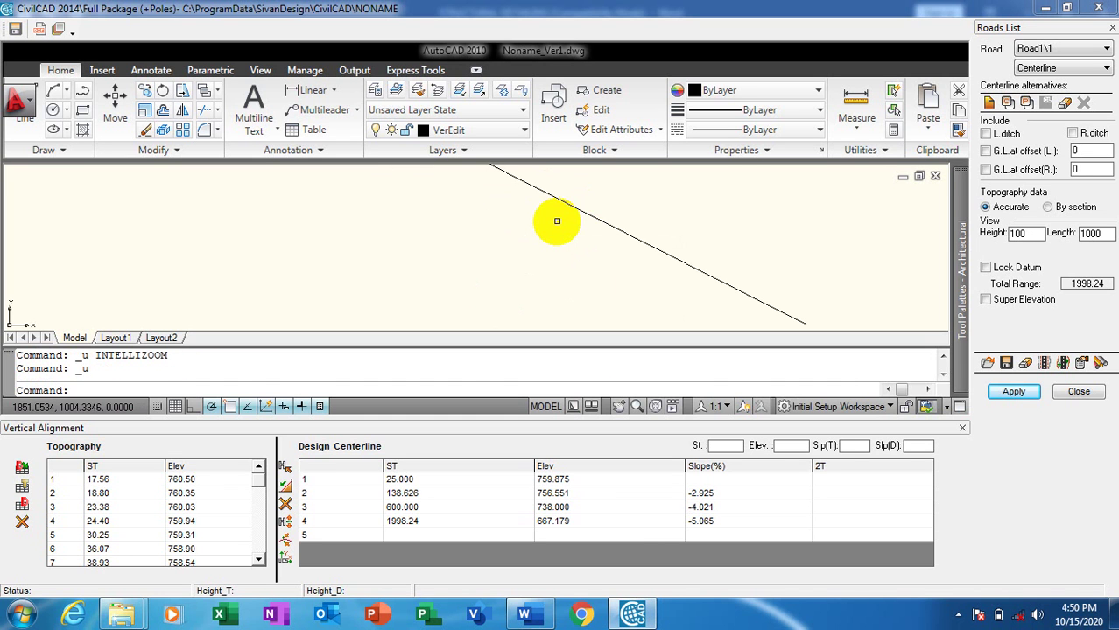
key(ctrl+z)
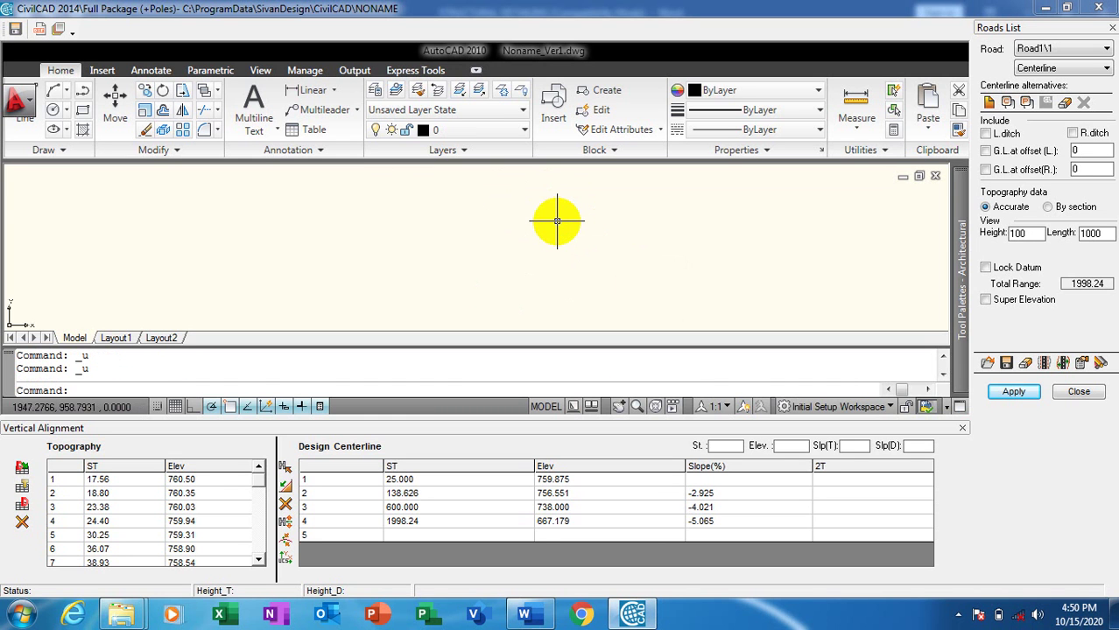
- Try to bring back the missing profile grid by regenerating the drawing and searching the empty area around the origin
scroll(647, 248, down, 2)
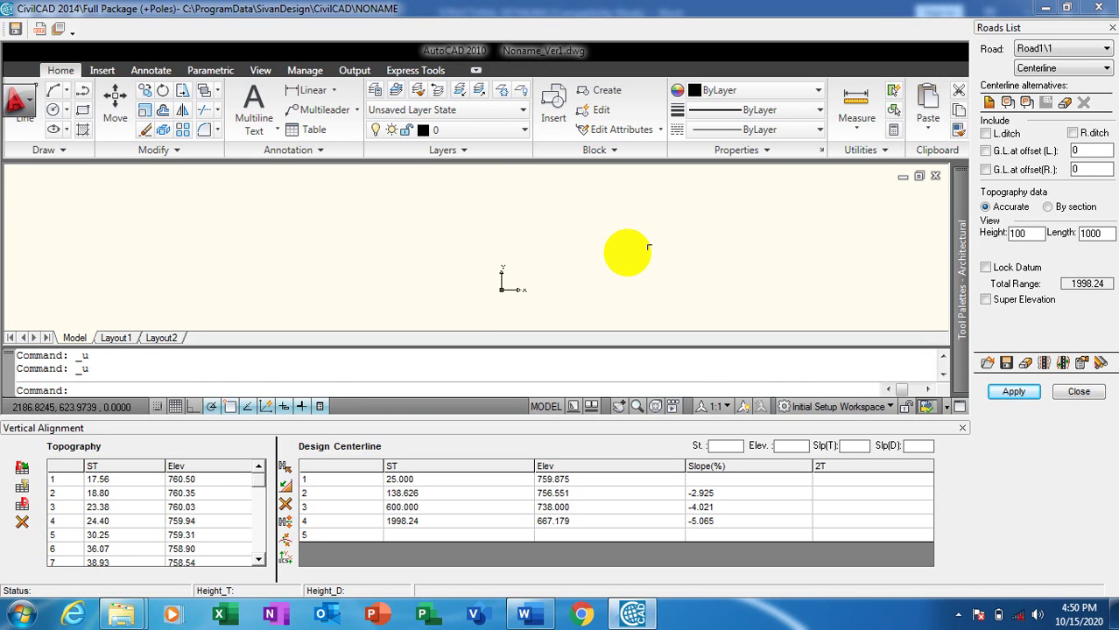
scroll(647, 248, up, 1)
key(Escape)
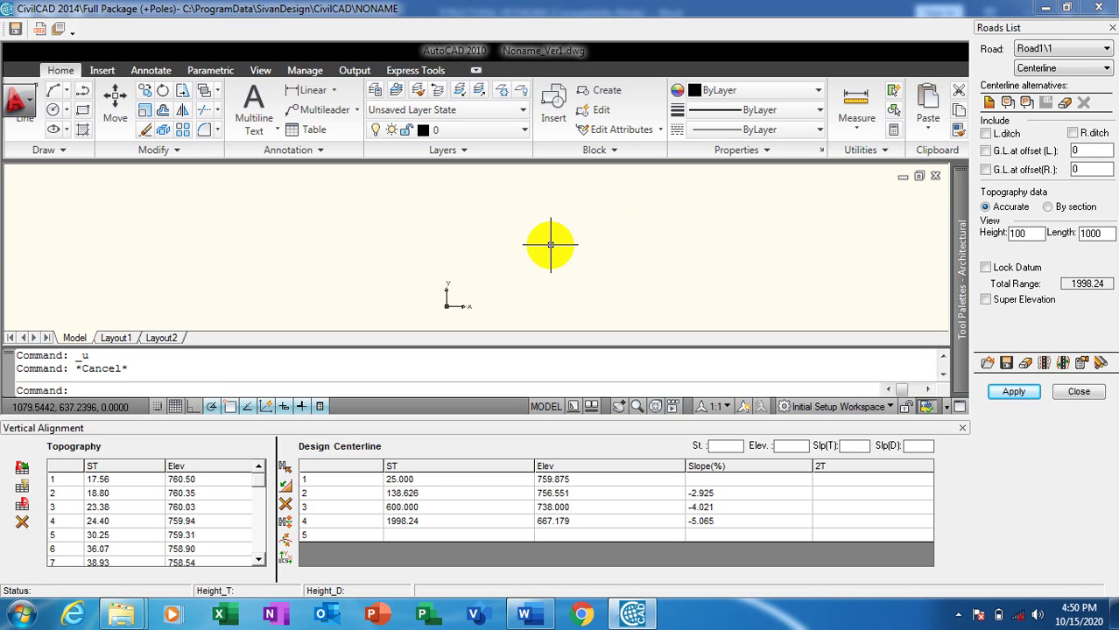
text(re)
key(Return)
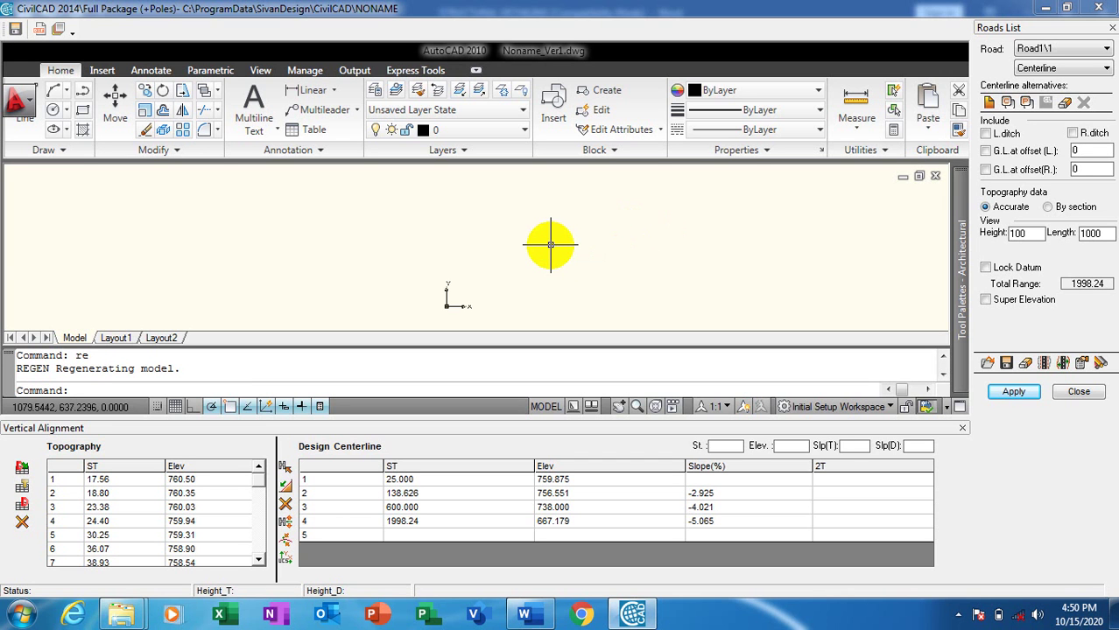
middle_drag(466, 292, 651, 282)
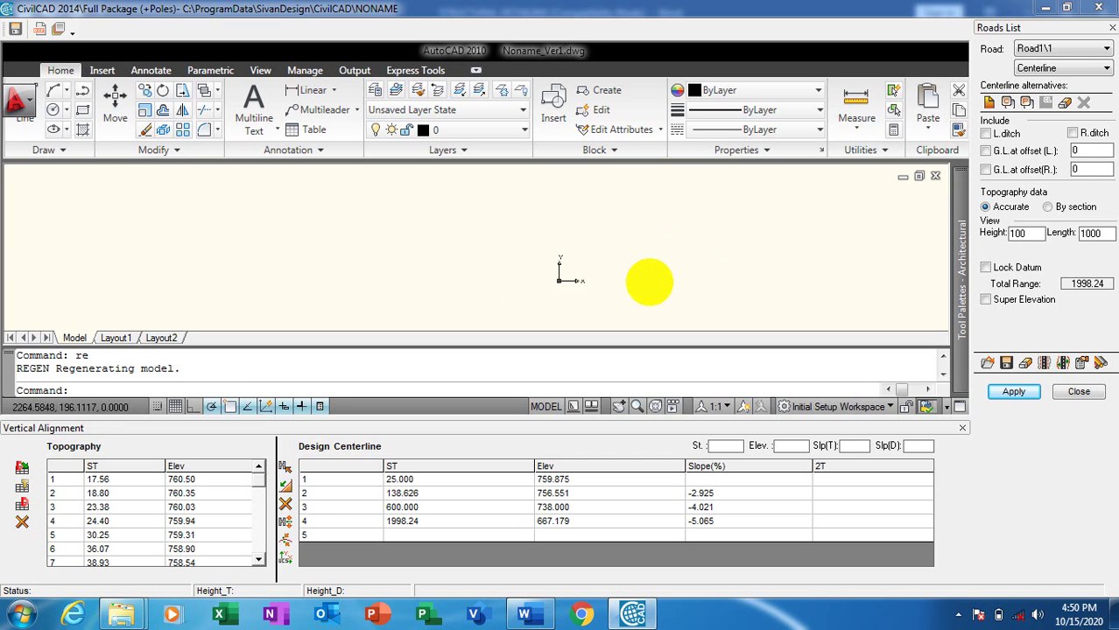
scroll(670, 263, up, 1)
scroll(656, 249, up, 1)
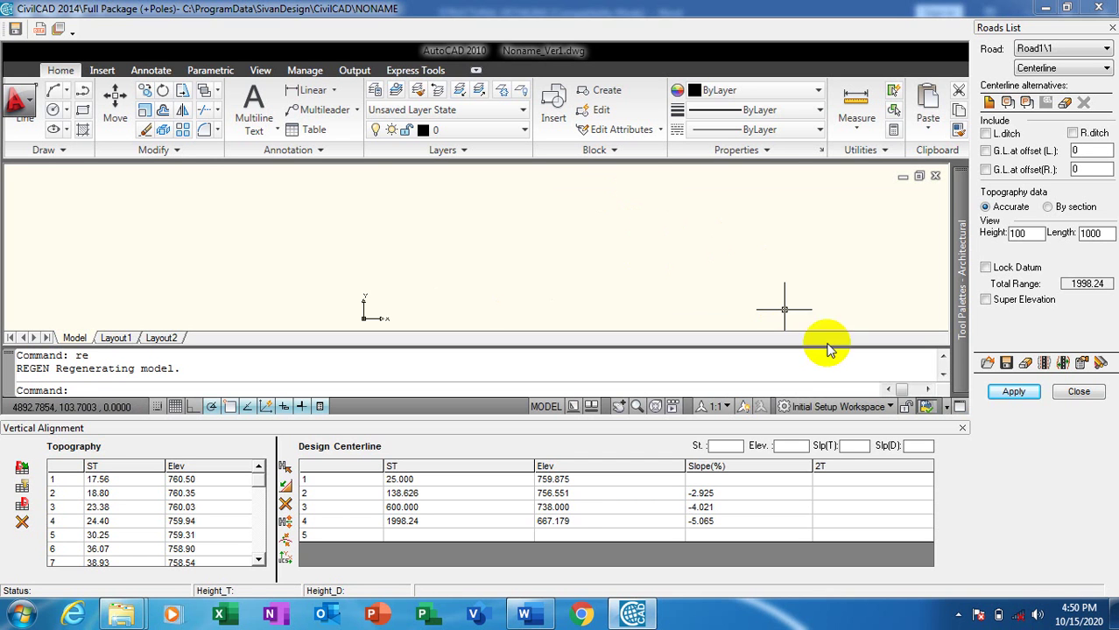
- Close the vertical alignment editor and return to the topographic plan showing the whole road
click(1081, 391)
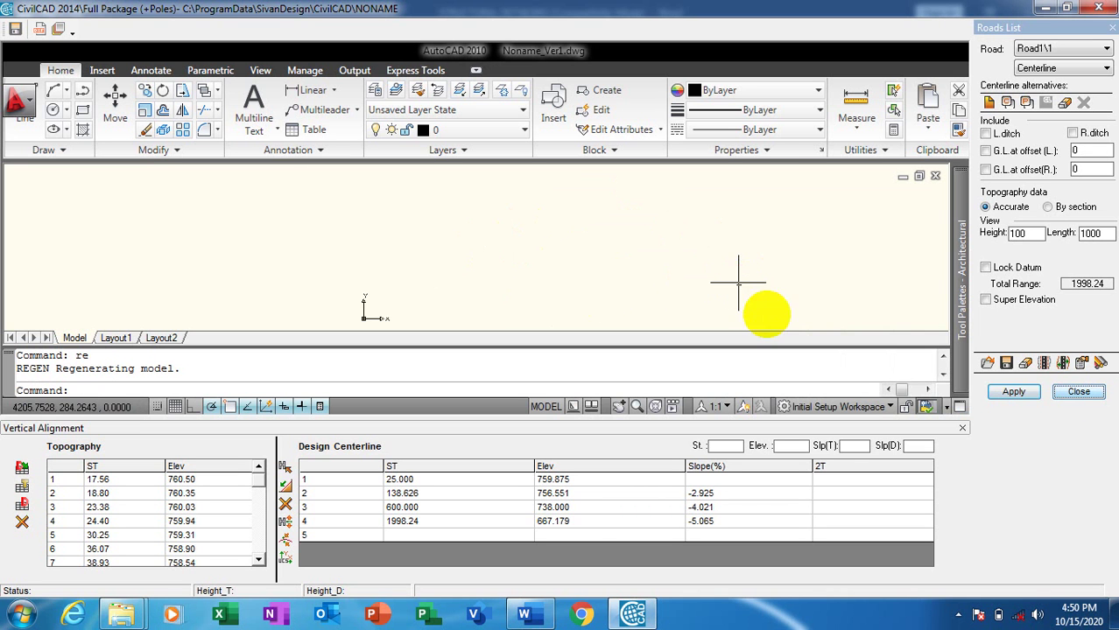
click(1027, 395)
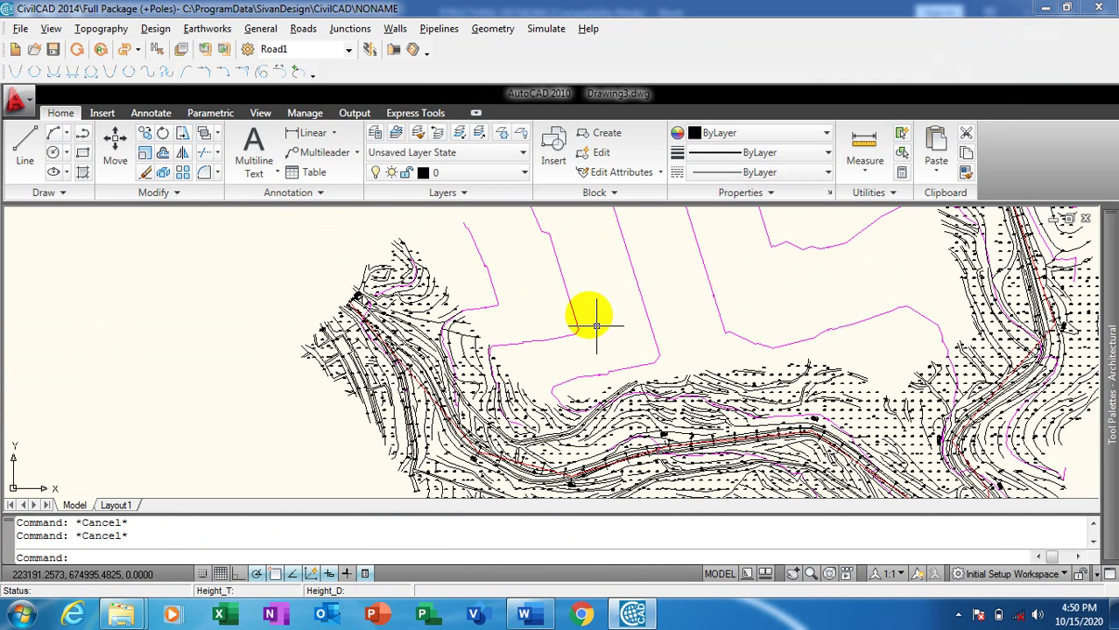
scroll(609, 295, down, 4)
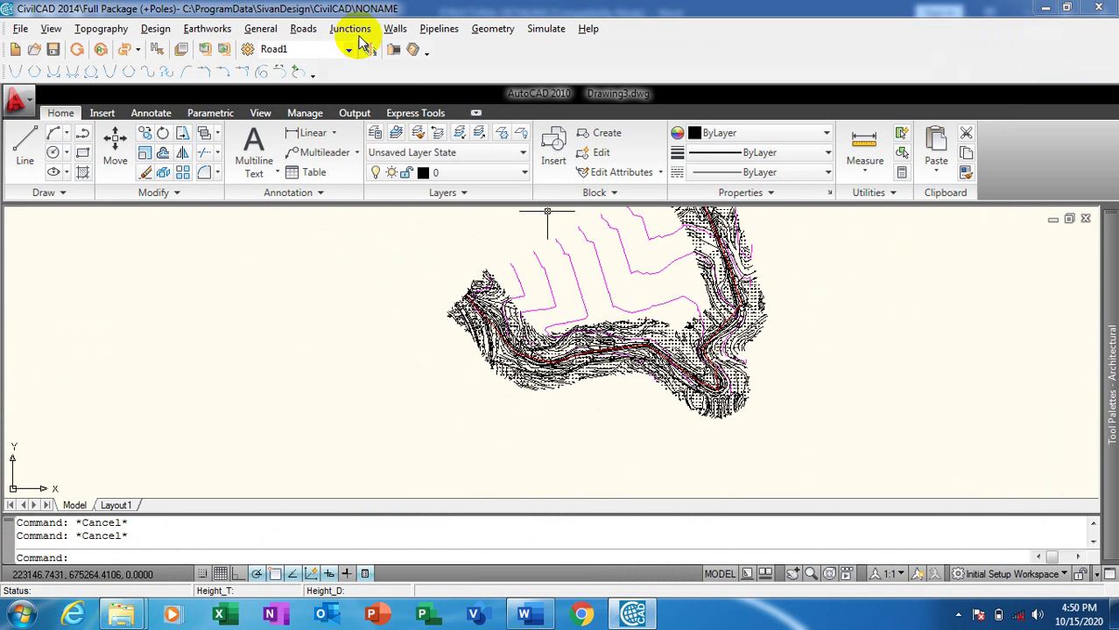
- Reopen the Vertical Alignment editor for Road1 to reload its profile drawing and design centerline table
click(292, 30)
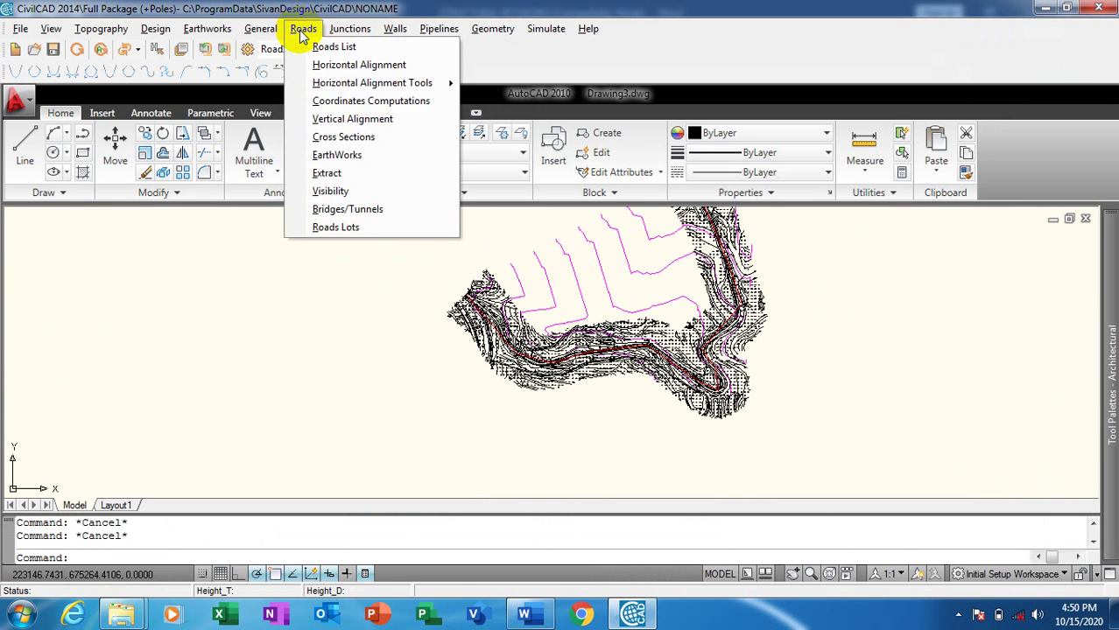
click(394, 124)
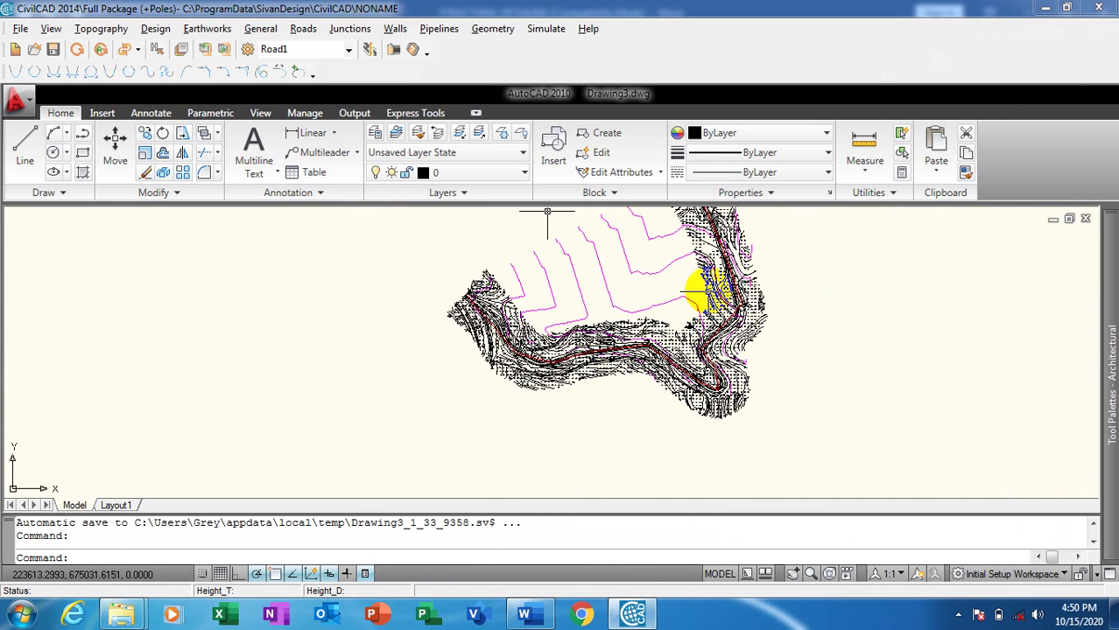
key(Escape)
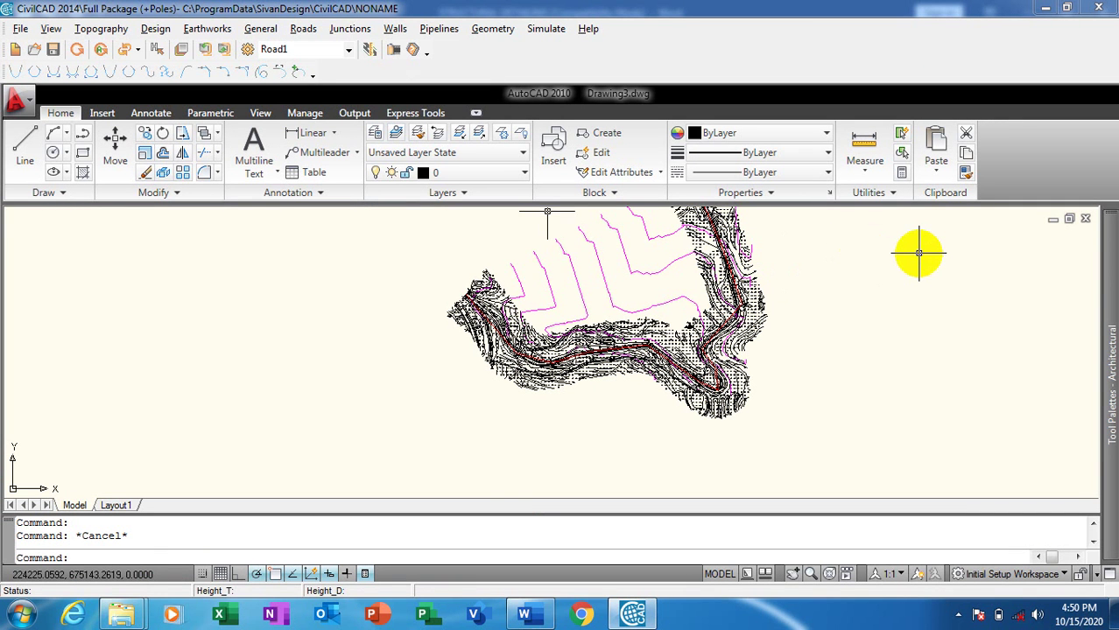
click(475, 115)
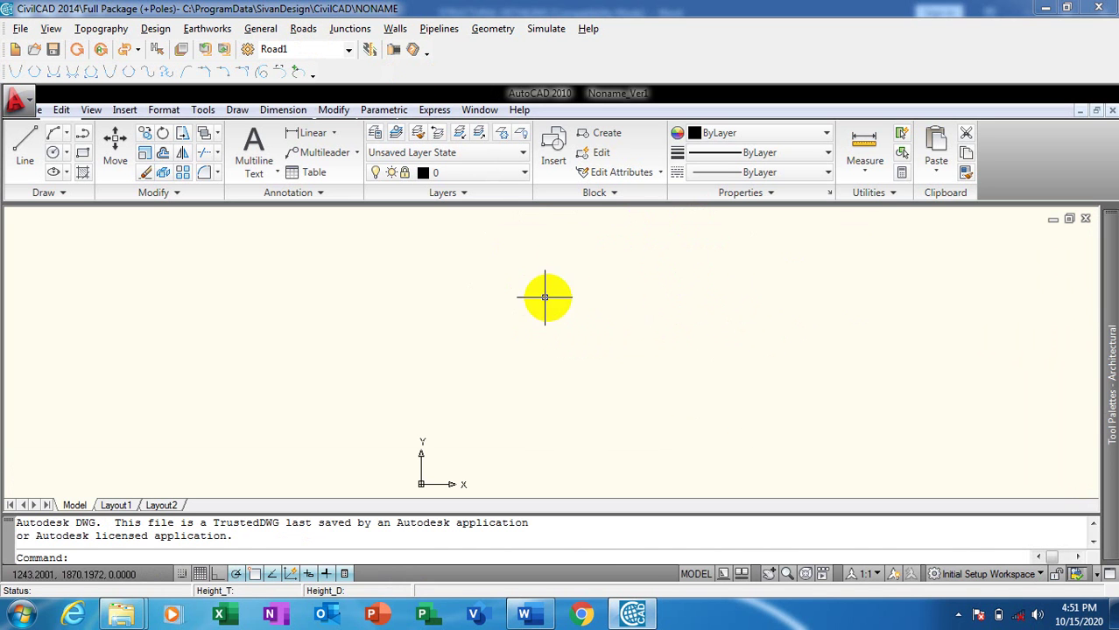
scroll(613, 323, down, 5)
scroll(654, 350, up, 4)
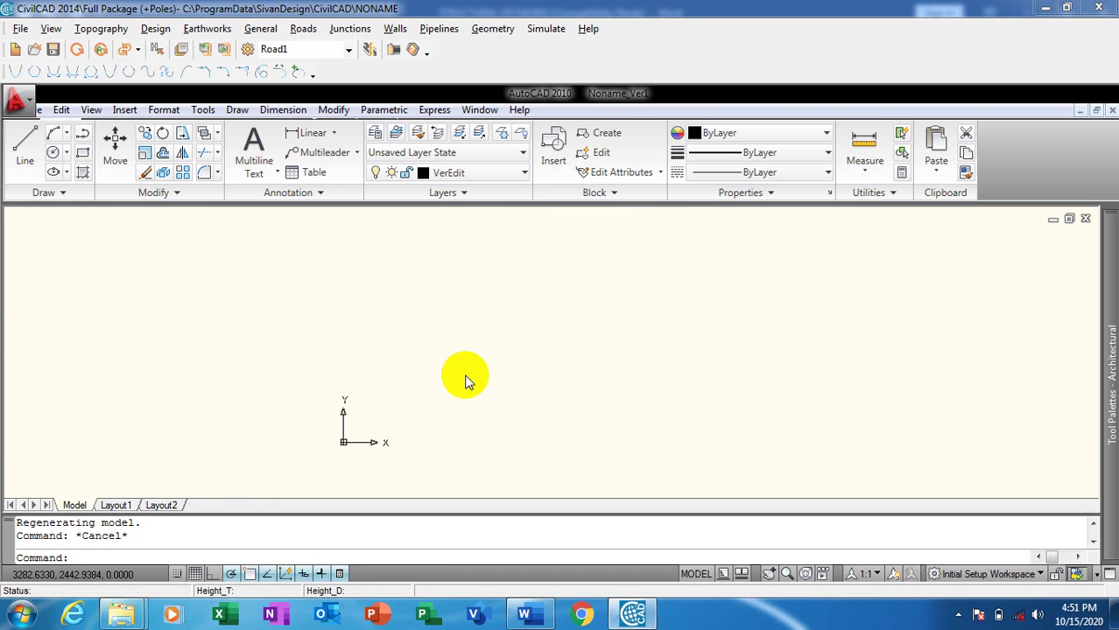
click(659, 365)
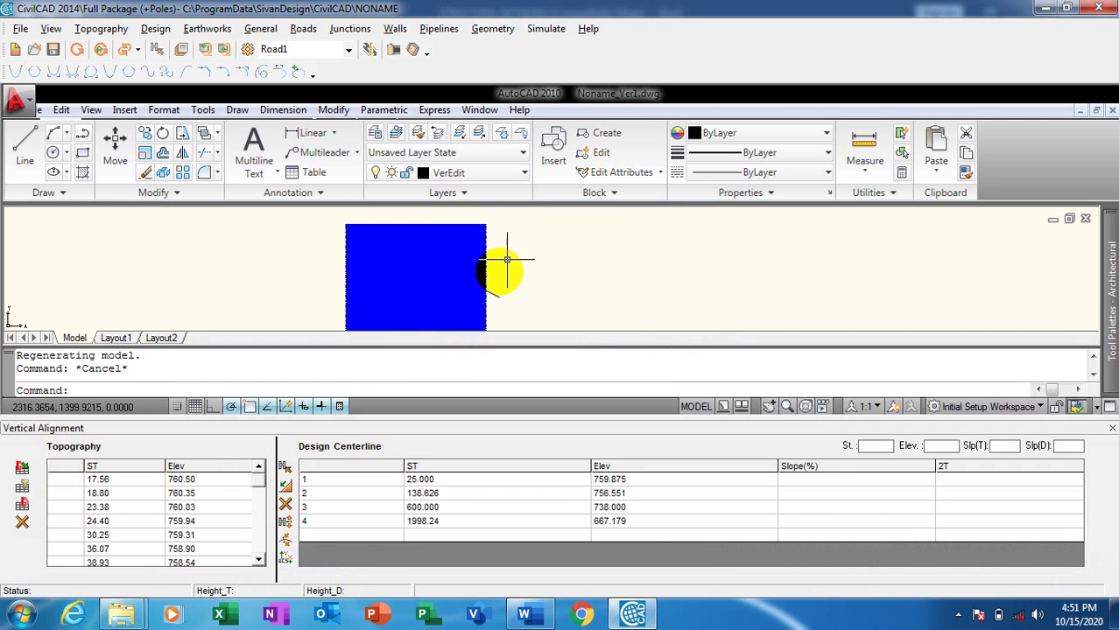
- Examine the reloaded profile grid, comparing the red design line with the green ground profile
scroll(551, 249, down, 4)
scroll(512, 277, up, 2)
scroll(530, 258, up, 5)
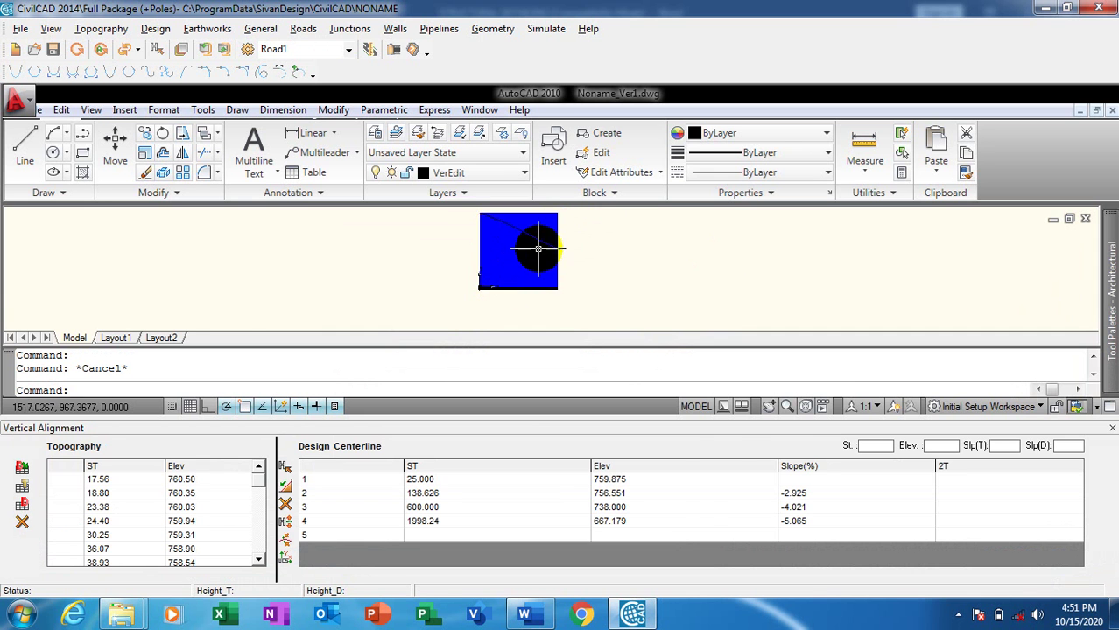
scroll(461, 210, up, 3)
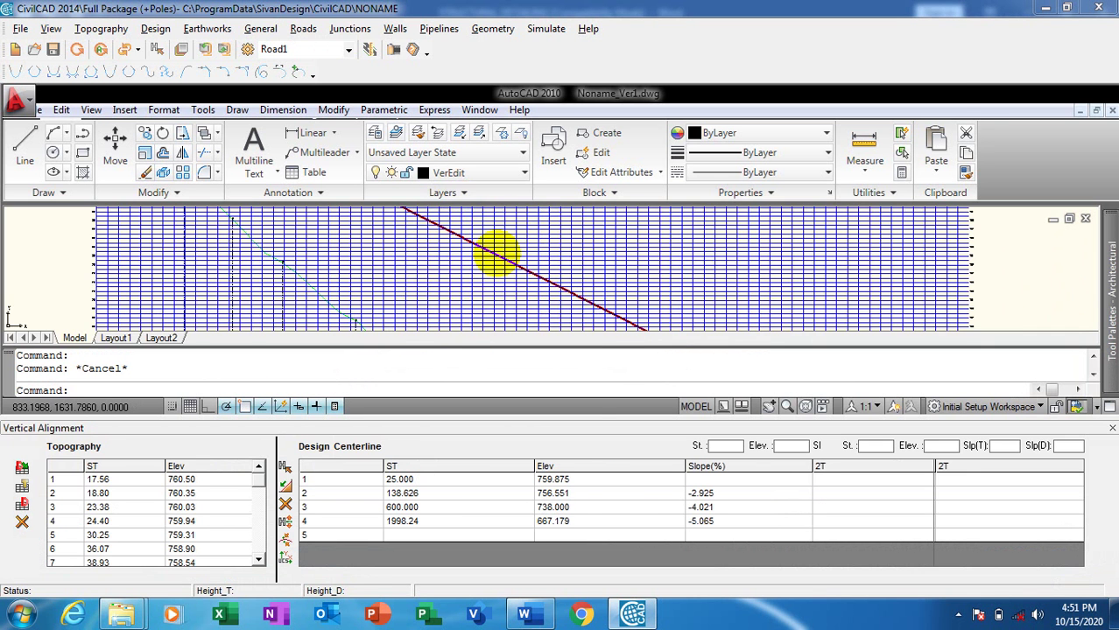
scroll(598, 259, up, 2)
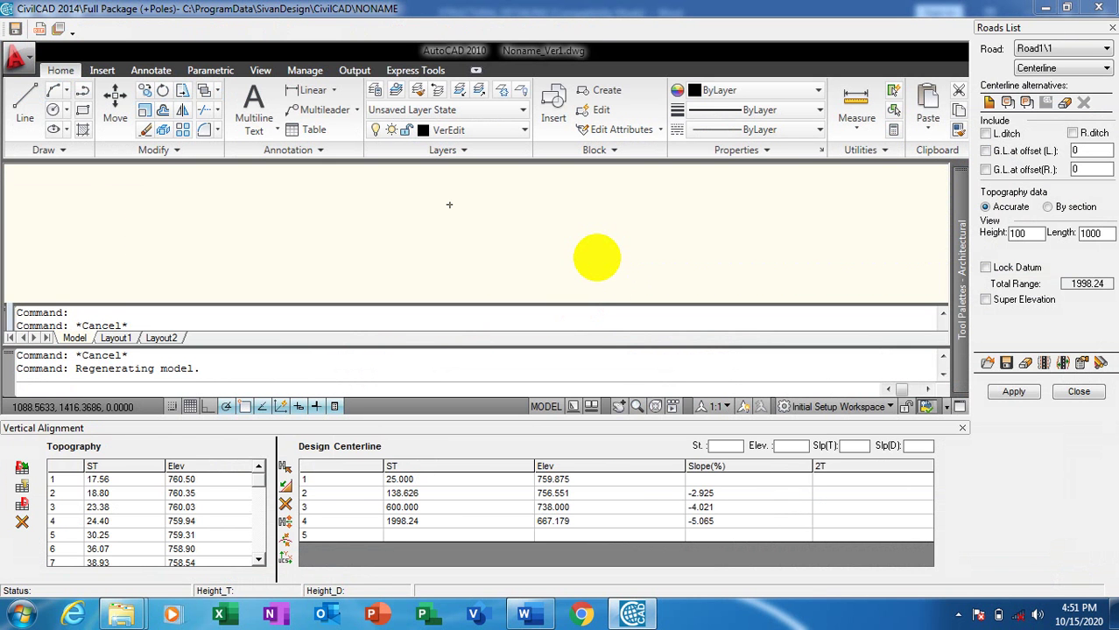
scroll(477, 208, up, 3)
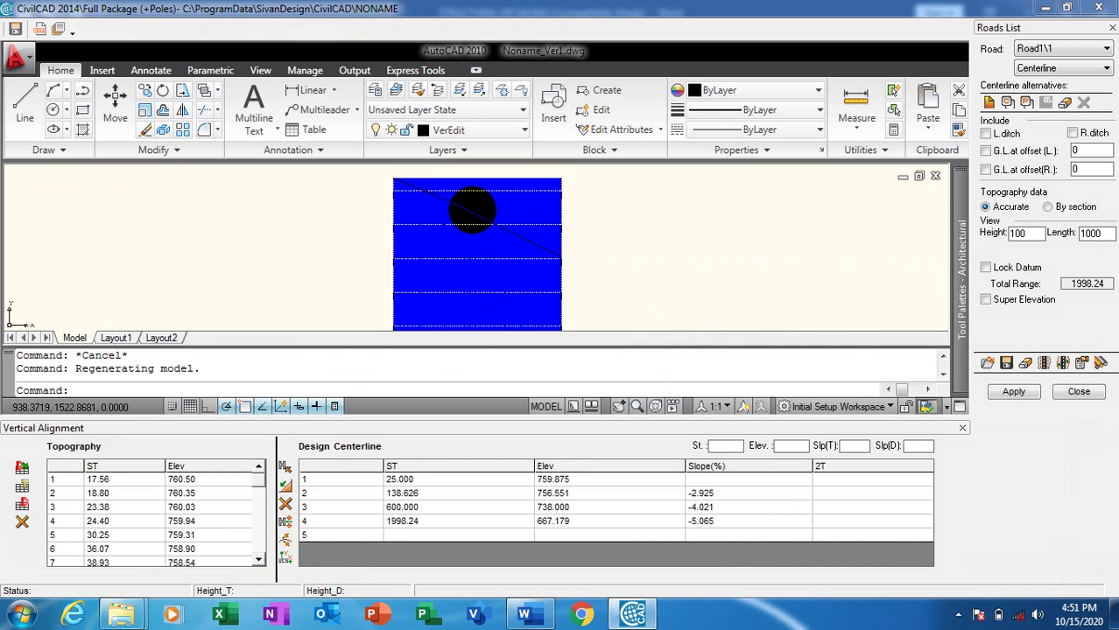
scroll(472, 210, up, 5)
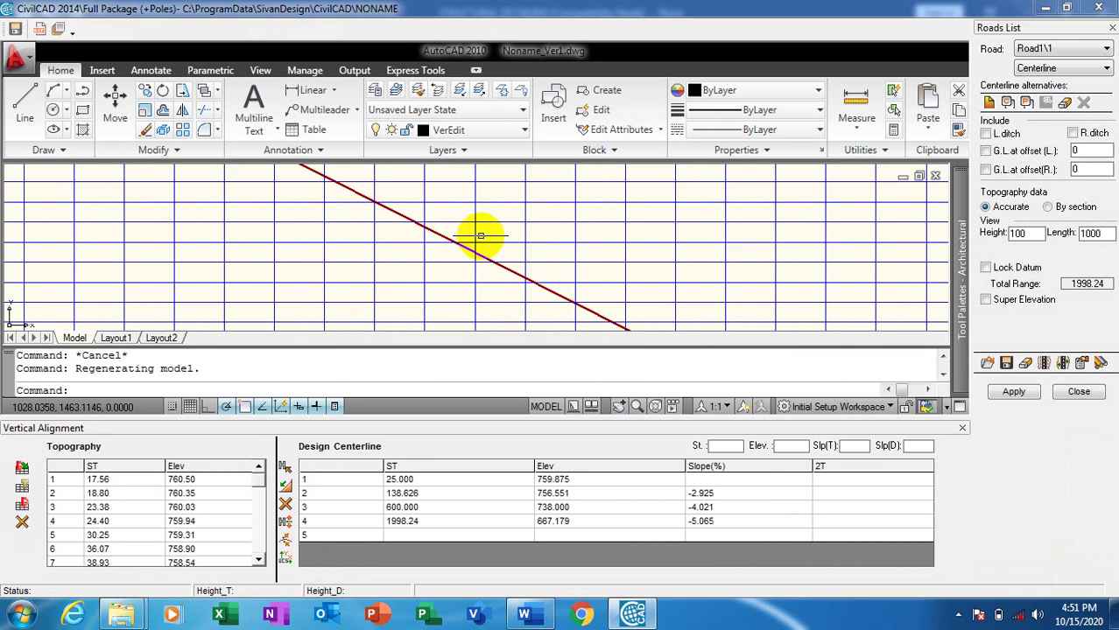
scroll(578, 258, down, 2)
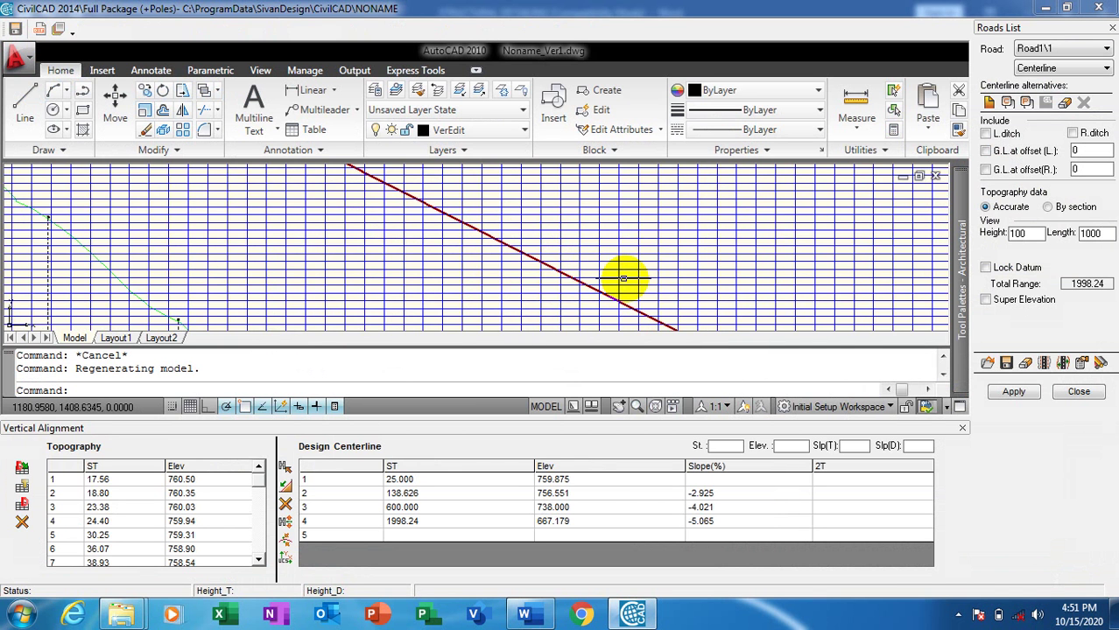
scroll(635, 276, down, 2)
scroll(653, 241, down, 1)
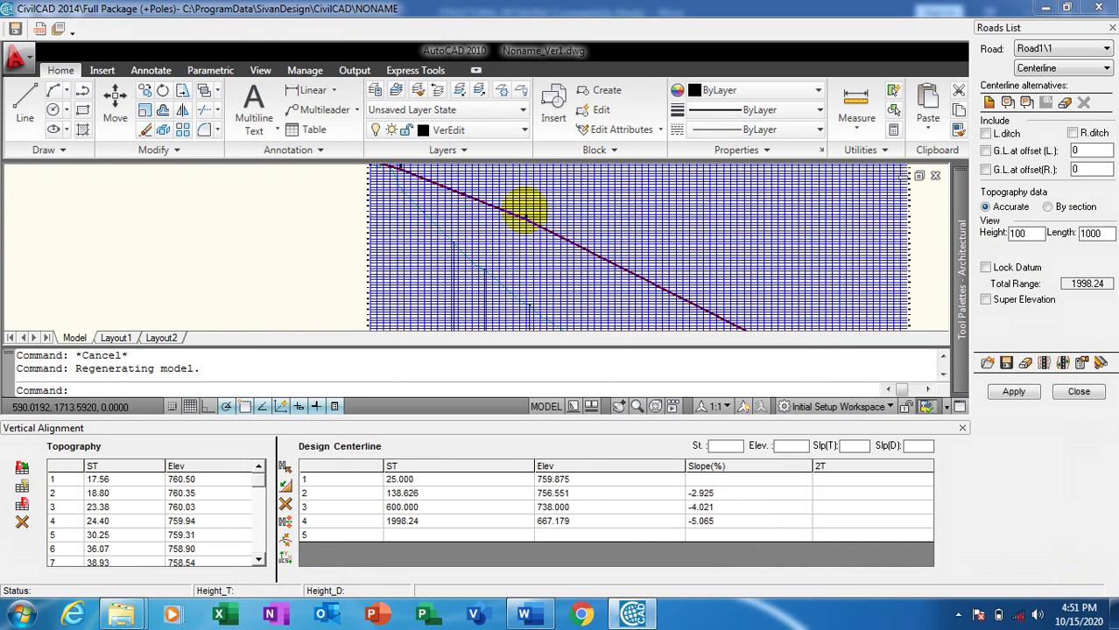
- Inspect the station 600 label and the slope labels along the design line back towards its start
scroll(524, 210, up, 6)
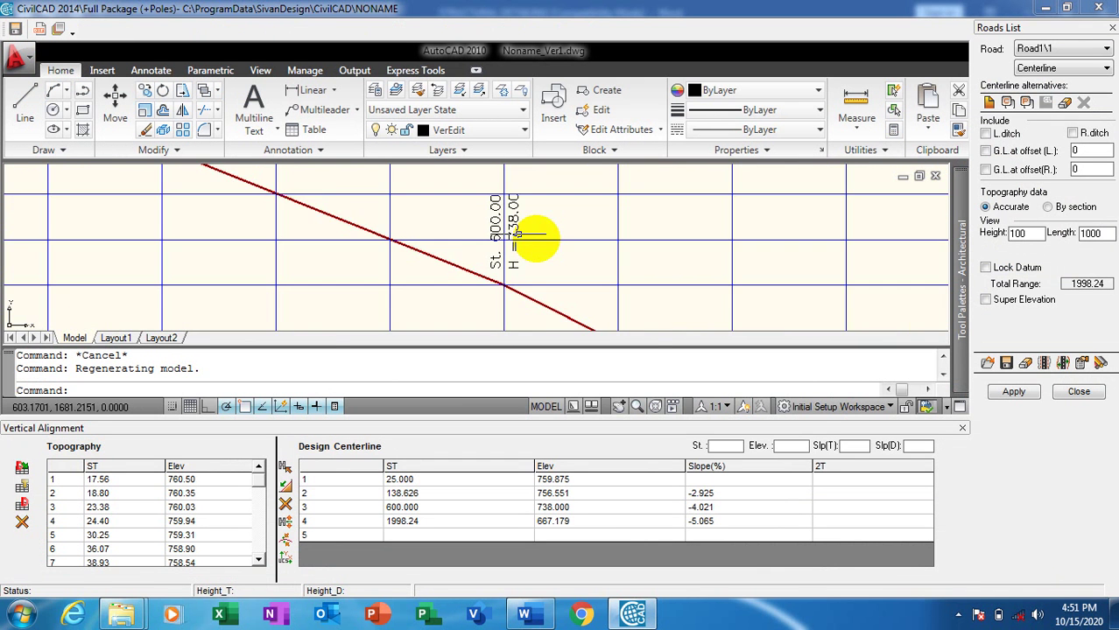
scroll(536, 234, down, 4)
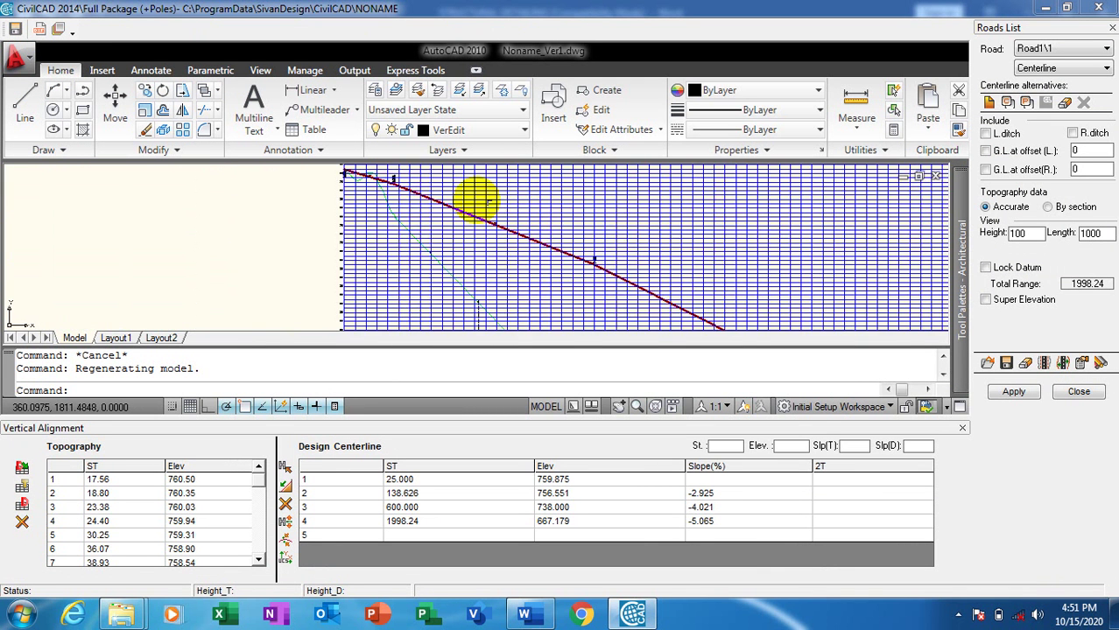
scroll(501, 237, up, 5)
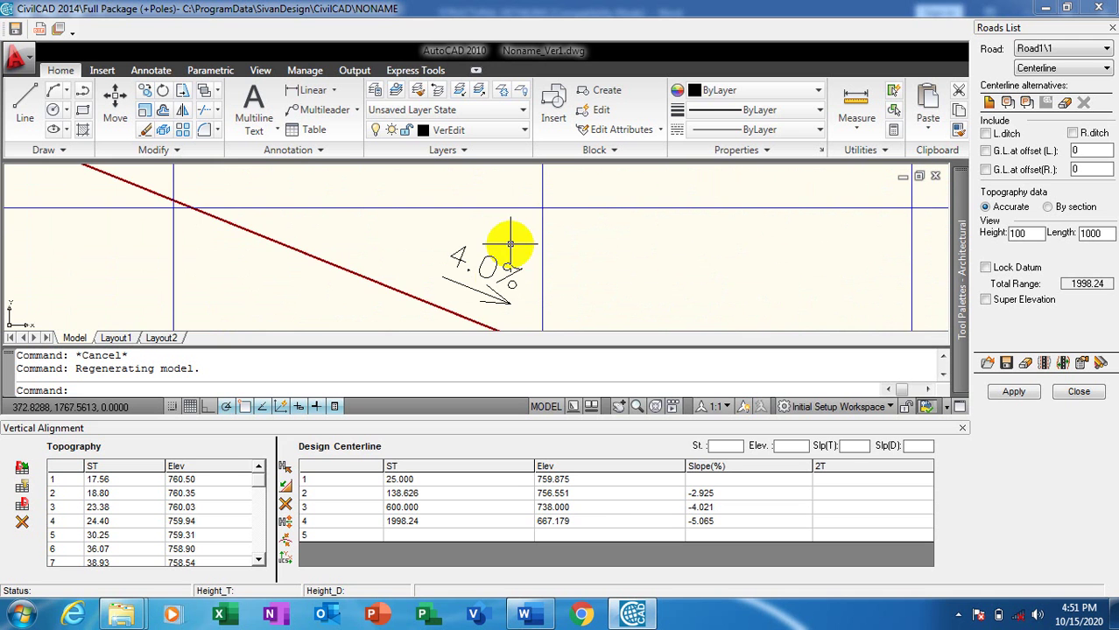
scroll(525, 275, down, 5)
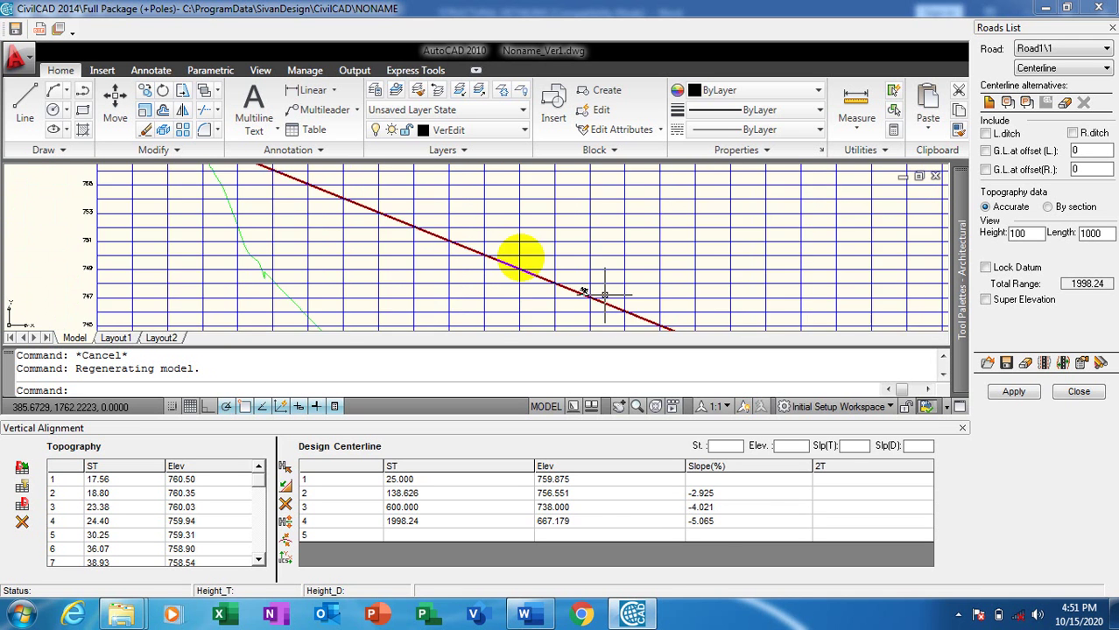
scroll(340, 182, up, 2)
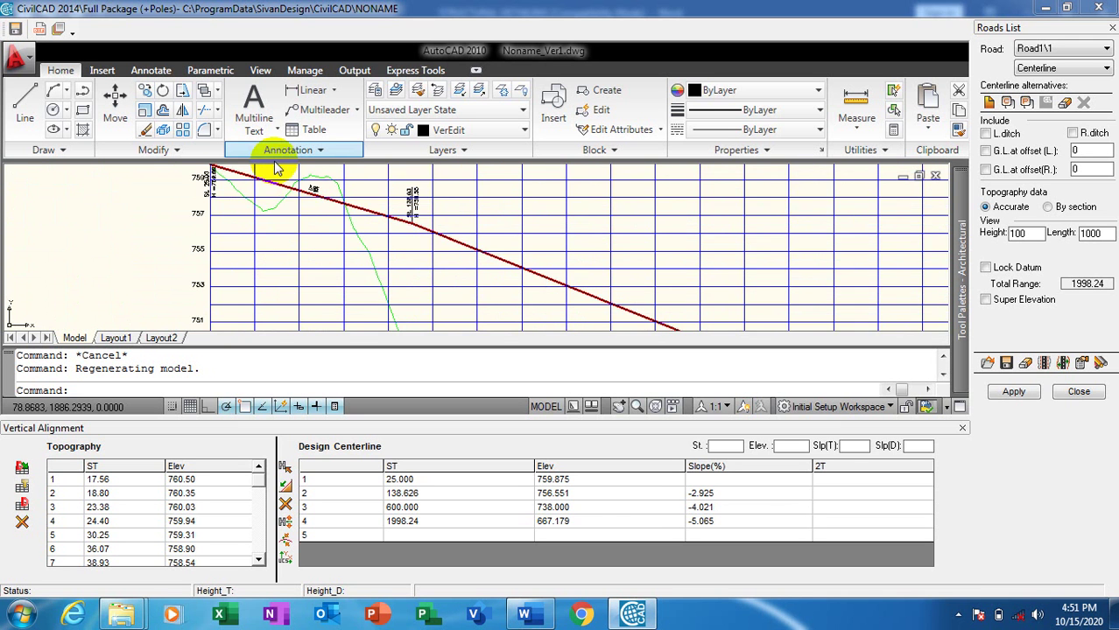
scroll(285, 171, up, 3)
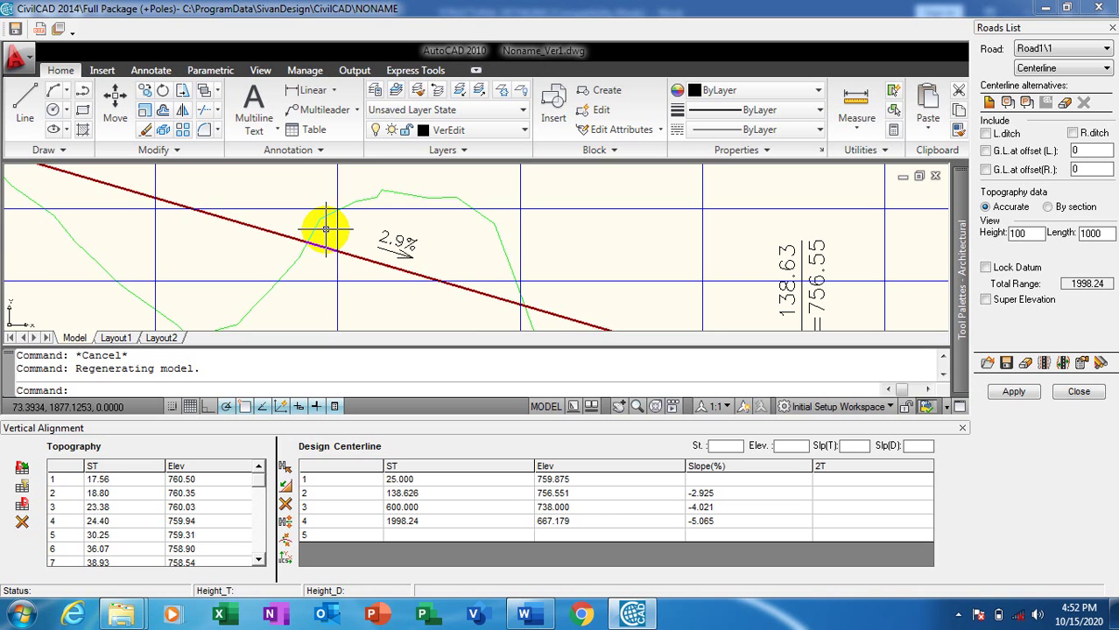
scroll(302, 236, down, 5)
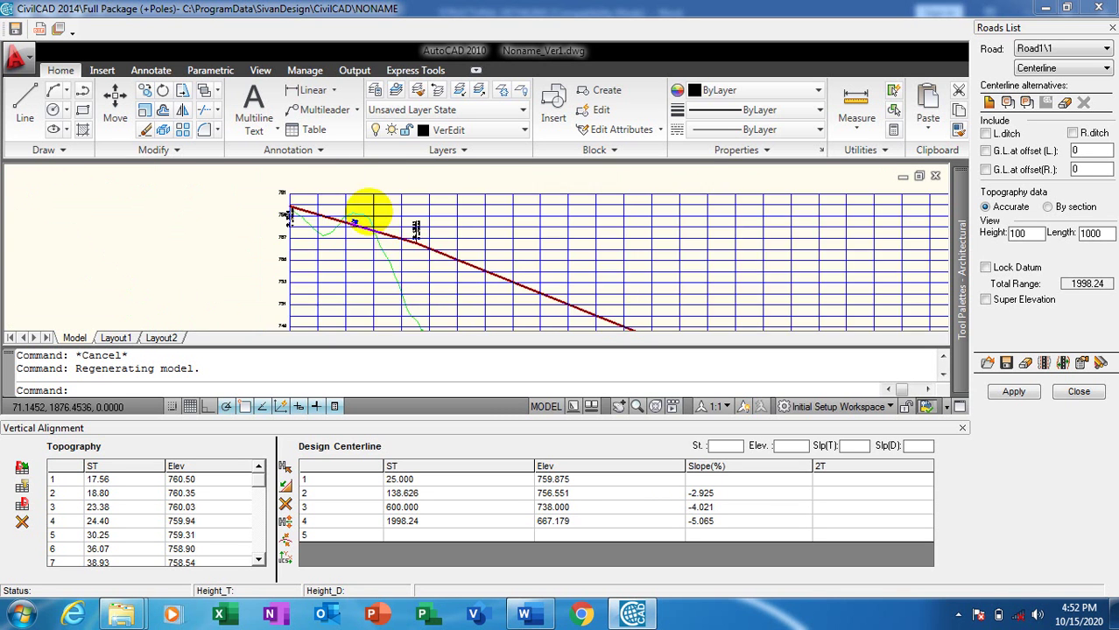
- Inspect the station and elevation labels at the design line's first grade break and at its starting point
scroll(372, 217, up, 5)
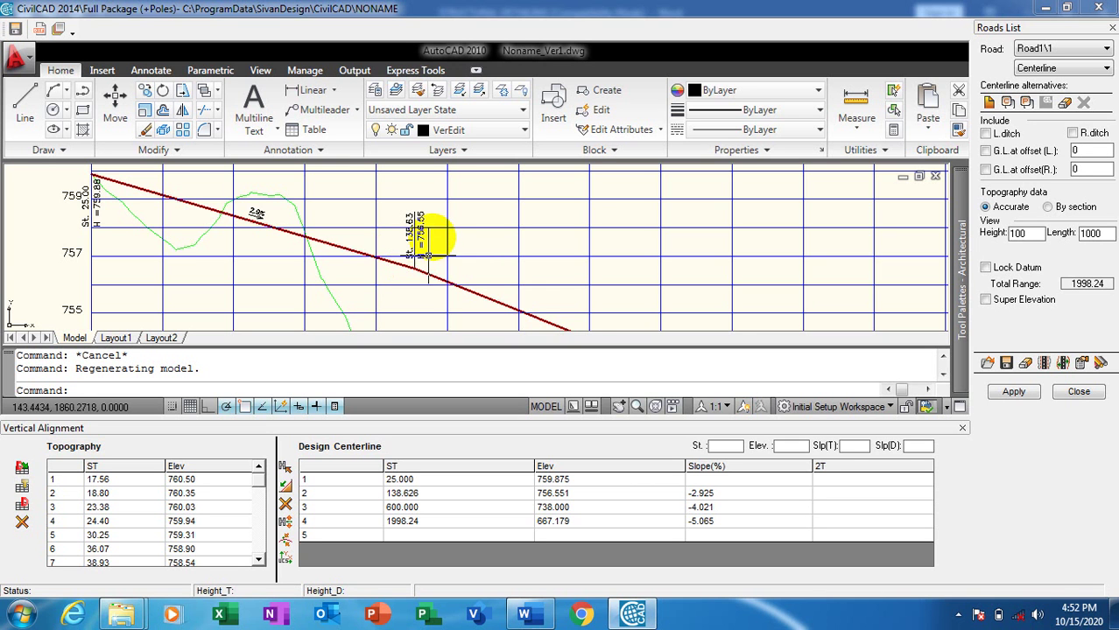
scroll(431, 244, up, 3)
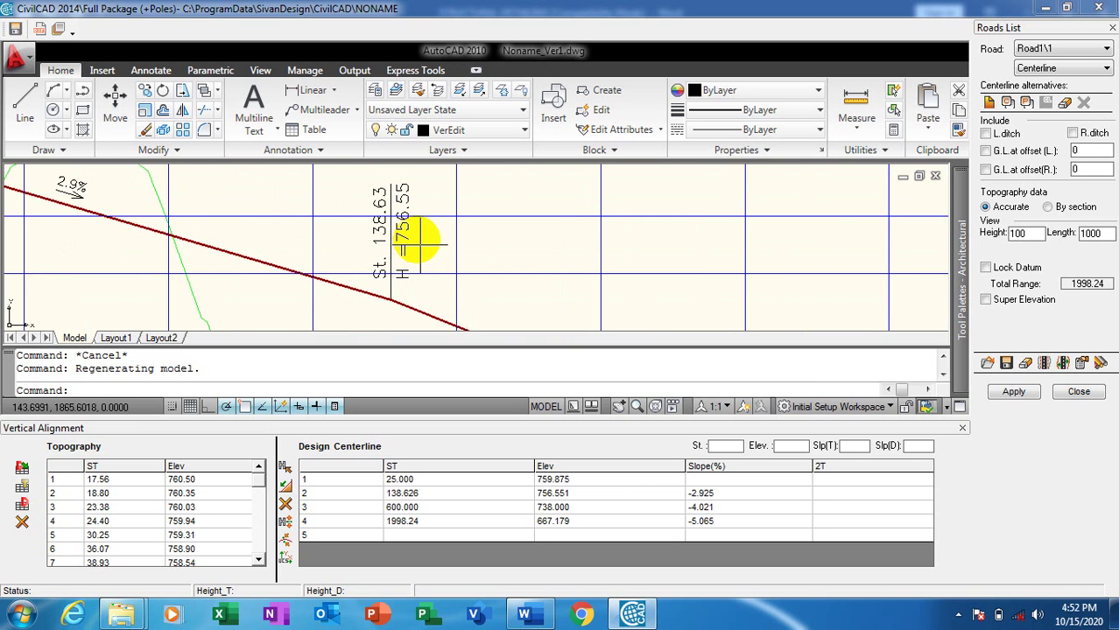
scroll(436, 237, down, 2)
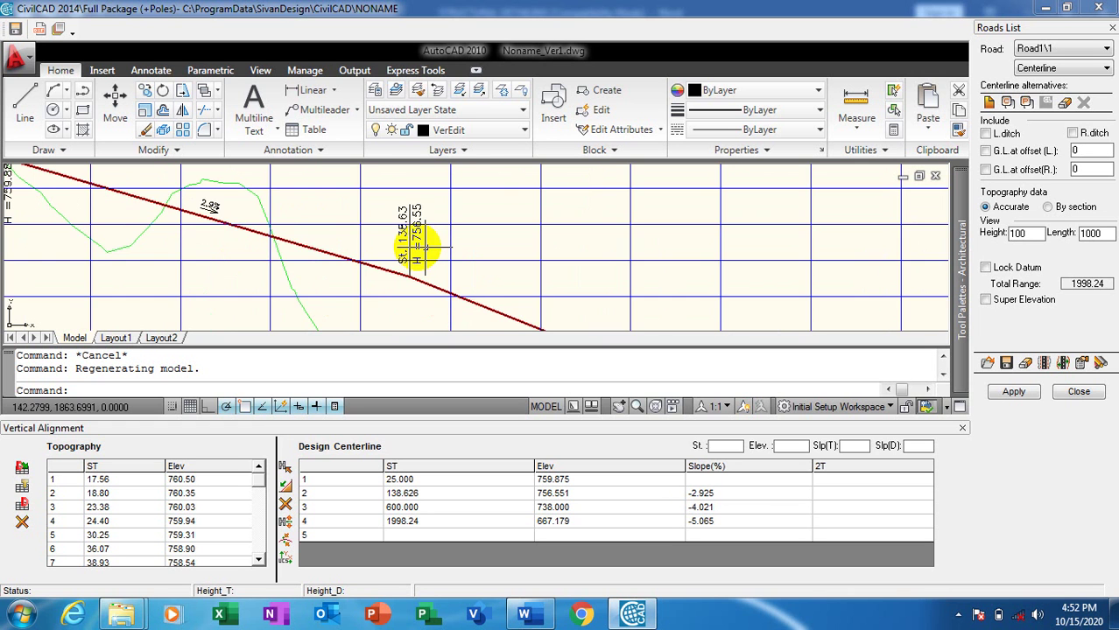
scroll(413, 241, up, 3)
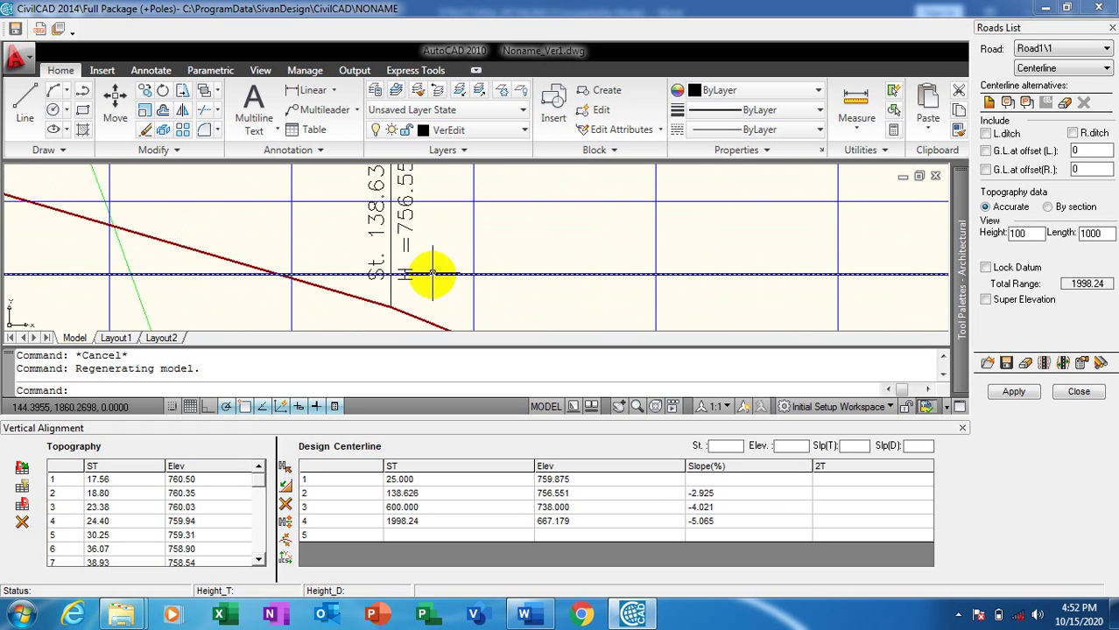
scroll(428, 275, down, 2)
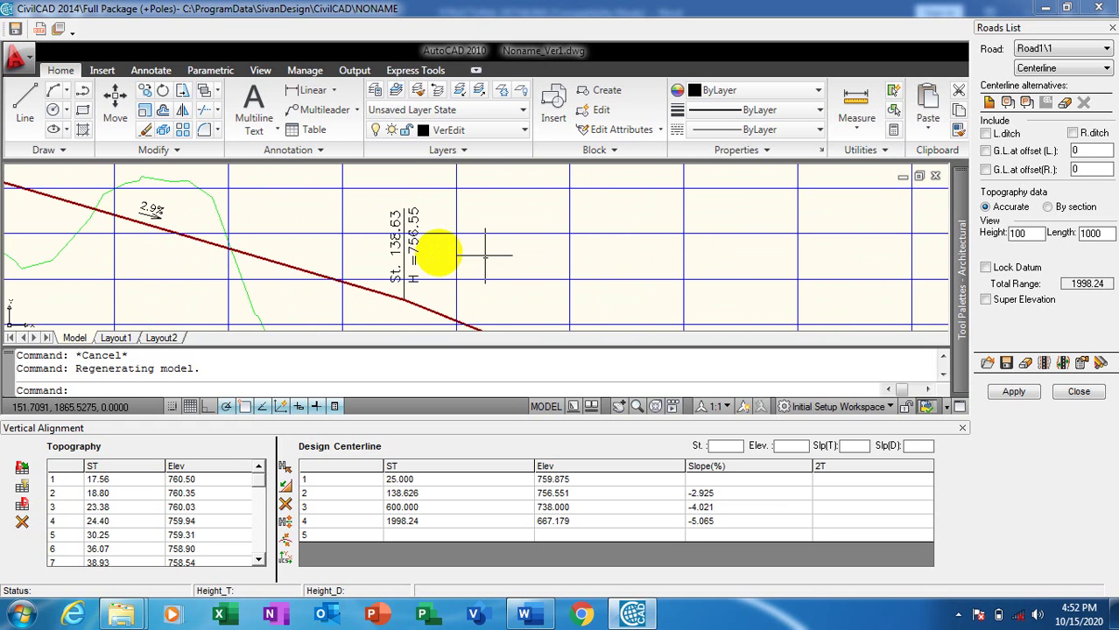
scroll(429, 250, down, 4)
scroll(162, 188, up, 3)
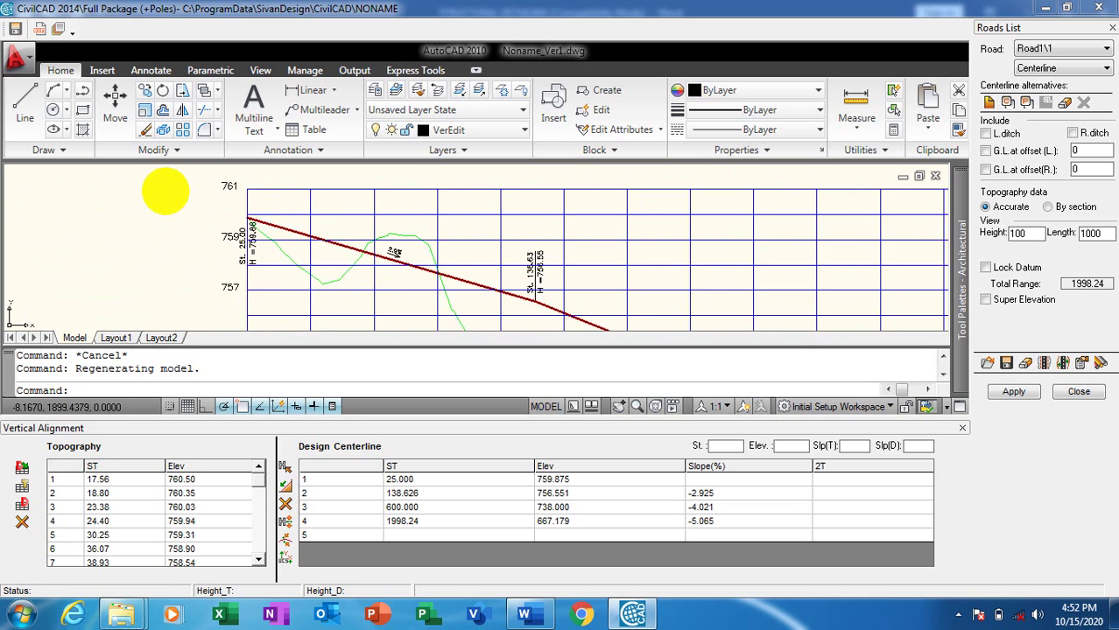
scroll(257, 256, up, 1)
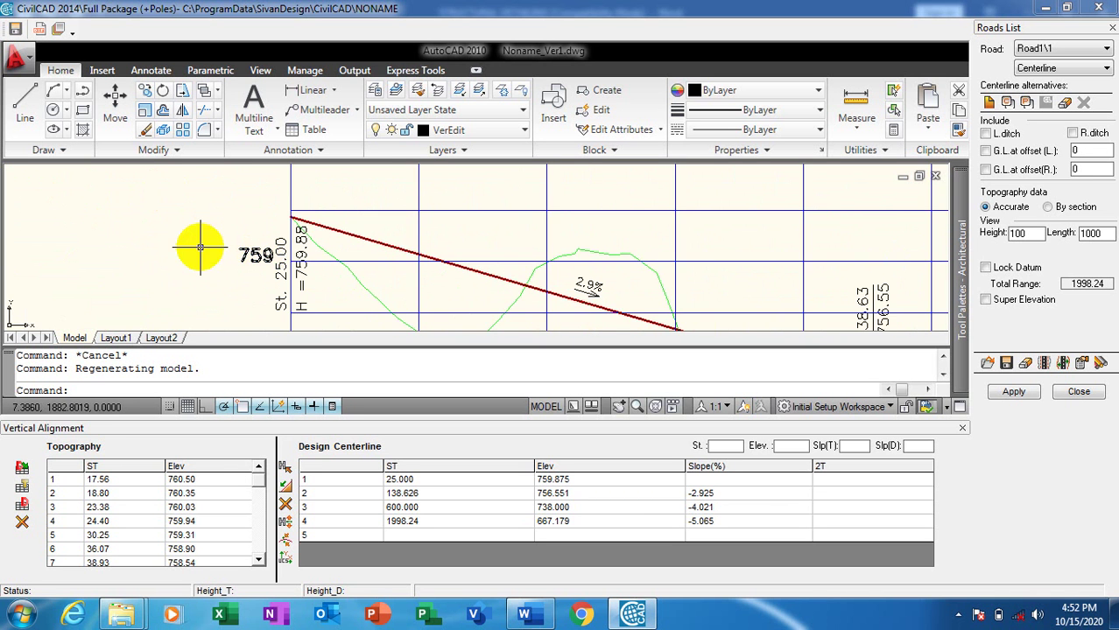
- Inspect the station and elevation labels at the end point of the red design line
scroll(194, 245, down, 4)
scroll(381, 210, down, 4)
scroll(569, 319, down, 2)
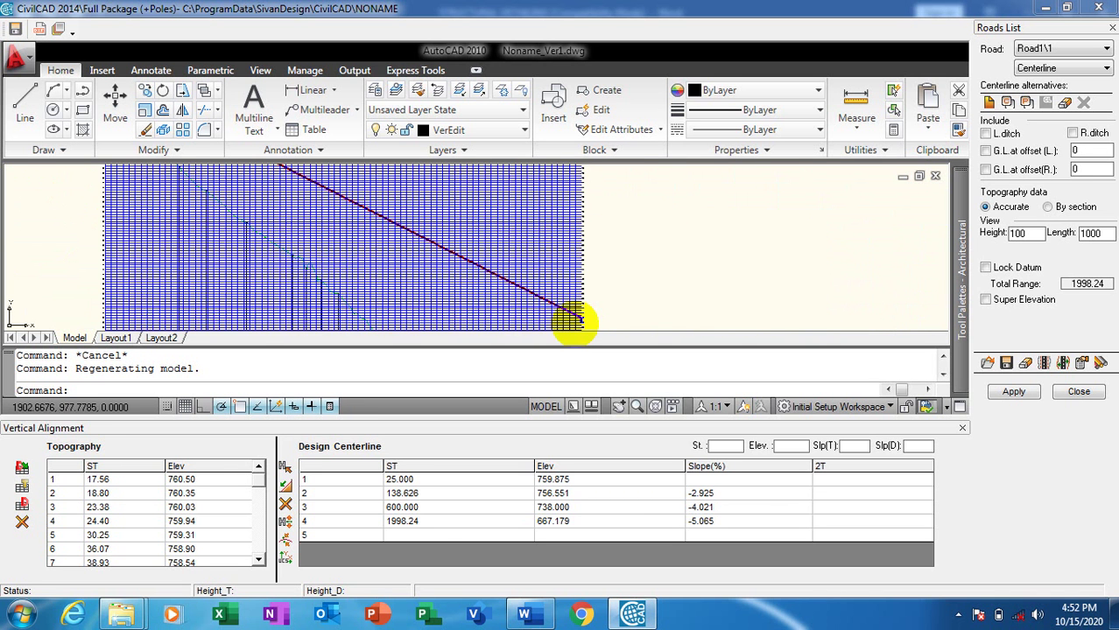
scroll(580, 317, up, 5)
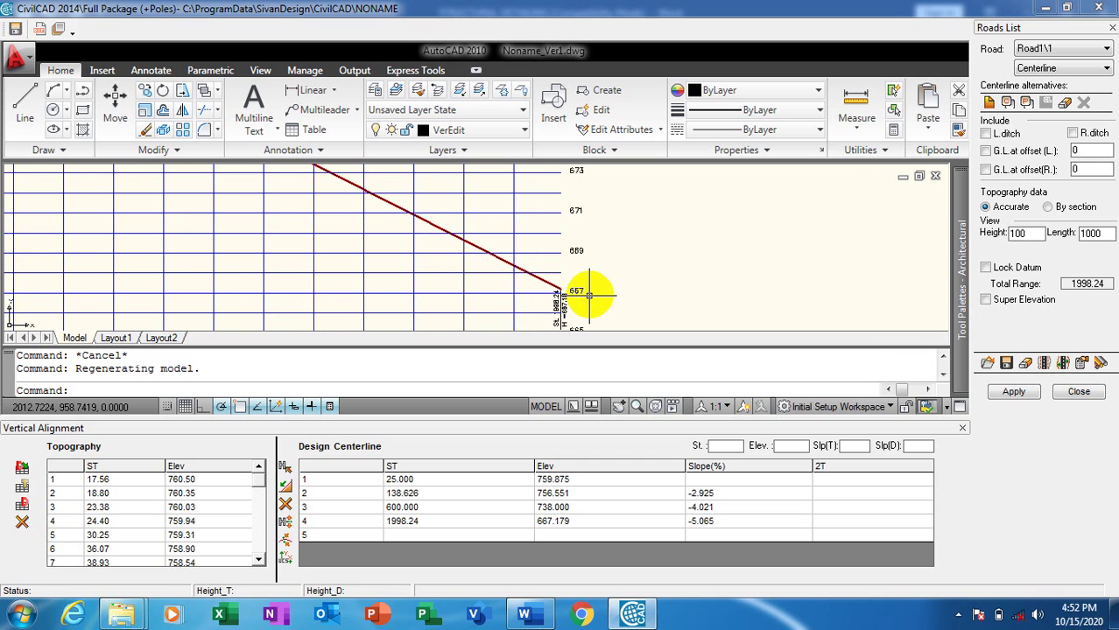
scroll(589, 296, up, 1)
scroll(583, 289, down, 5)
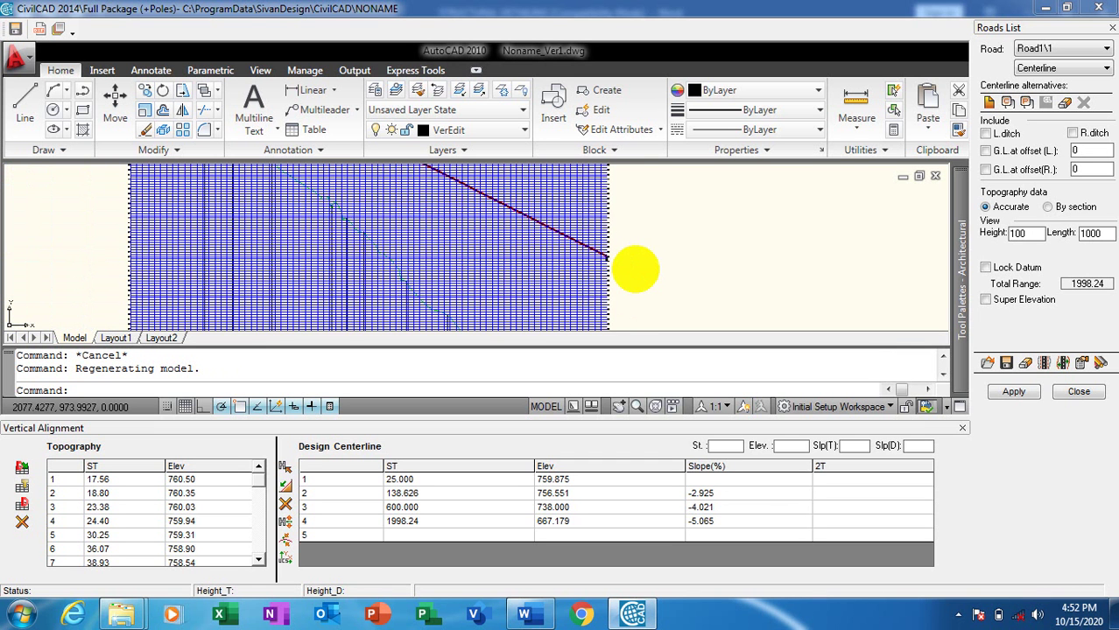
- Examine the final stretch of the green ground profile against the elevation scale at the grid's far end
scroll(637, 273, down, 3)
scroll(618, 297, down, 1)
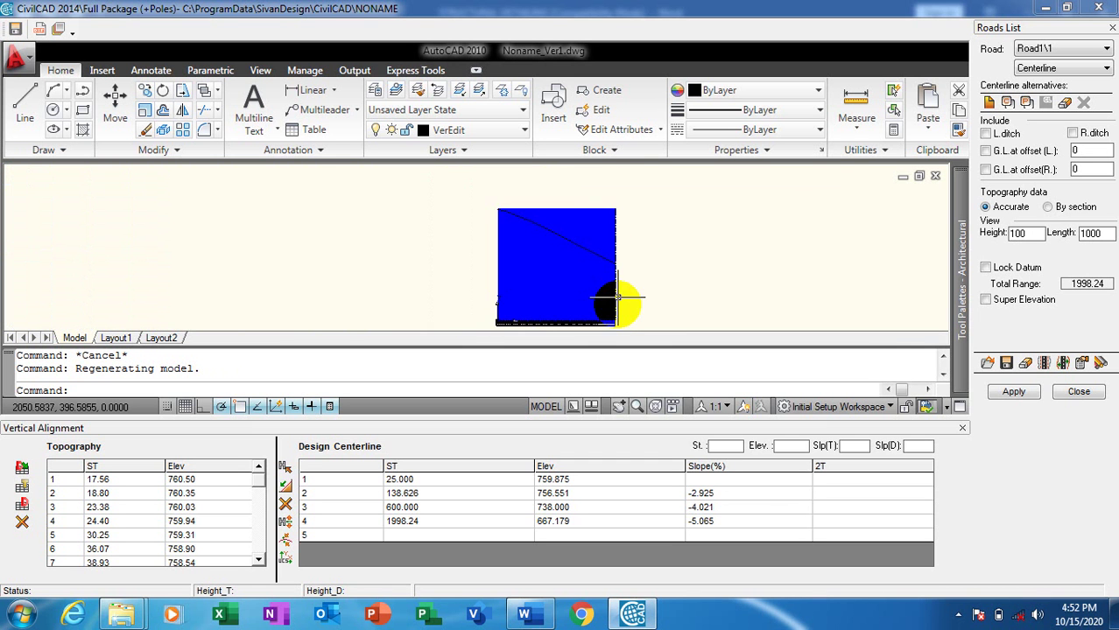
scroll(618, 298, up, 3)
scroll(582, 294, down, 3)
scroll(562, 275, up, 1)
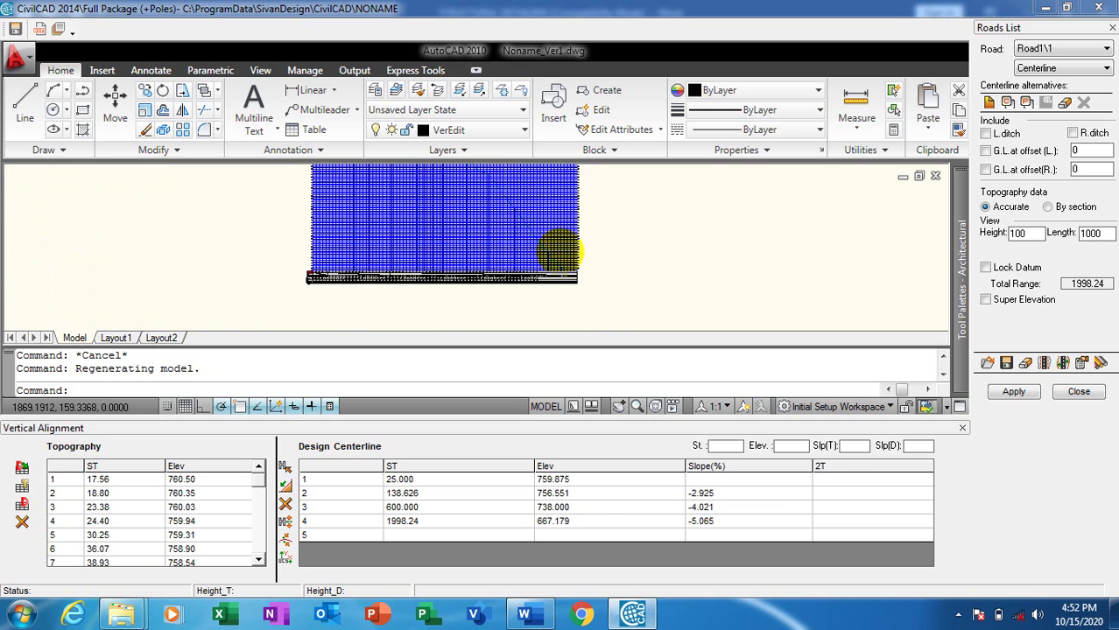
scroll(569, 276, up, 6)
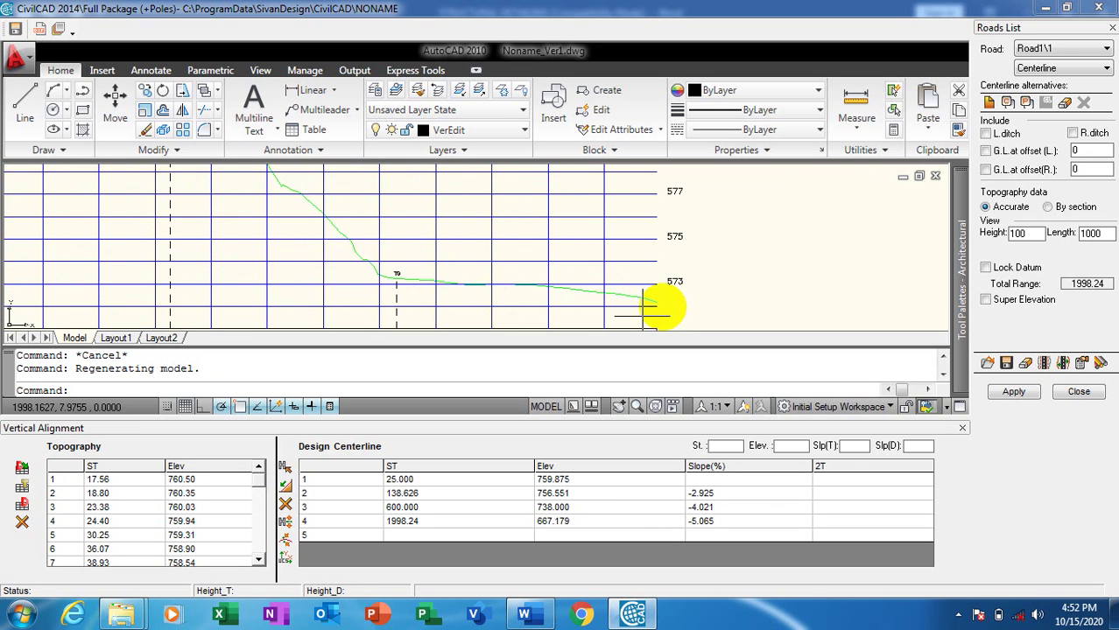
scroll(663, 298, up, 2)
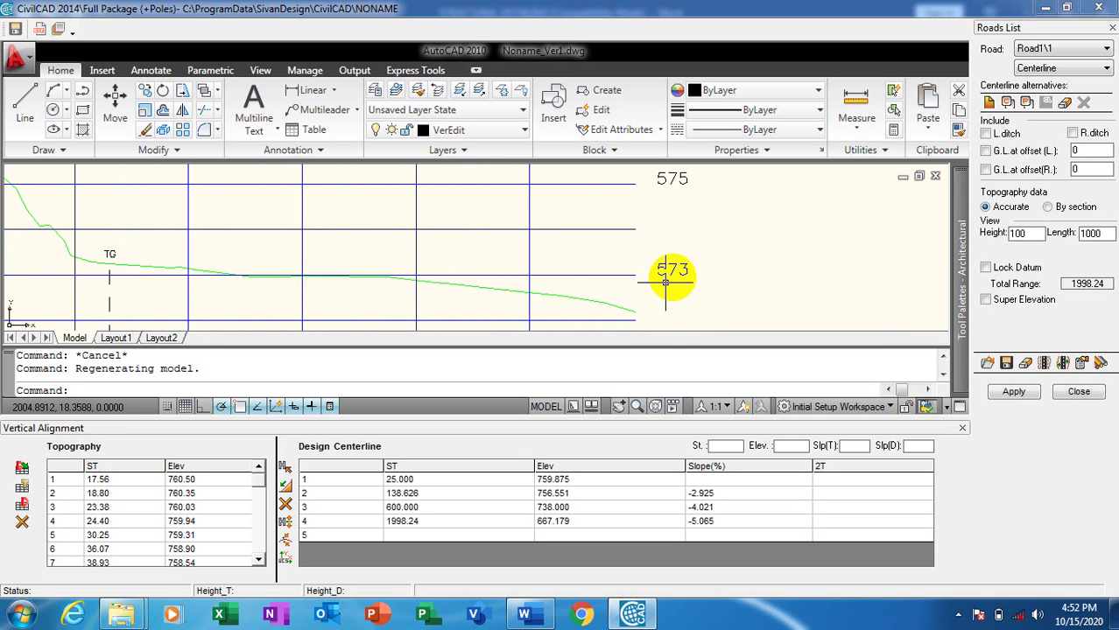
- Return to the design line's starting point and check its station and elevation labels against the ground profile
scroll(713, 296, down, 5)
scroll(619, 242, down, 8)
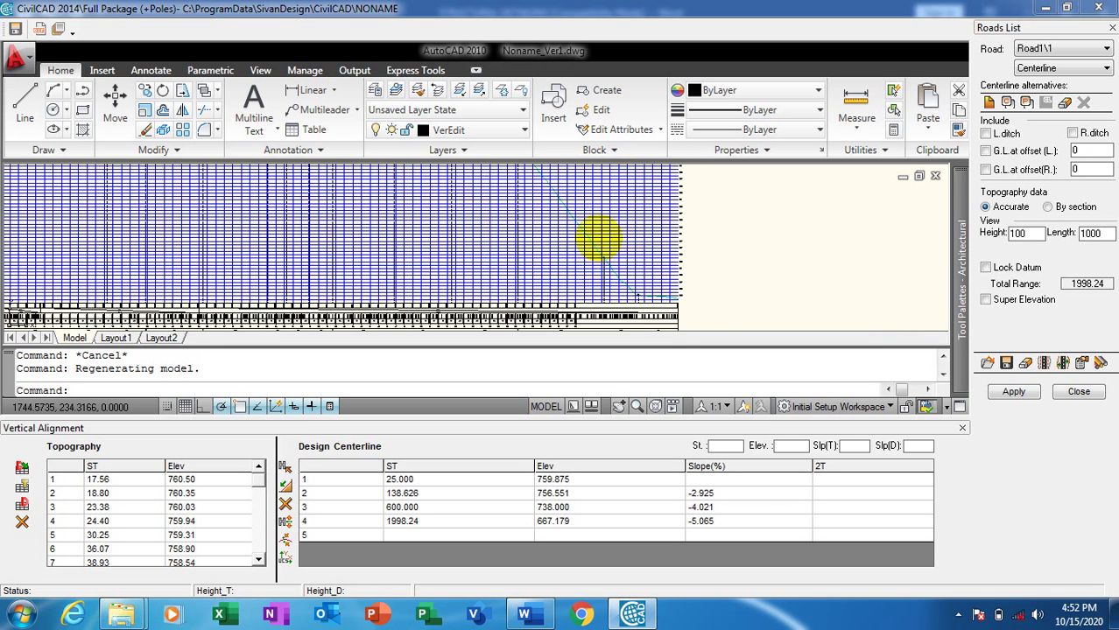
scroll(599, 237, down, 3)
scroll(506, 163, down, 1)
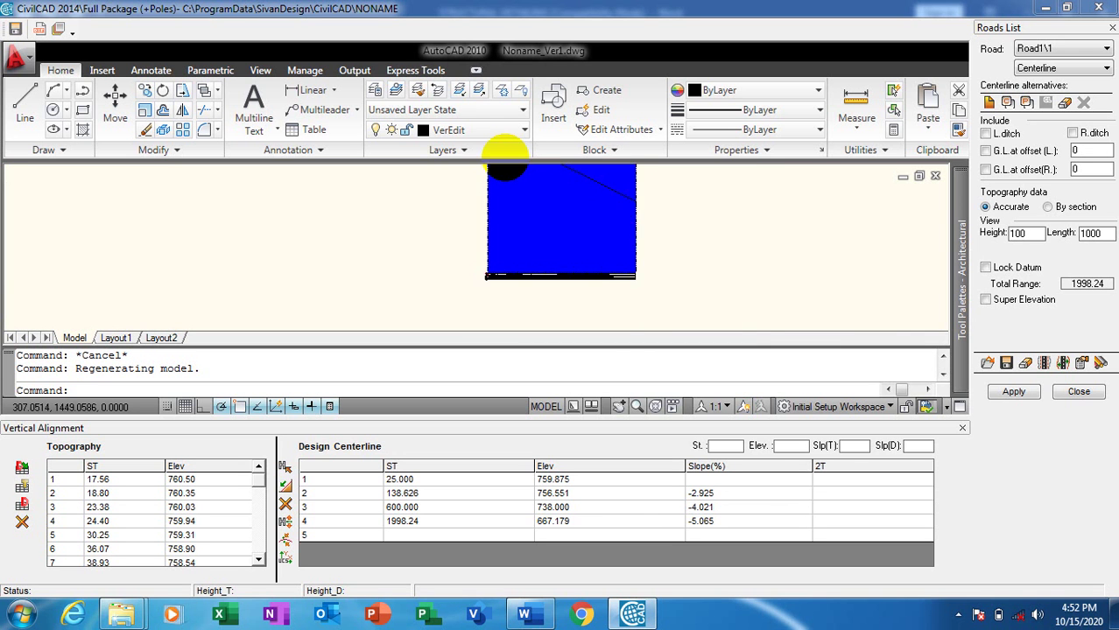
scroll(525, 208, up, 2)
scroll(582, 219, down, 2)
scroll(499, 223, up, 2)
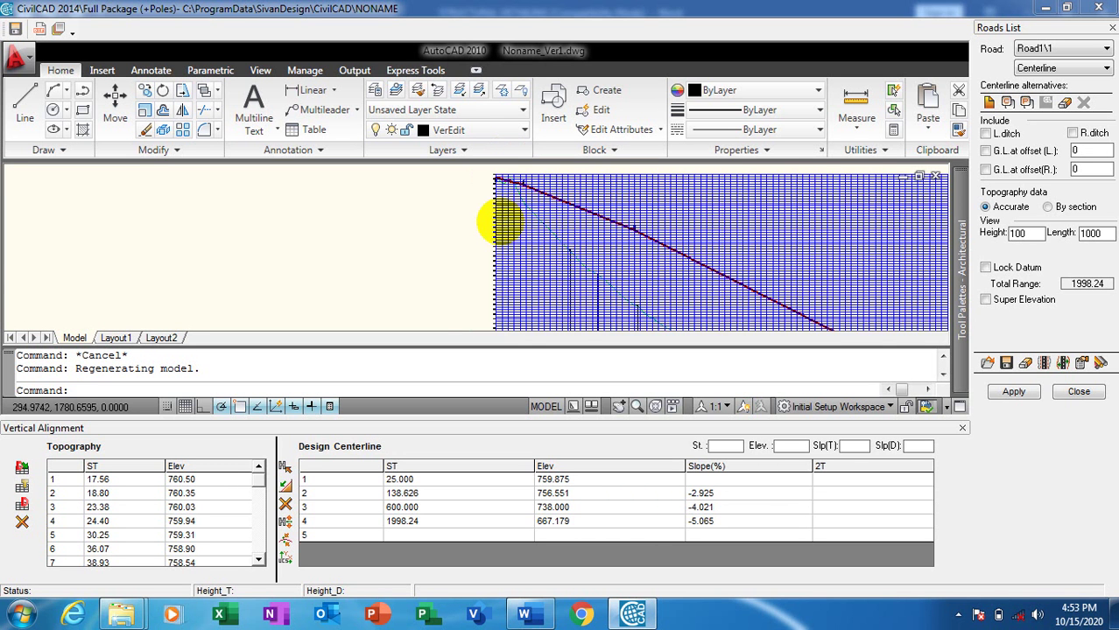
scroll(486, 189, up, 2)
scroll(501, 180, down, 2)
scroll(486, 220, up, 2)
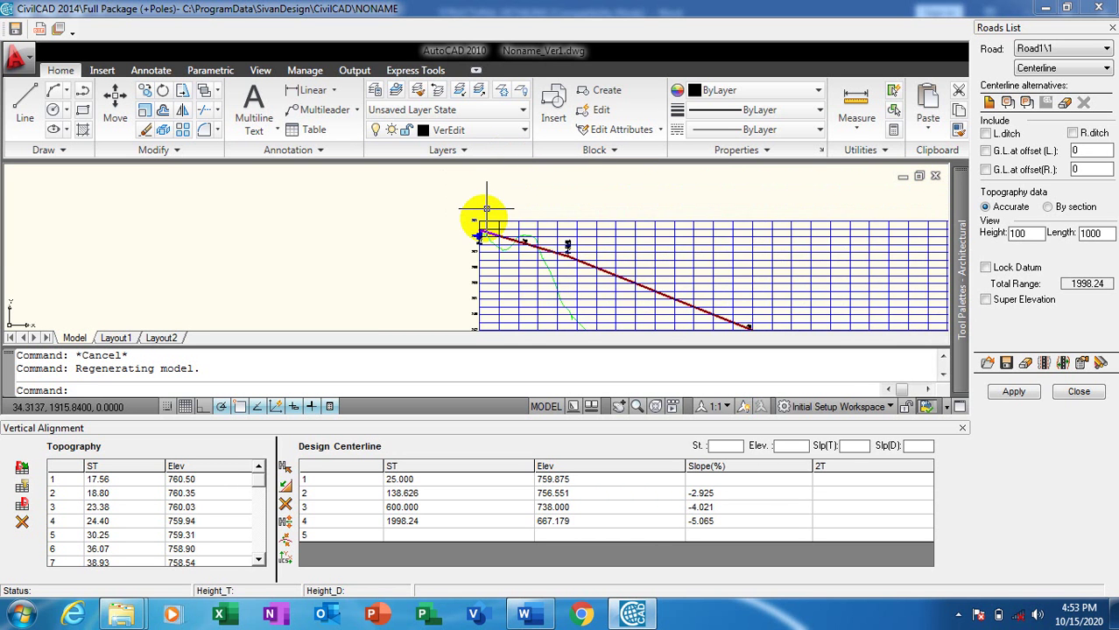
scroll(475, 233, up, 3)
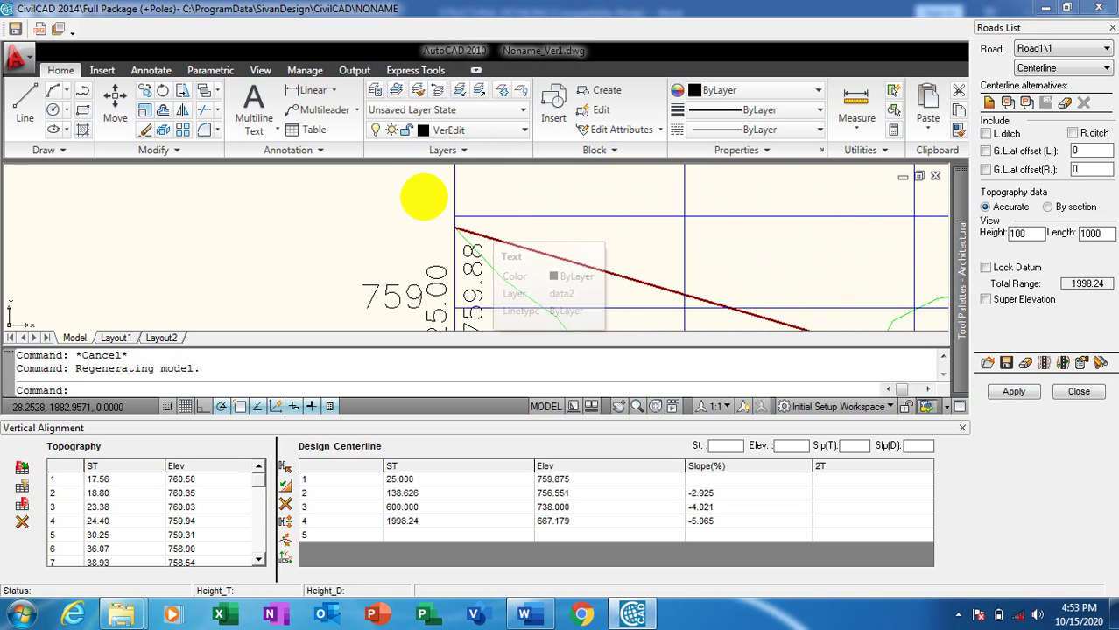
scroll(379, 201, down, 6)
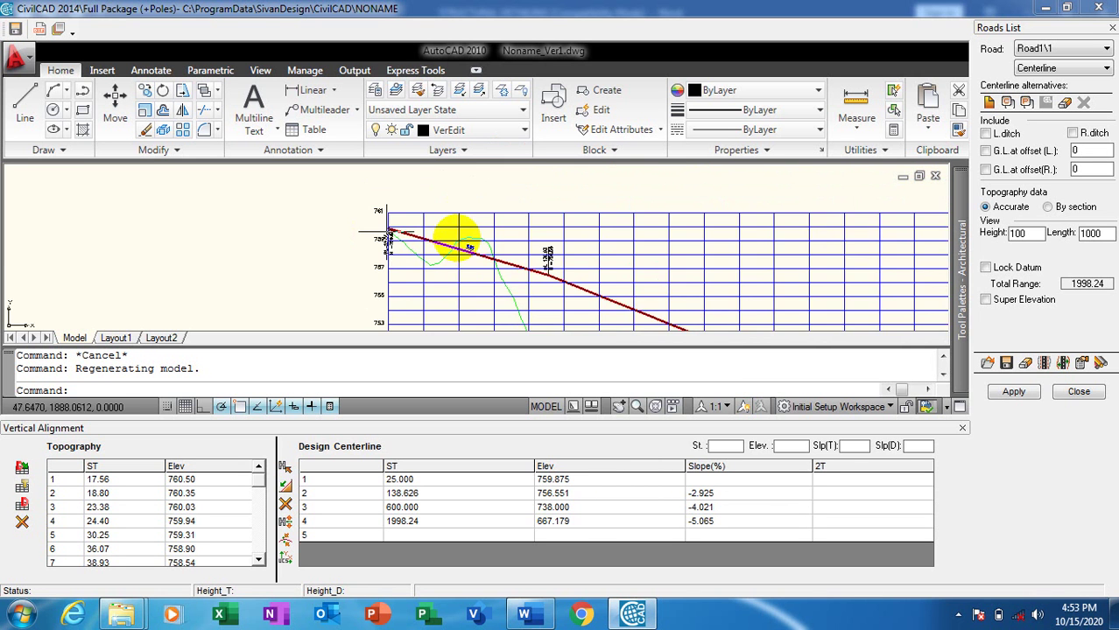
- Inspect the station 600 label on the design line and the slope label on the segment leading to it
middle_drag(529, 243, 650, 299)
scroll(653, 298, up, 2)
scroll(653, 297, up, 5)
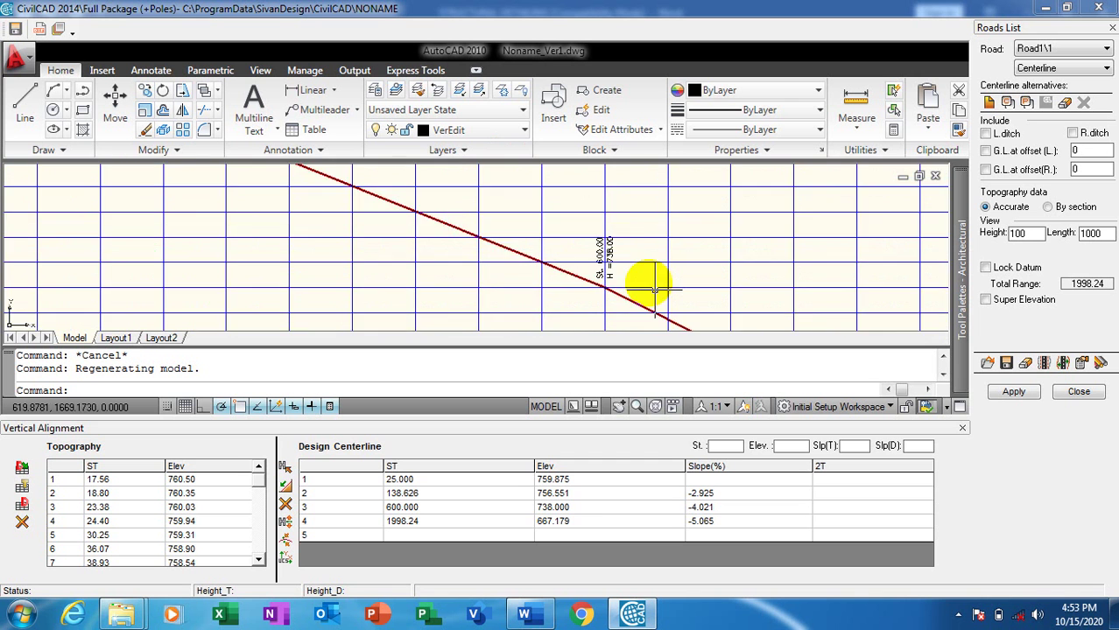
scroll(624, 241, down, 5)
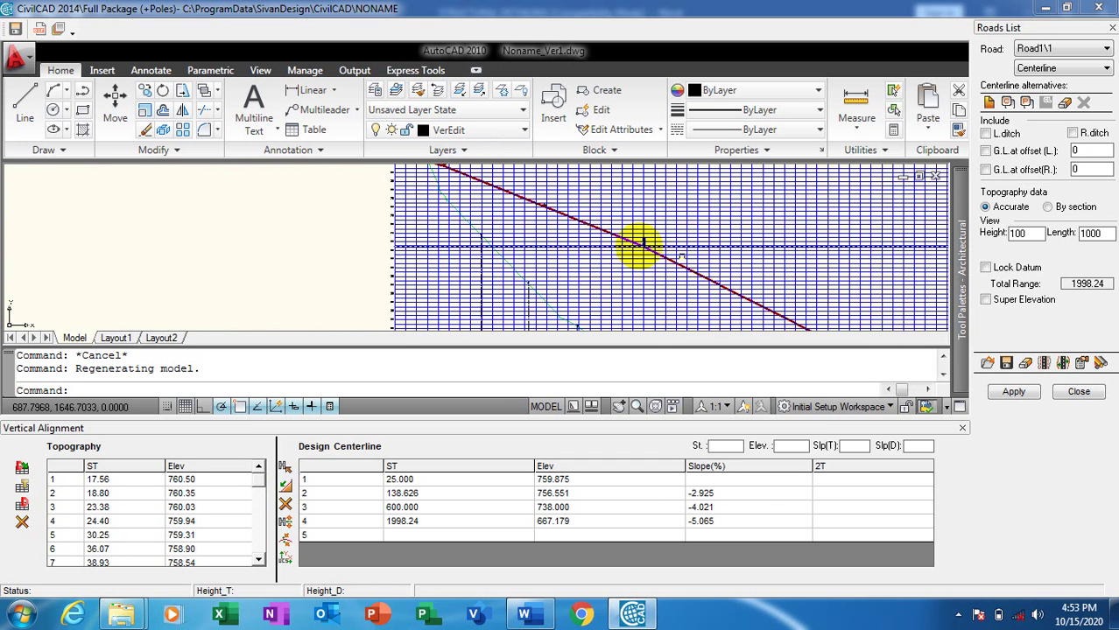
scroll(554, 208, up, 5)
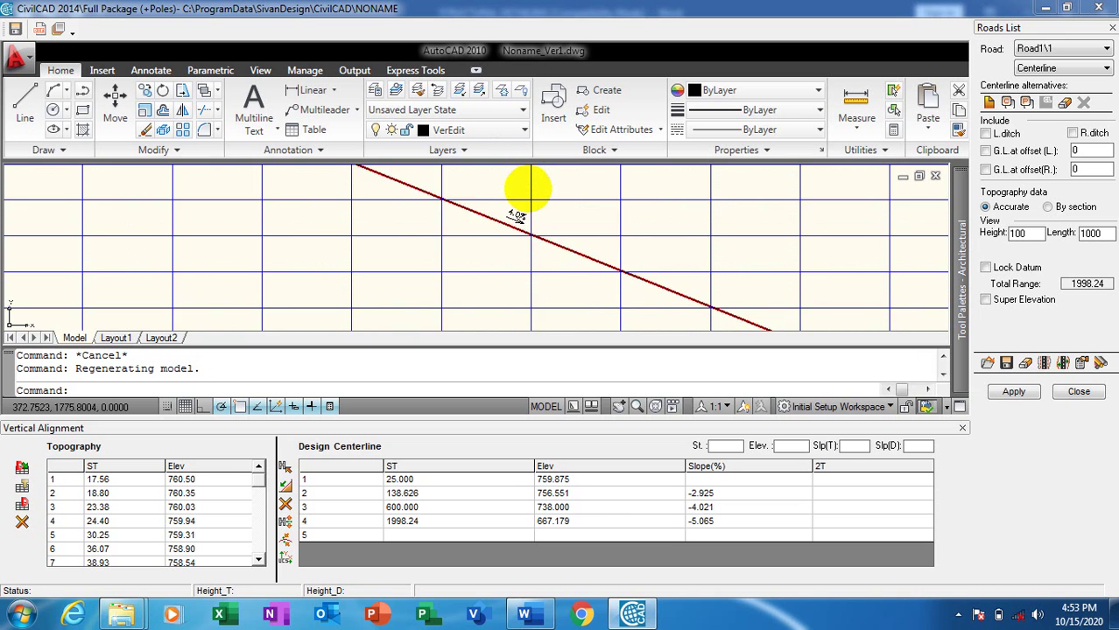
scroll(526, 192, up, 1)
scroll(510, 210, down, 4)
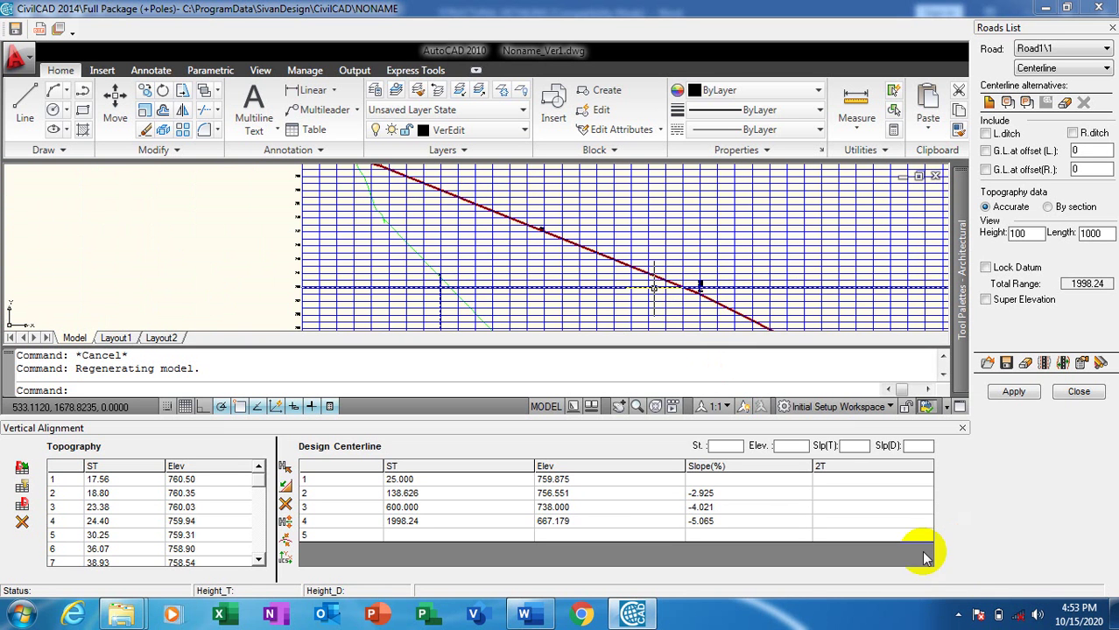
- Review the design line's slope segments from its first grade over the ground profile through to the station 600 grade break
scroll(644, 273, down, 5)
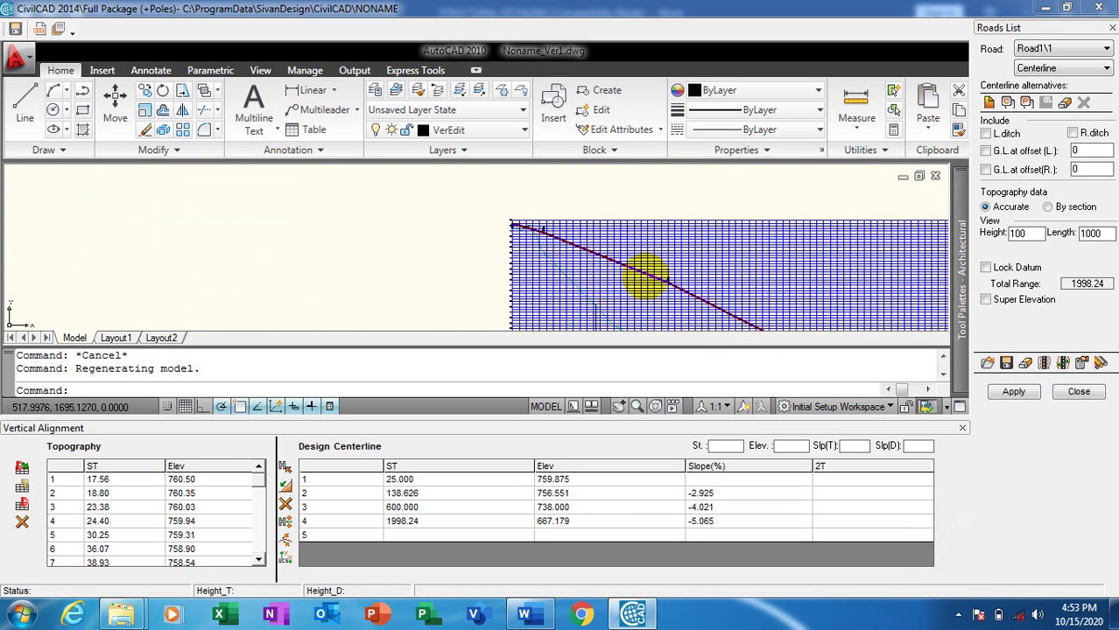
scroll(740, 311, up, 4)
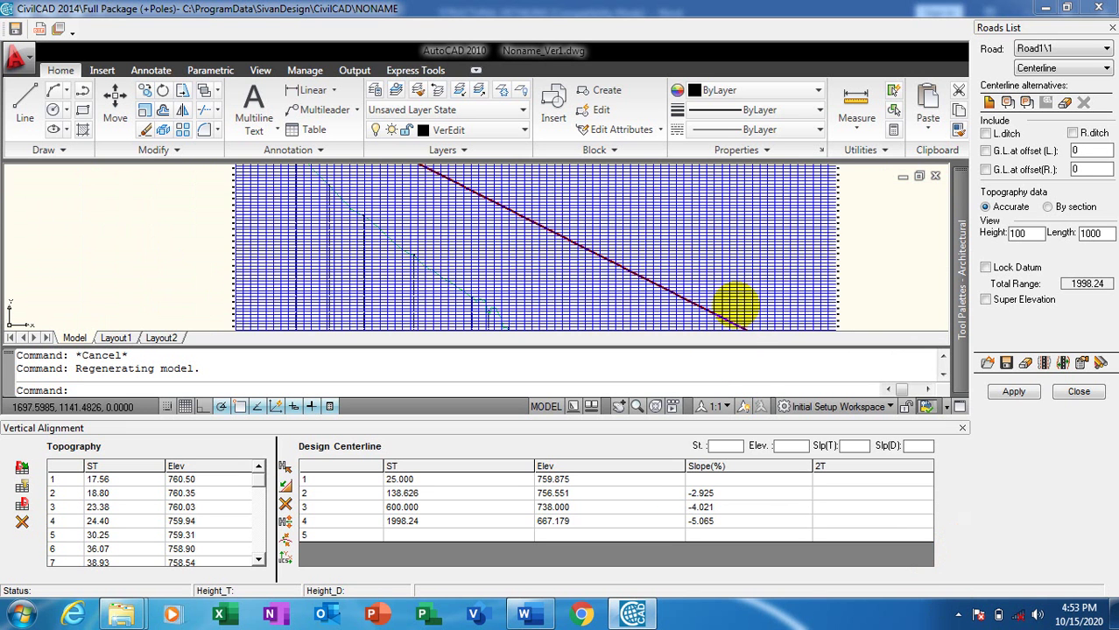
scroll(712, 305, down, 3)
scroll(540, 213, up, 2)
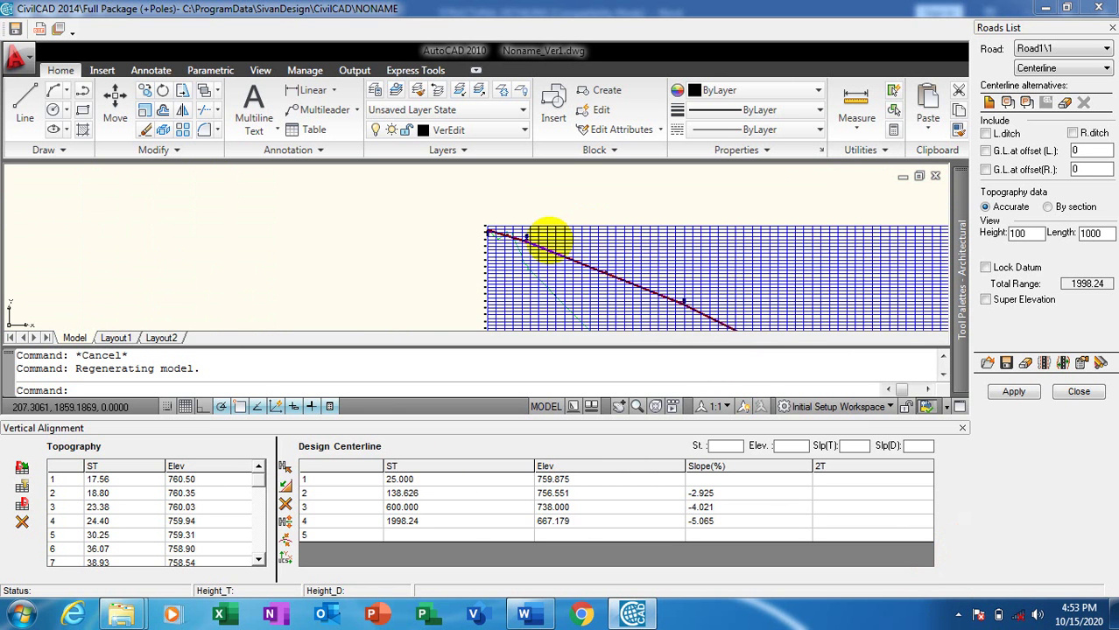
scroll(514, 232, up, 3)
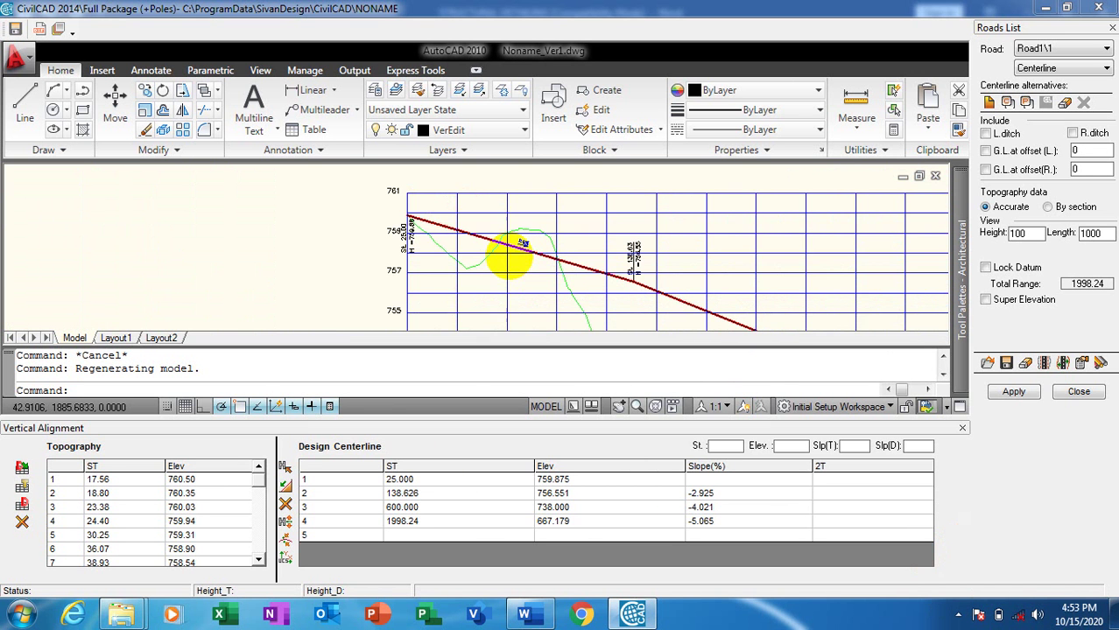
scroll(512, 261, down, 2)
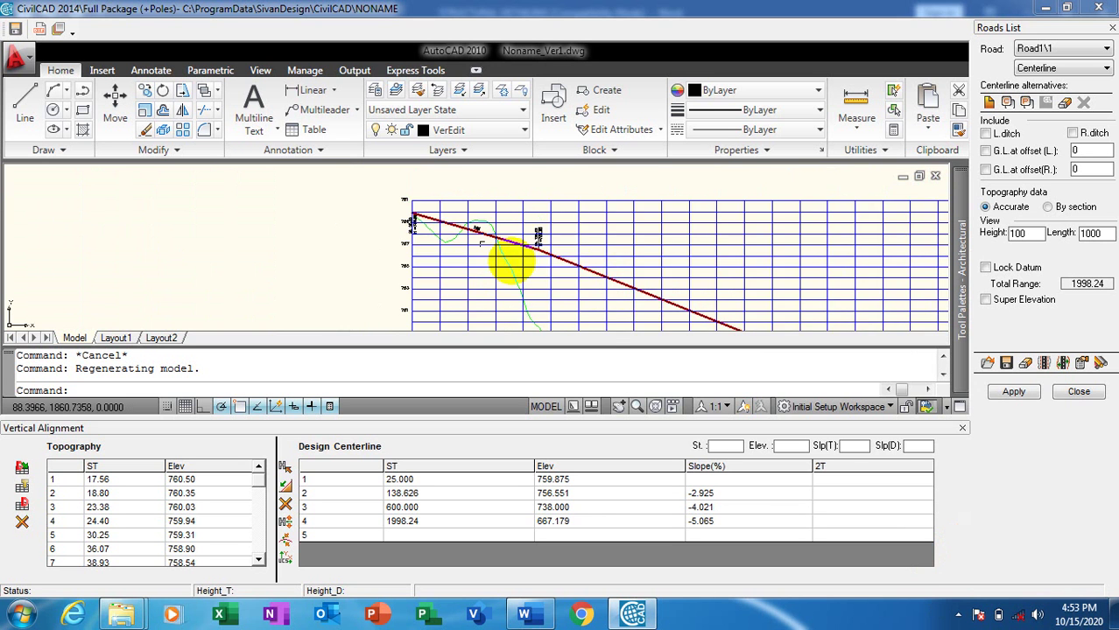
scroll(512, 262, up, 2)
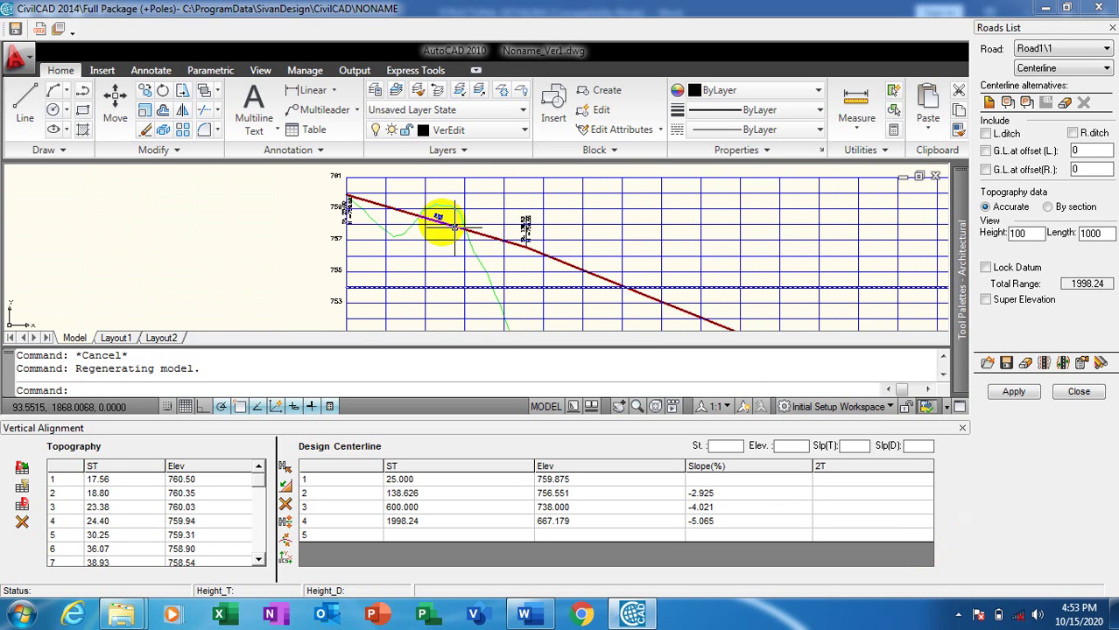
scroll(437, 229, down, 2)
scroll(626, 267, up, 3)
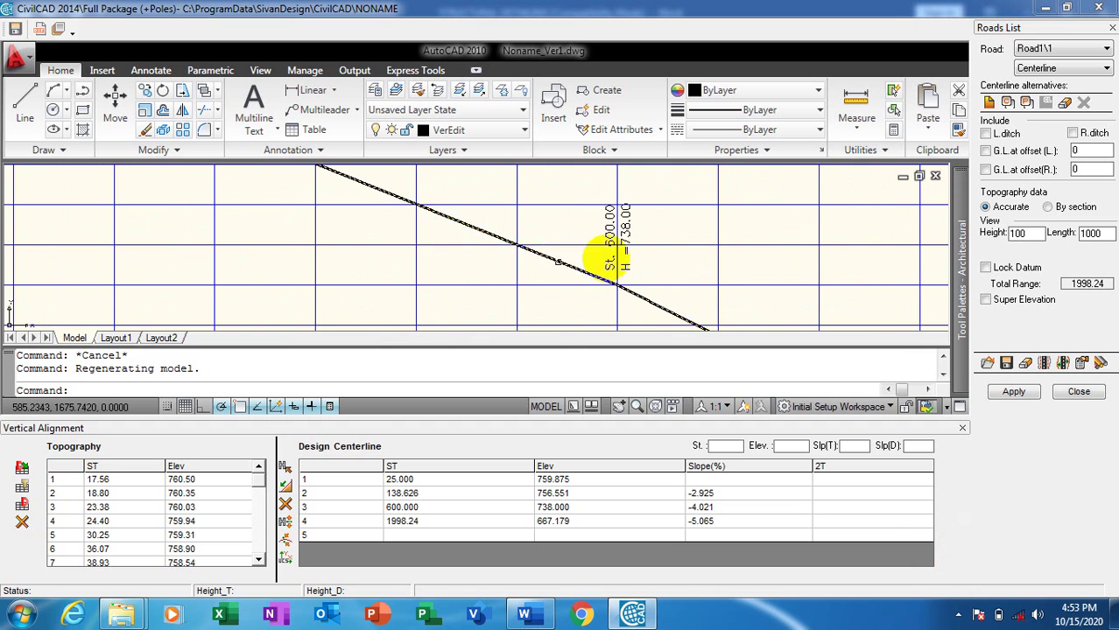
scroll(629, 255, up, 2)
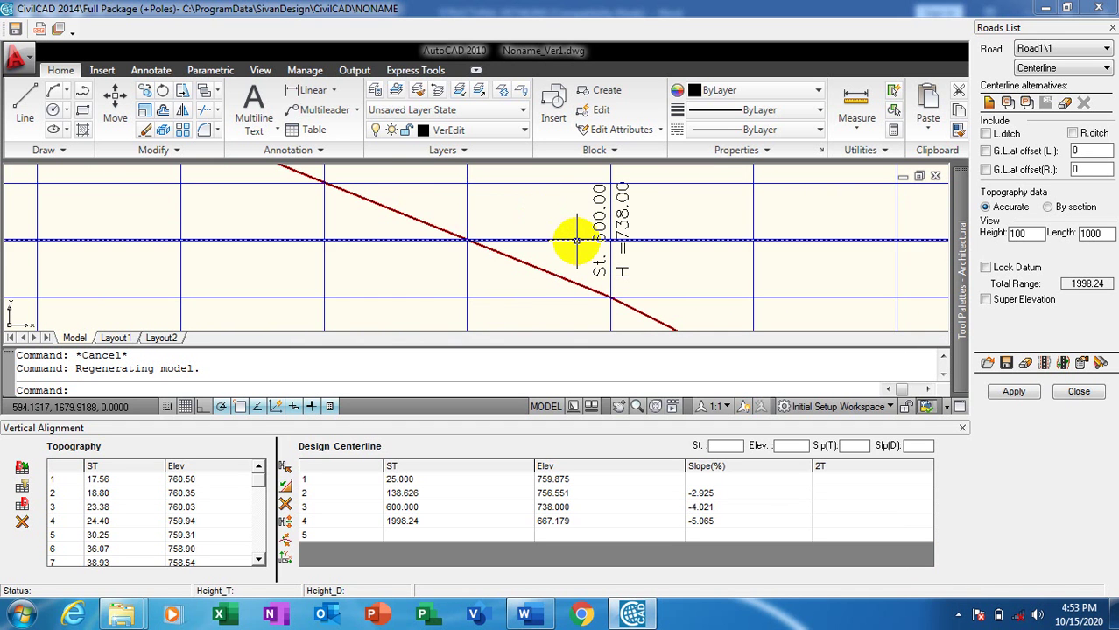
- Examine the design, slope and ground level rows of the data table beneath the profile grid
scroll(579, 225, down, 4)
scroll(610, 217, down, 4)
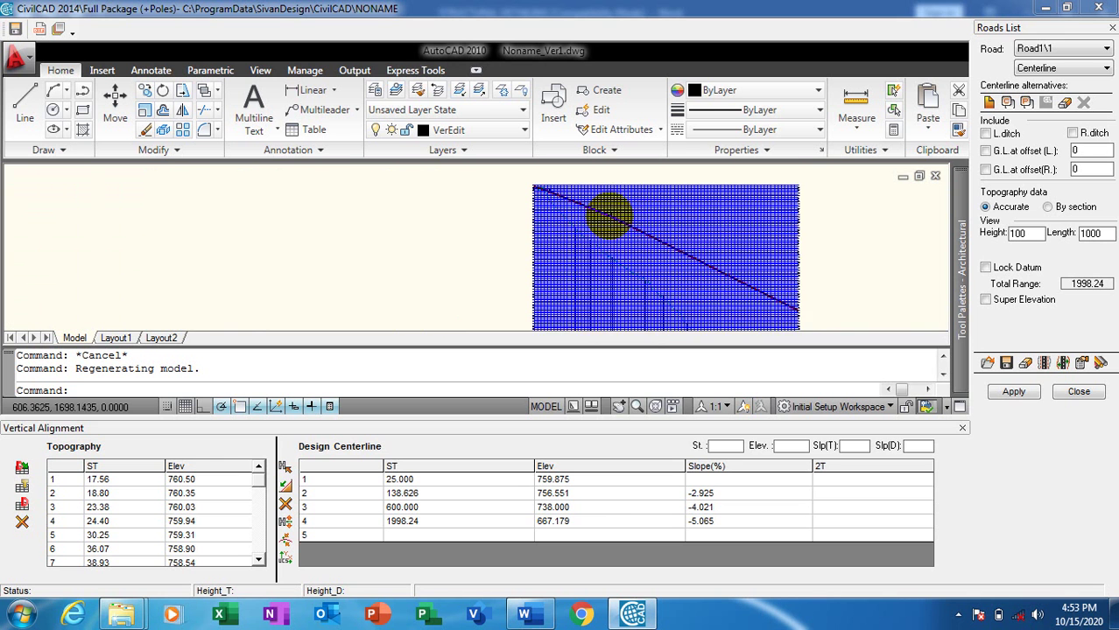
scroll(582, 325, up, 6)
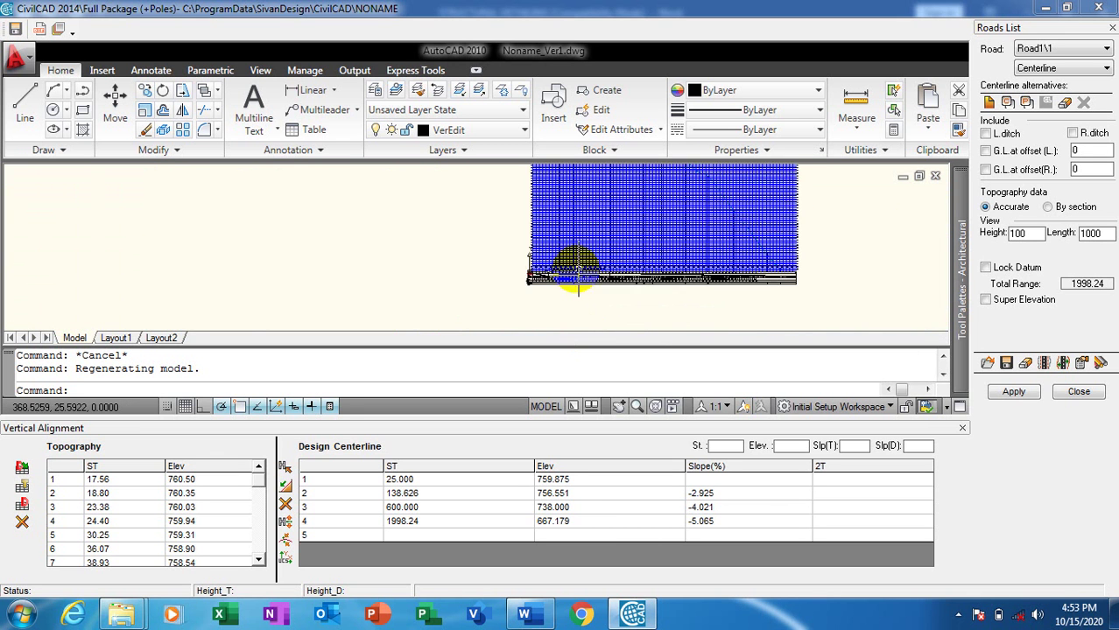
scroll(525, 277, up, 4)
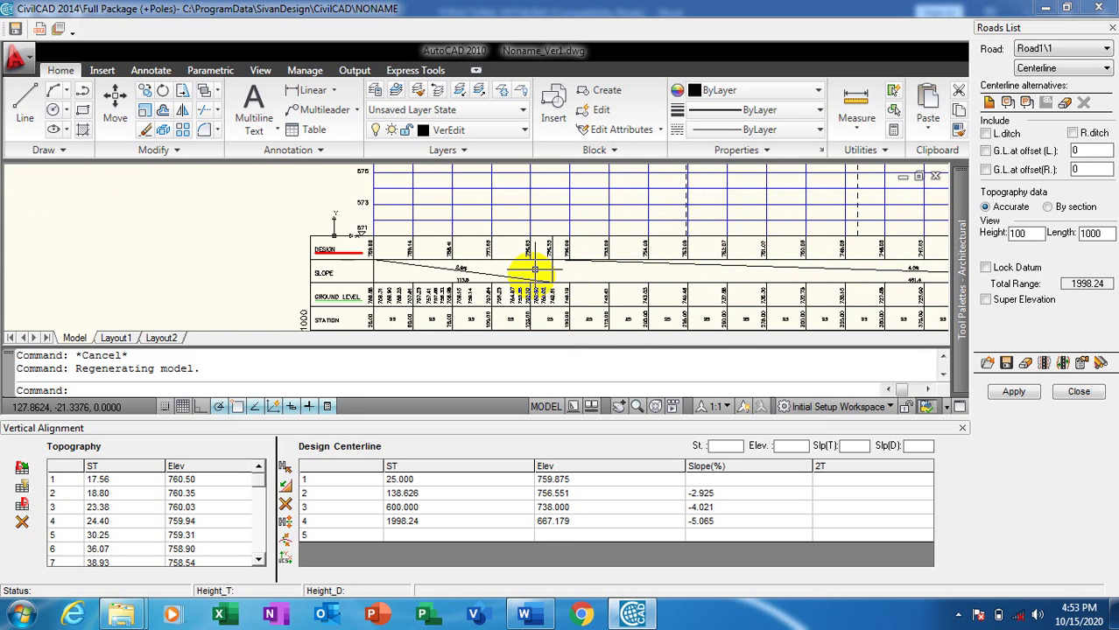
scroll(324, 254, down, 2)
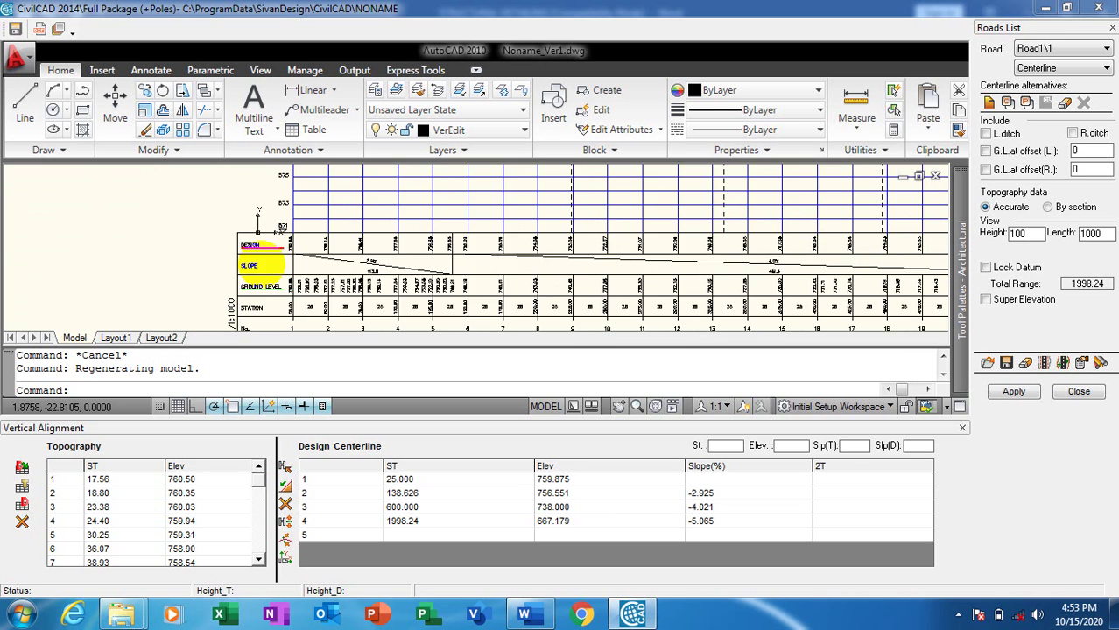
scroll(370, 260, up, 3)
scroll(479, 251, down, 3)
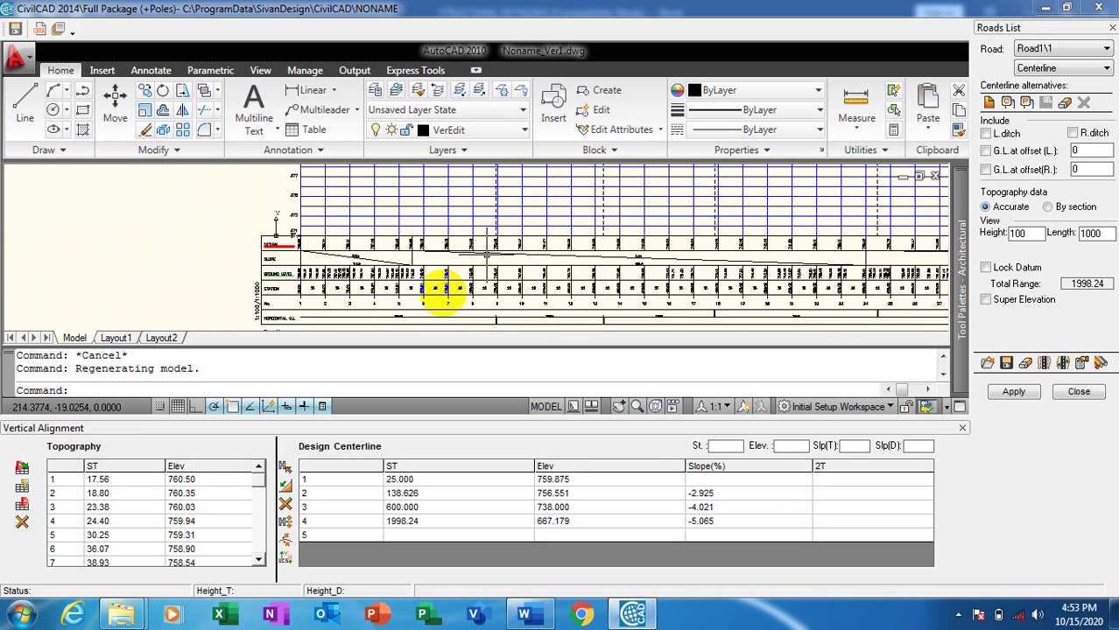
- Inspect the station intervals, section numbers and horizontal centerline lengths in the profile's data table
scroll(324, 317, up, 7)
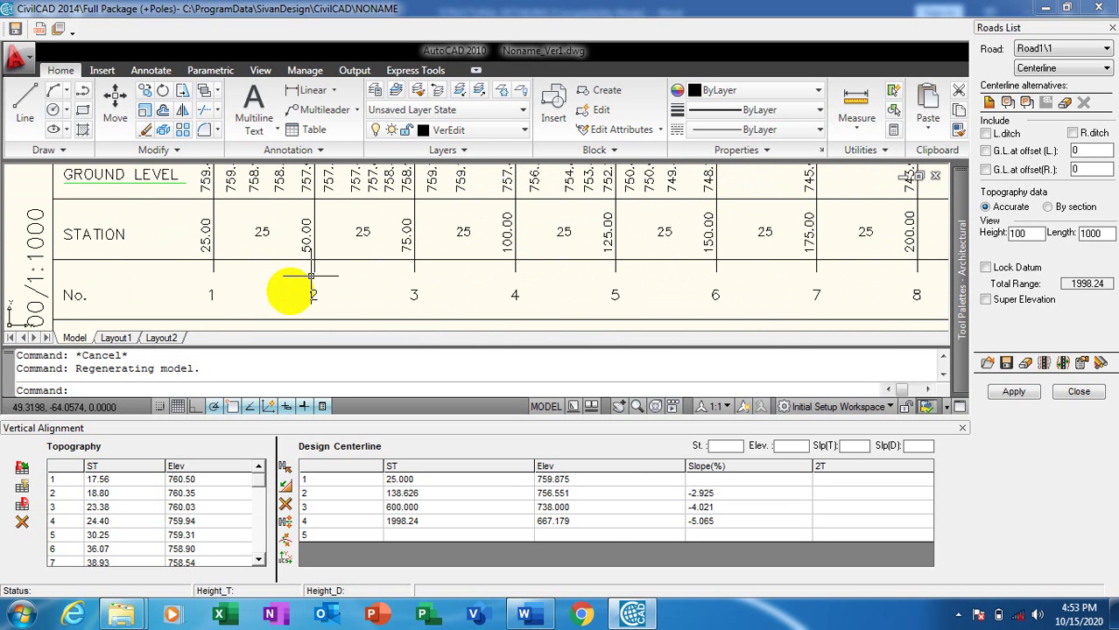
scroll(455, 261, down, 5)
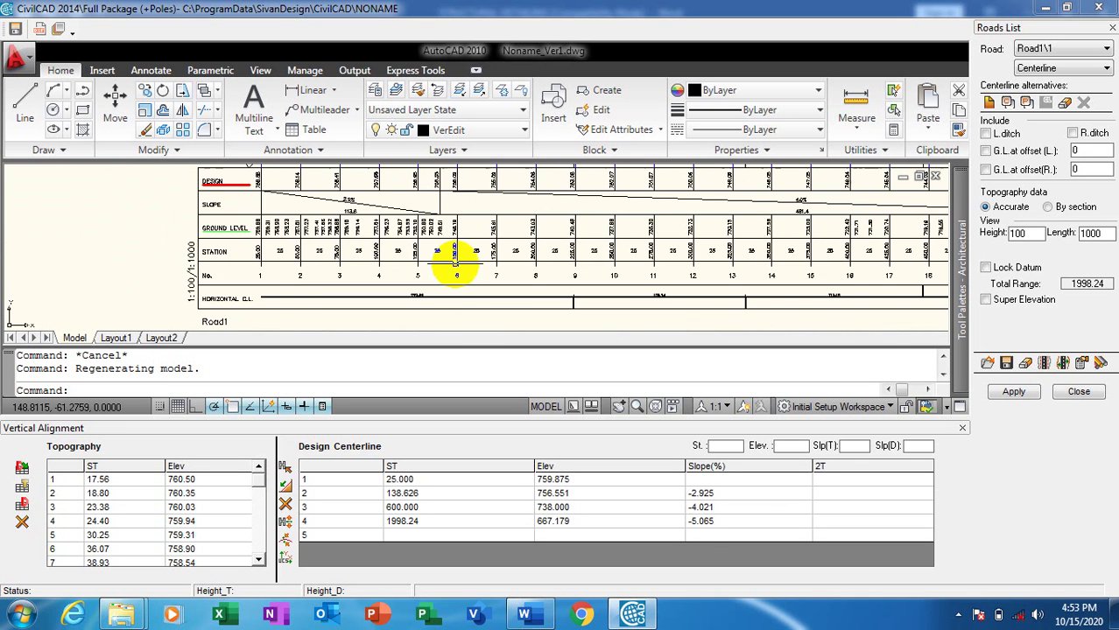
scroll(438, 296, up, 3)
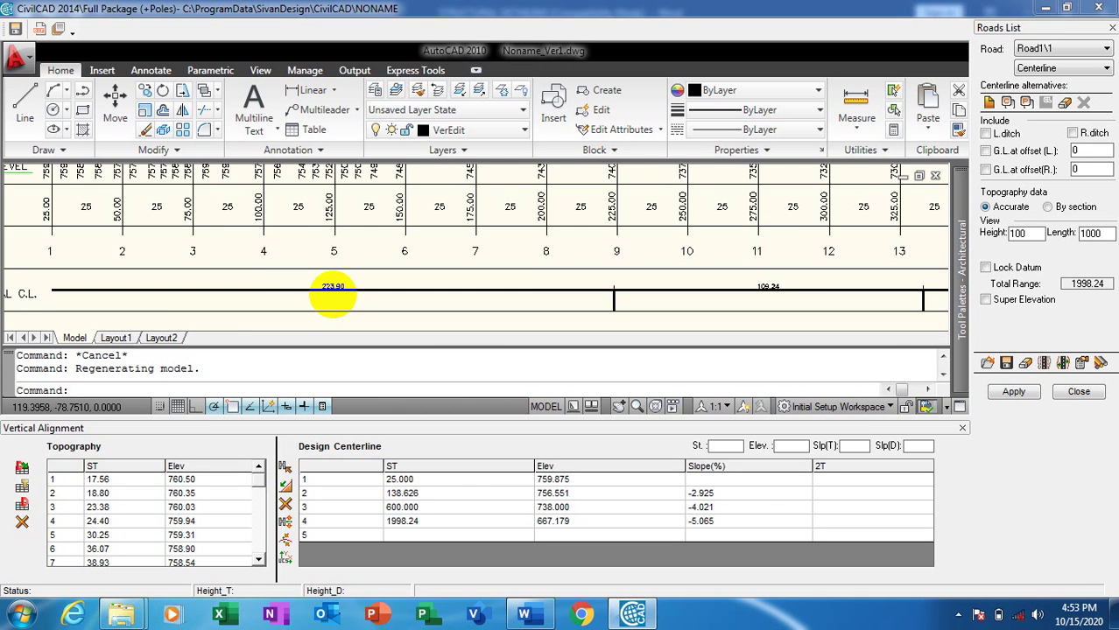
scroll(644, 253, down, 3)
scroll(260, 253, up, 3)
scroll(407, 282, down, 3)
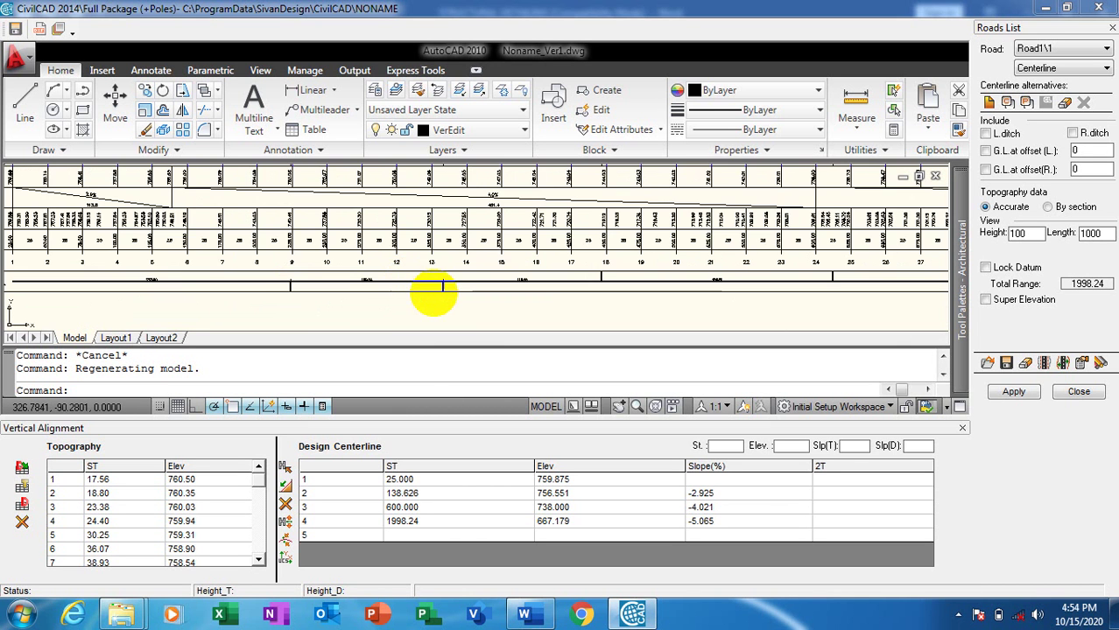
- Examine the data table's far end, where the section columns and the ground profile finish
scroll(325, 292, down, 1)
scroll(362, 300, down, 2)
scroll(812, 289, down, 2)
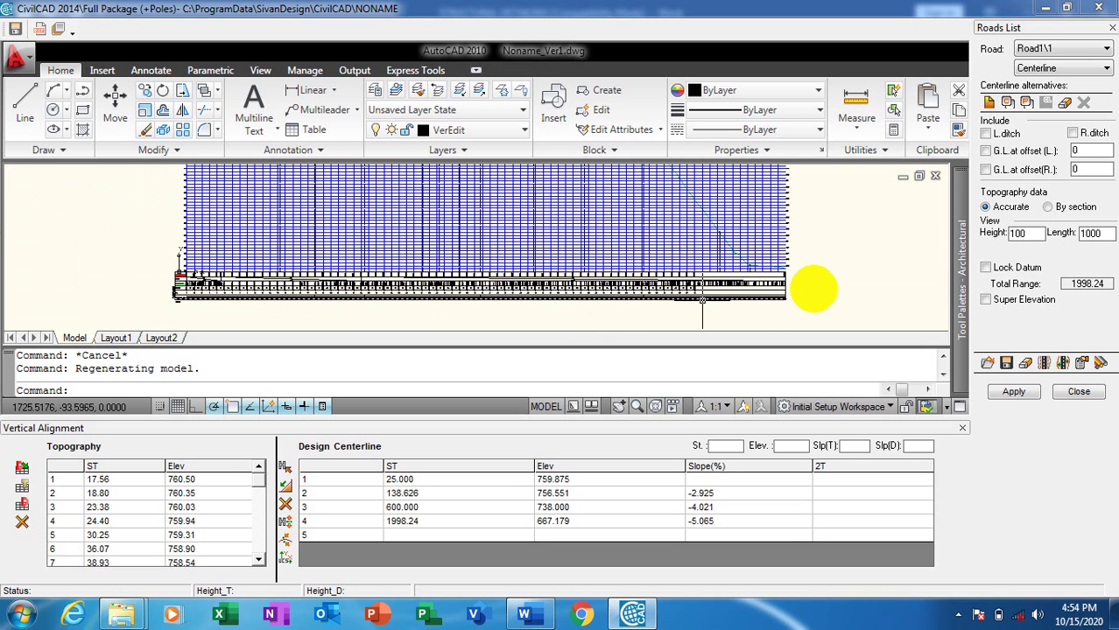
scroll(592, 316, up, 3)
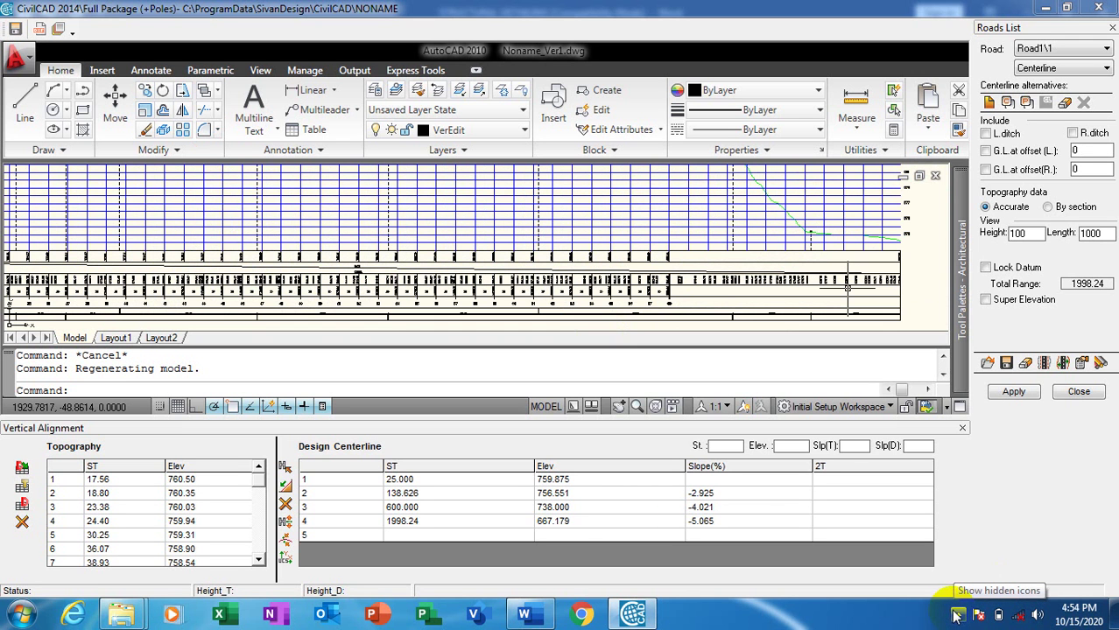
- Switch to the STRUCTURAL DETAILING document in Word and place the cursor in the Autocad entry of the "WE teach" list
click(1043, 11)
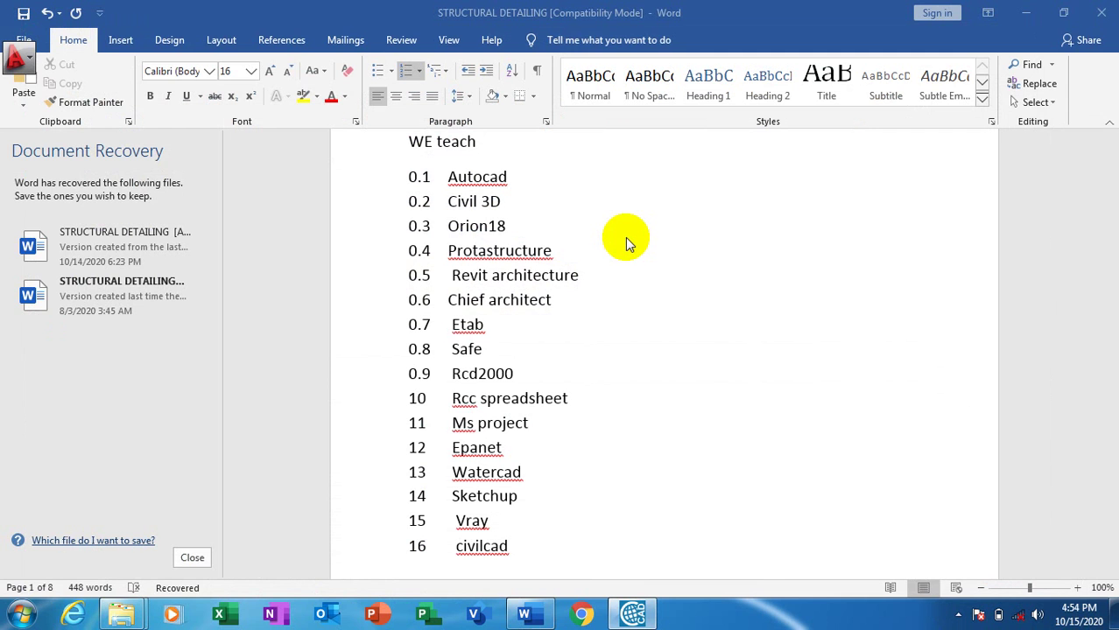
click(469, 179)
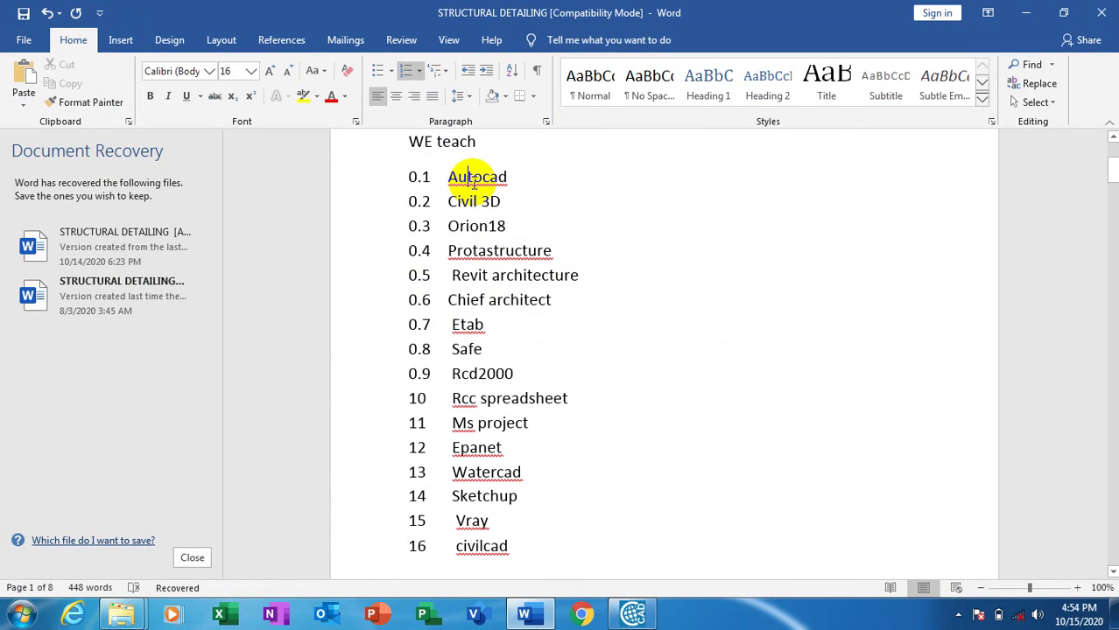